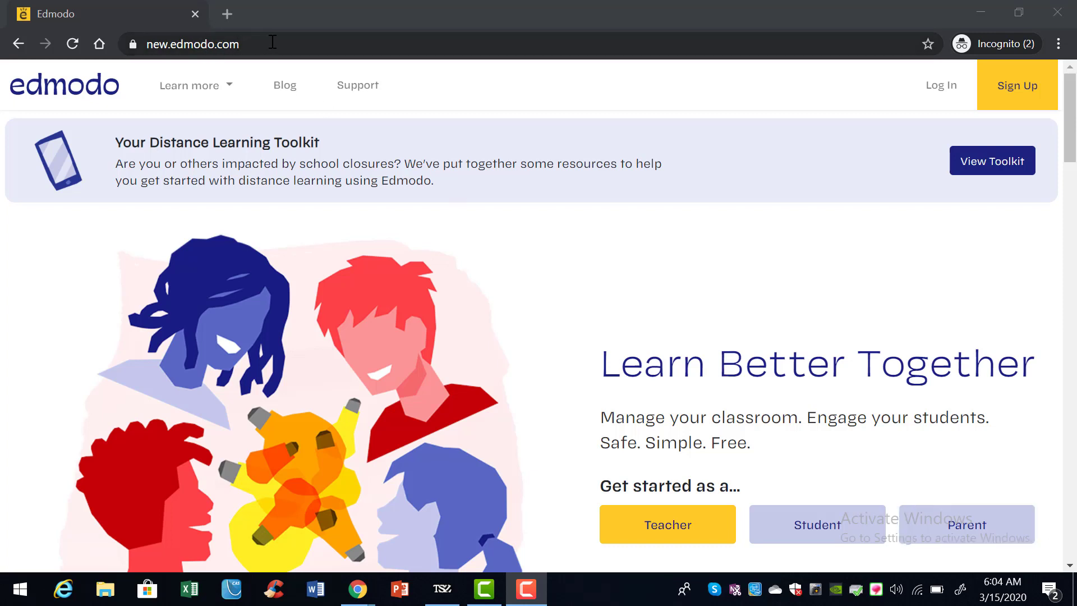
Switch to the Chrome window where the teacher account is already signed in to Edmodo.
{"action": "left_click", "coordinate": [1018, 98]}
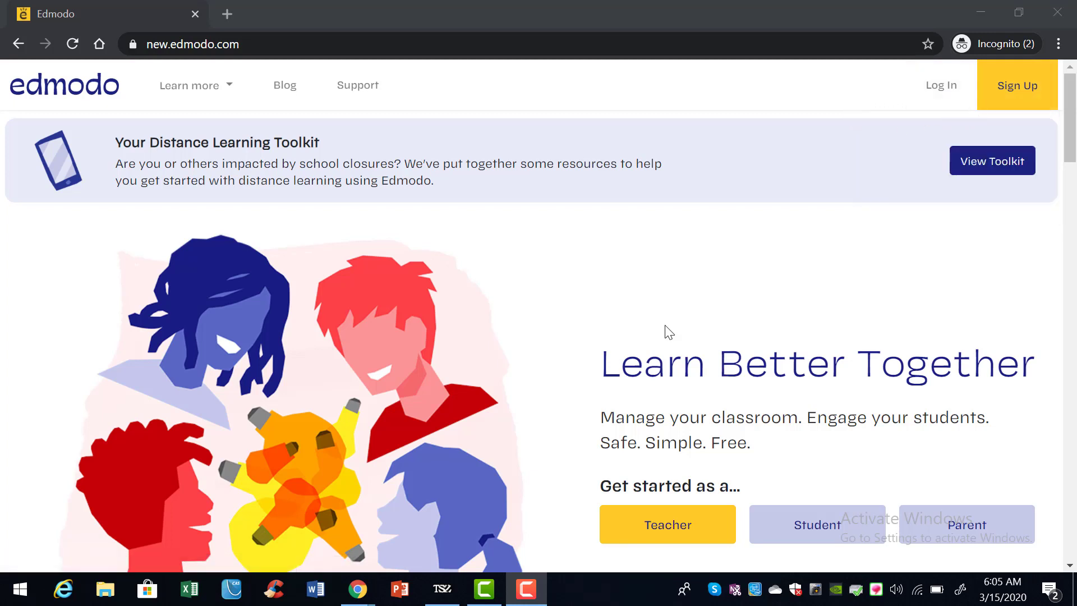
{"action": "mouse_move", "coordinate": [359, 591]}
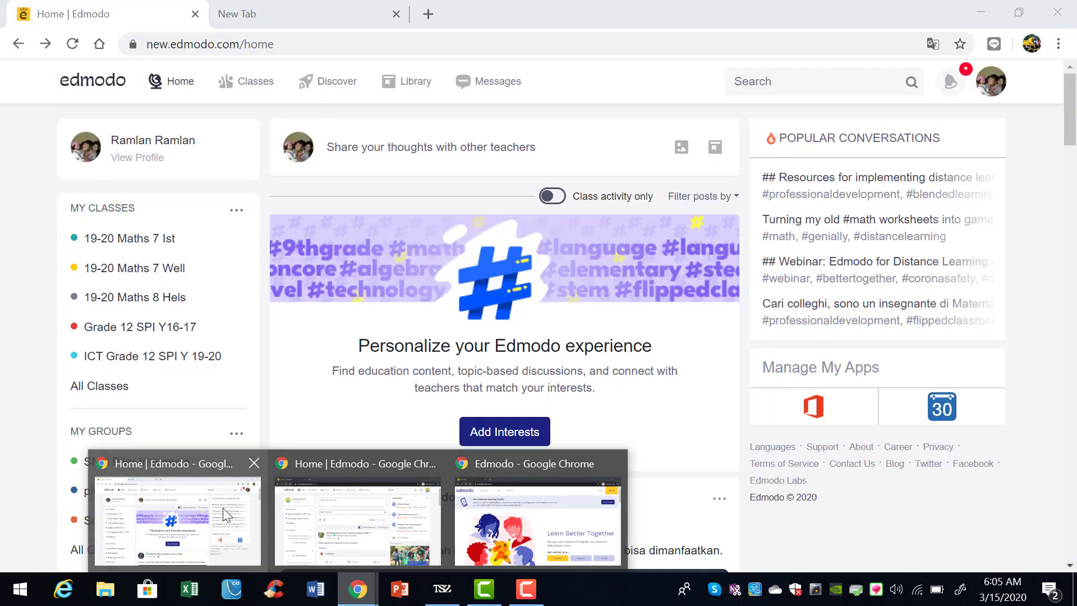
{"action": "left_click", "coordinate": [224, 507]}
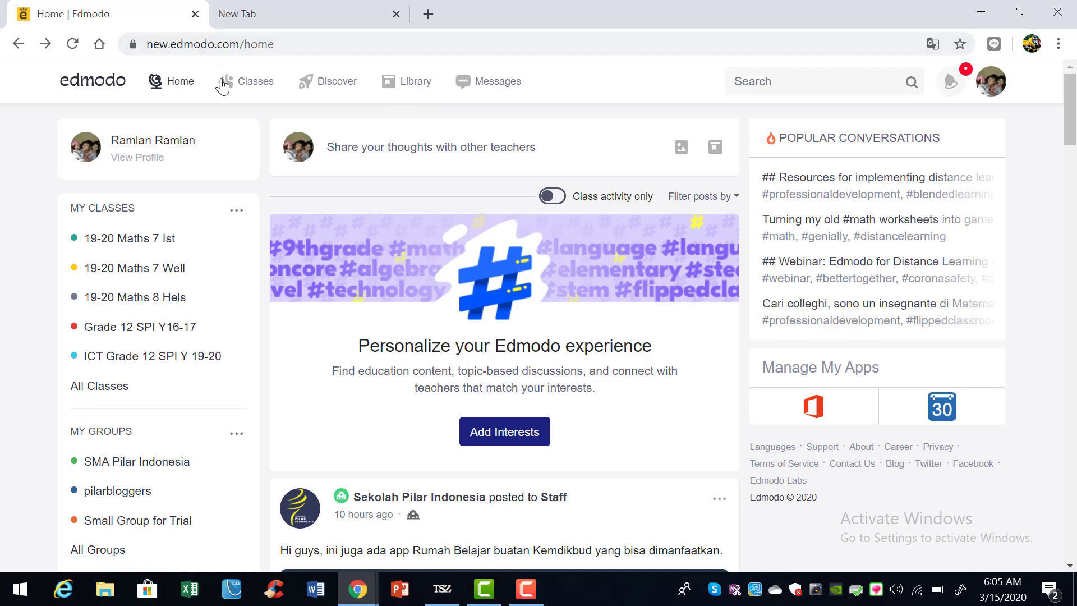
Open the Class Management page and look through all the class cards down to the Create New Class tile.
{"action": "mouse_move", "coordinate": [253, 88]}
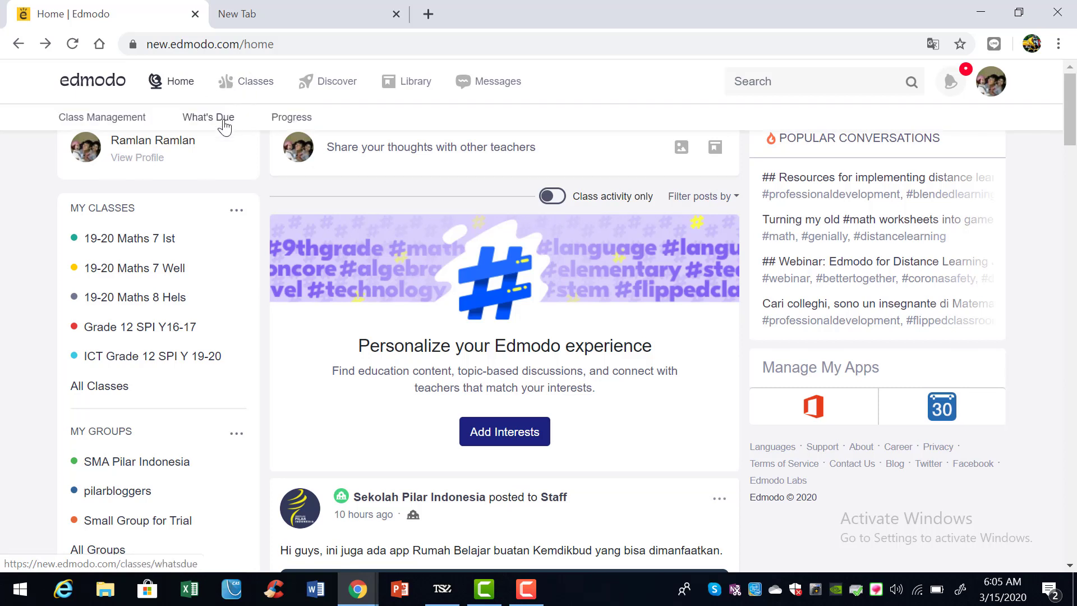
{"action": "left_click", "coordinate": [100, 127]}
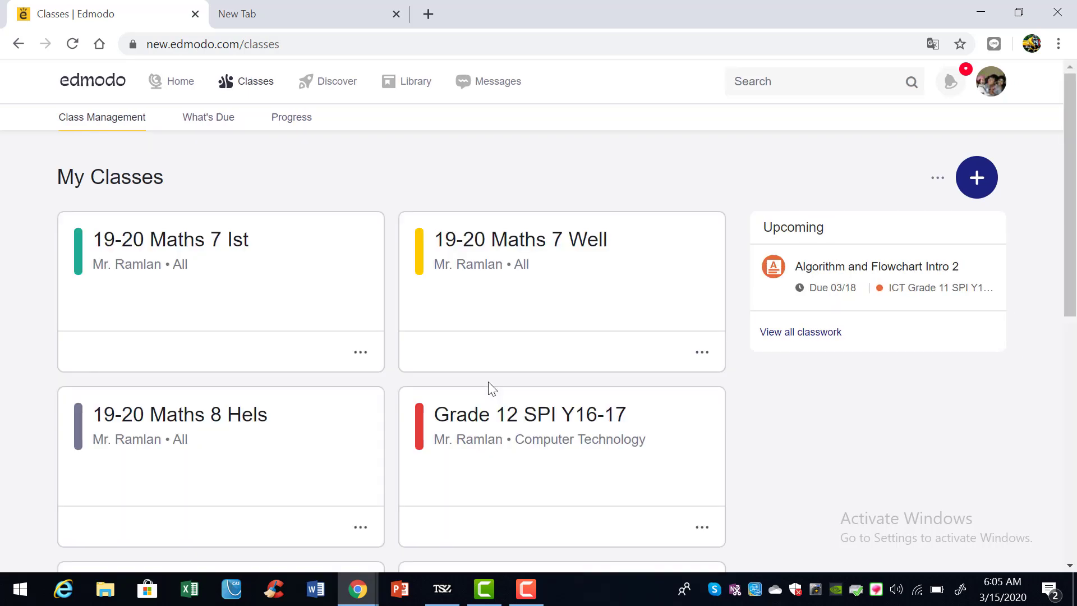
{"action": "scroll", "coordinate": [493, 387], "scroll_direction": "down", "scroll_amount": 8}
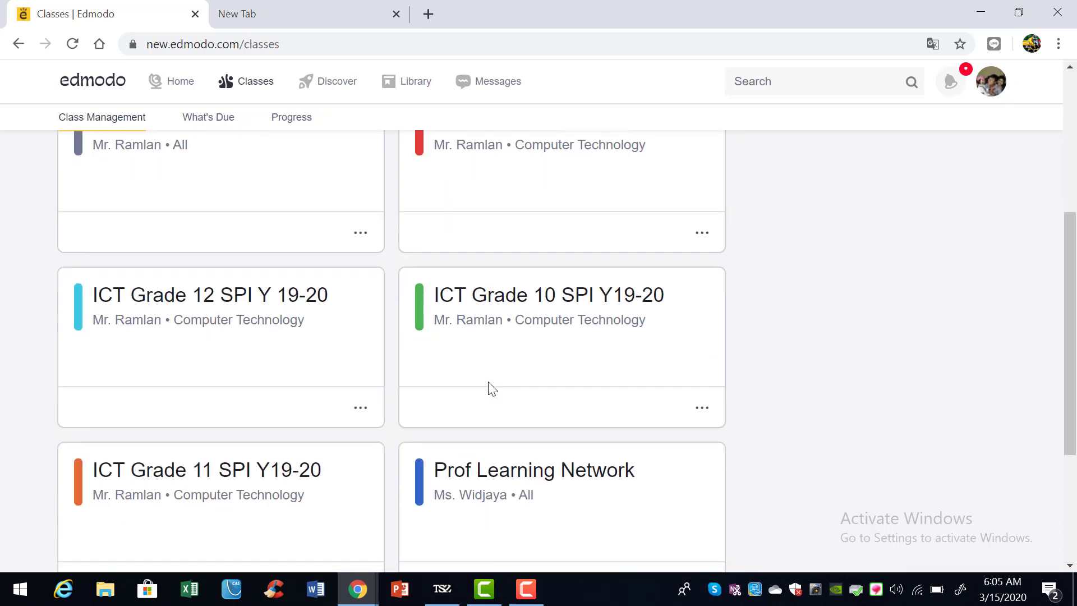
{"action": "scroll", "coordinate": [492, 388], "scroll_direction": "down", "scroll_amount": 2}
{"action": "scroll", "coordinate": [492, 387], "scroll_direction": "up", "scroll_amount": 10}
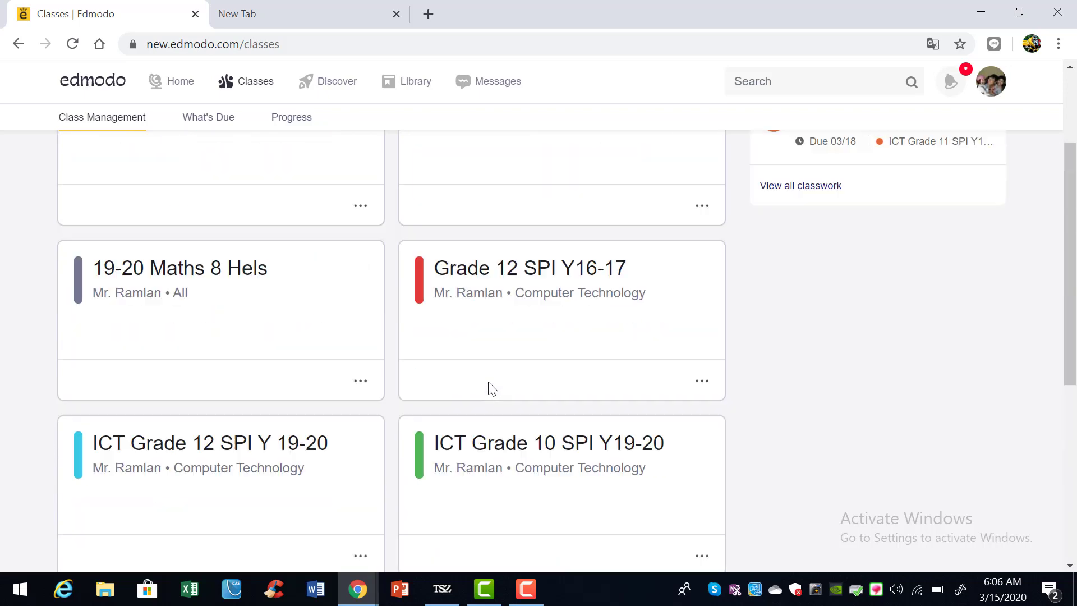
{"action": "scroll", "coordinate": [492, 387], "scroll_direction": "down", "scroll_amount": 6}
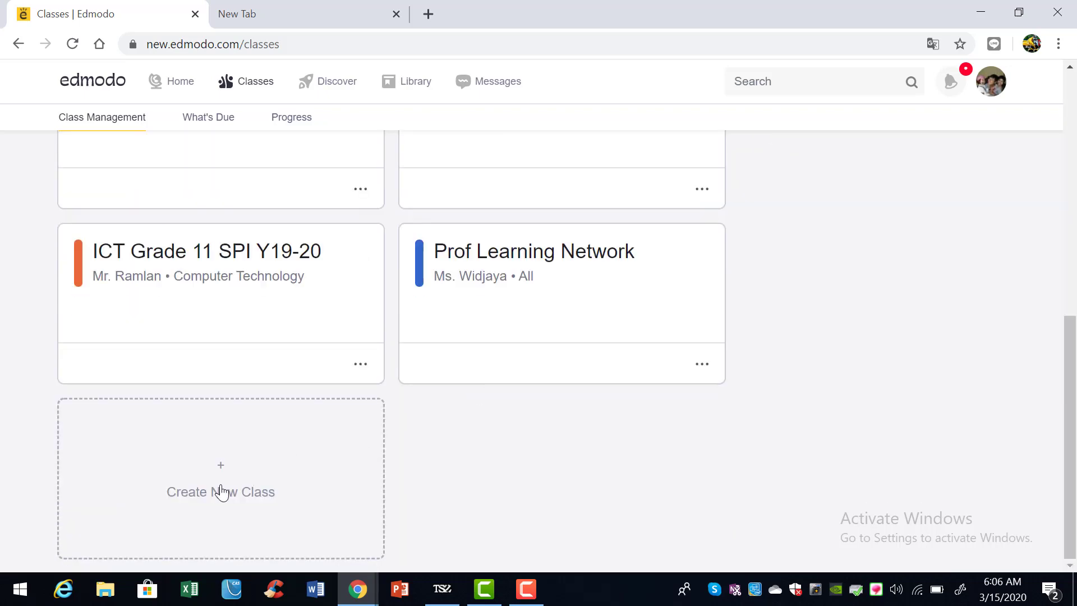
{"action": "scroll", "coordinate": [457, 420], "scroll_direction": "up", "scroll_amount": 8}
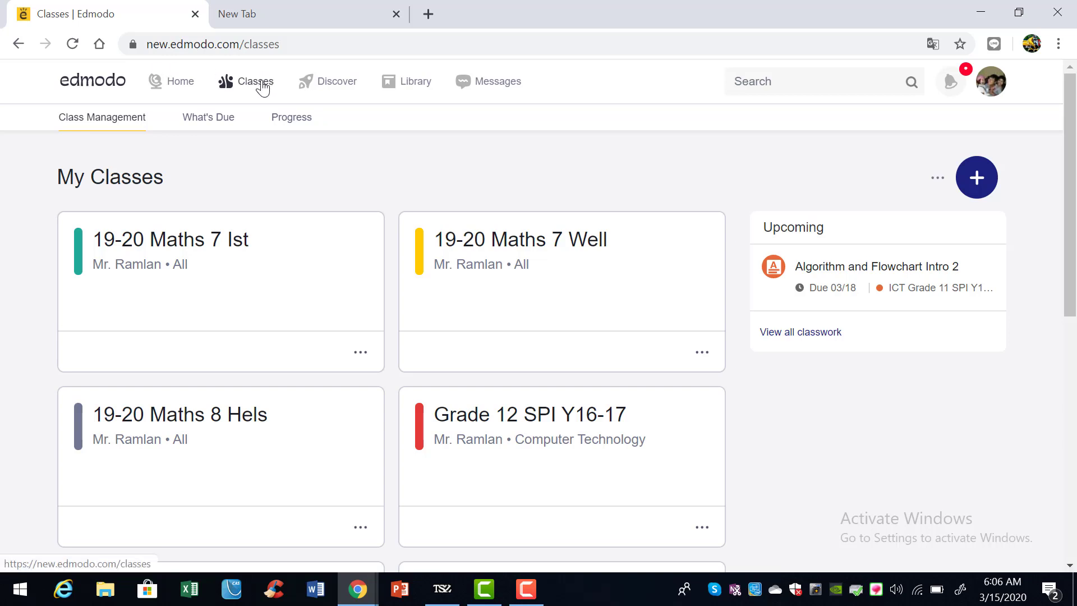
Open the What's Due page and look through the assignments and quizzes to review for all classes.
{"action": "left_click", "coordinate": [221, 120]}
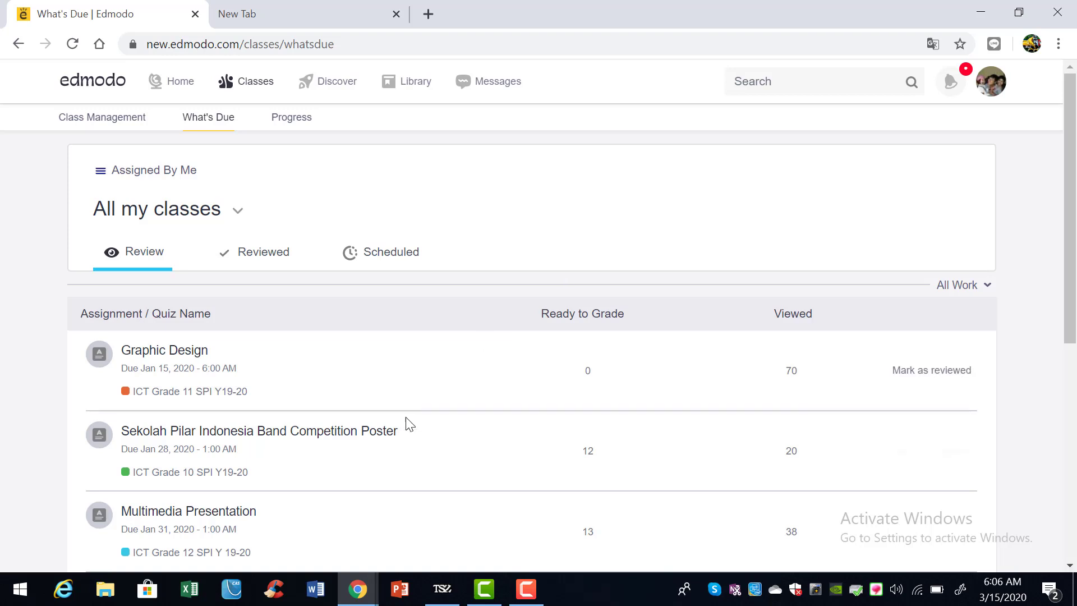
{"action": "scroll", "coordinate": [406, 421], "scroll_direction": "down", "scroll_amount": 2}
{"action": "scroll", "coordinate": [406, 424], "scroll_direction": "down", "scroll_amount": 5}
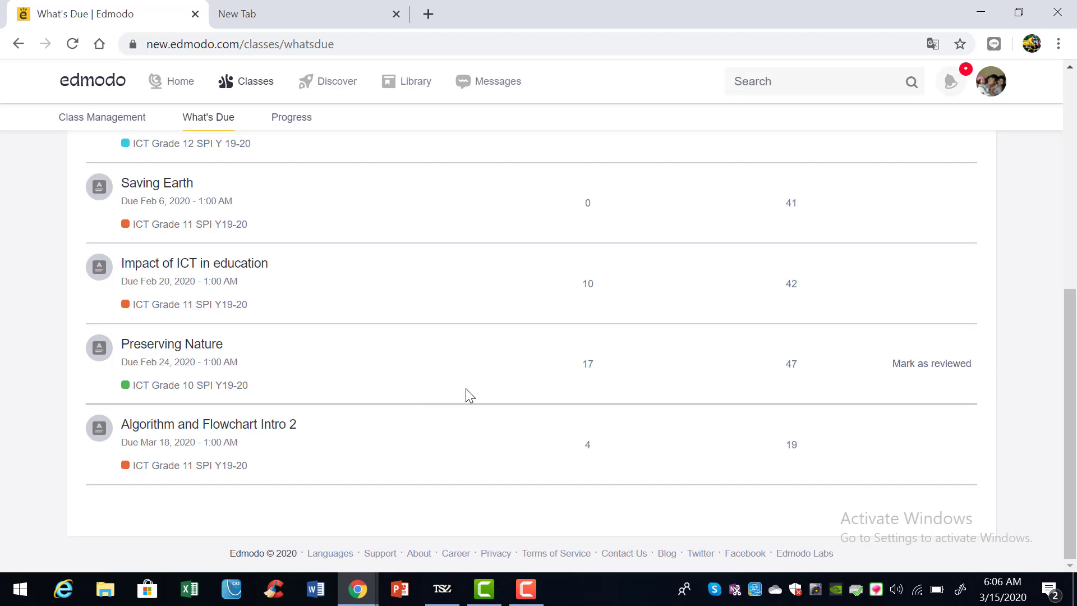
{"action": "scroll", "coordinate": [466, 388], "scroll_direction": "up", "scroll_amount": 7}
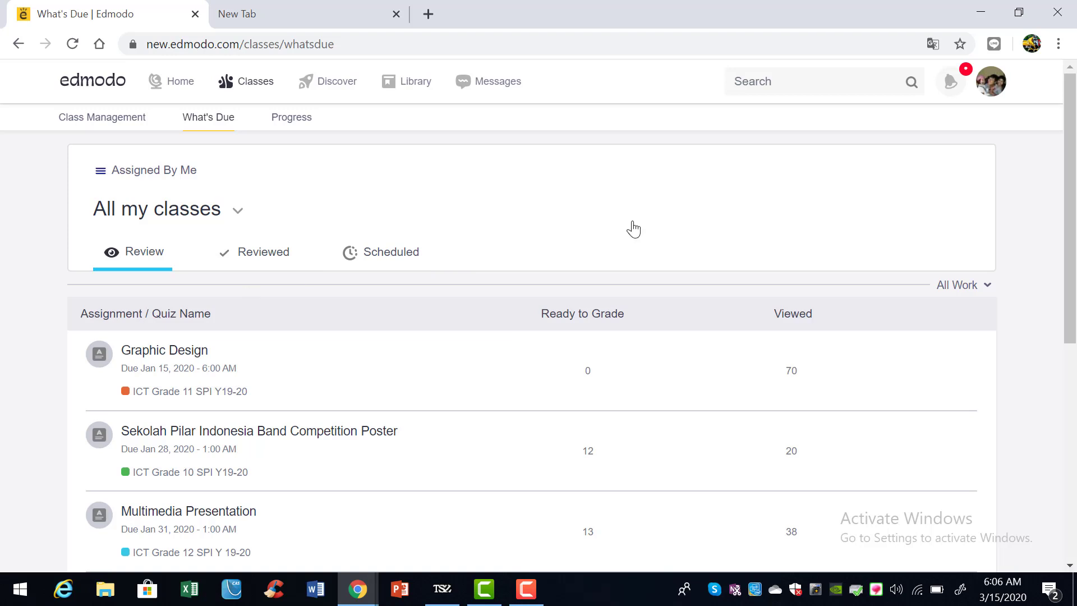
Open the Discover page and browse its collections, games, featured app and student news sections.
{"action": "left_click", "coordinate": [356, 81]}
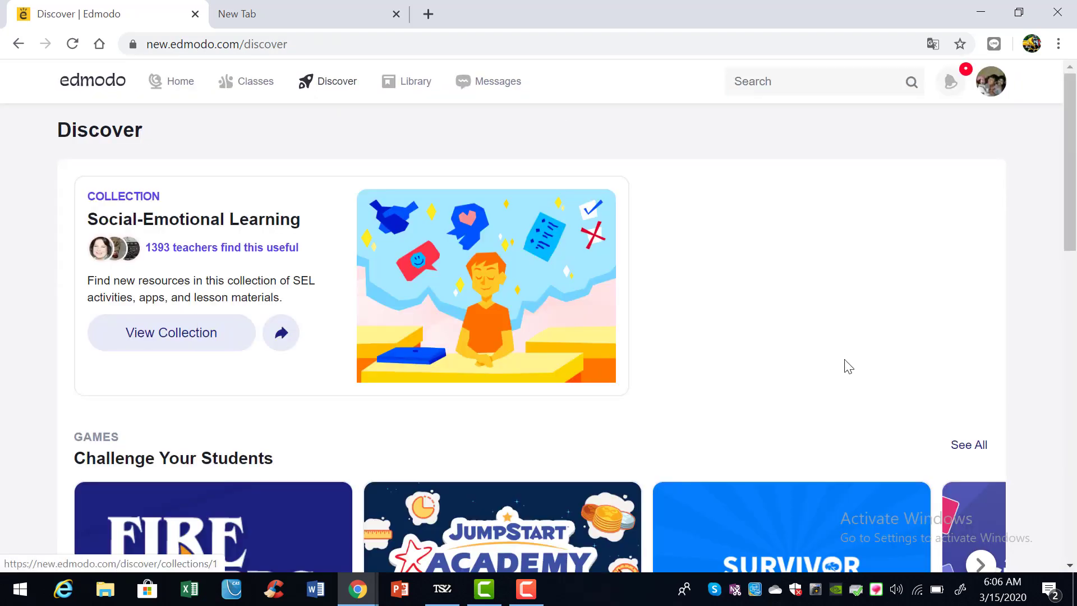
{"action": "scroll", "coordinate": [849, 366], "scroll_direction": "down", "scroll_amount": 4}
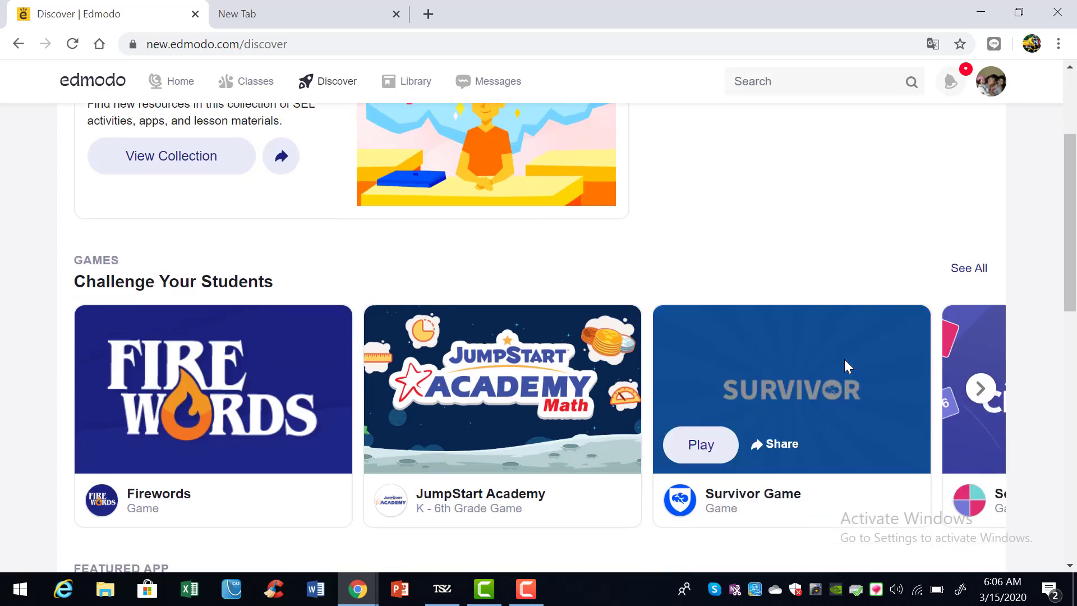
{"action": "scroll", "coordinate": [848, 366], "scroll_direction": "up", "scroll_amount": 4}
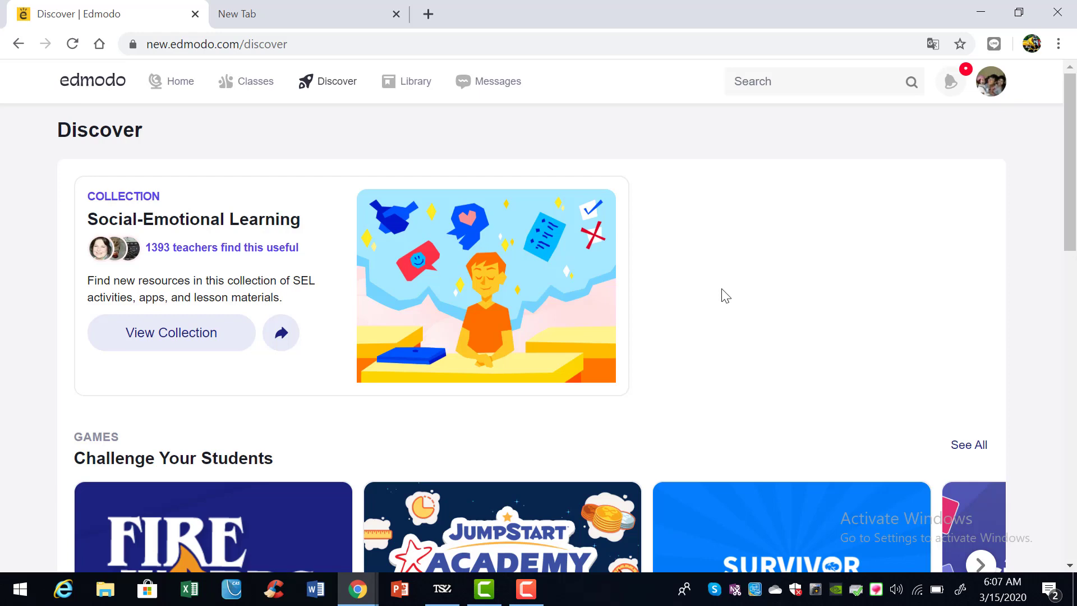
{"action": "scroll", "coordinate": [724, 295], "scroll_direction": "down", "scroll_amount": 4}
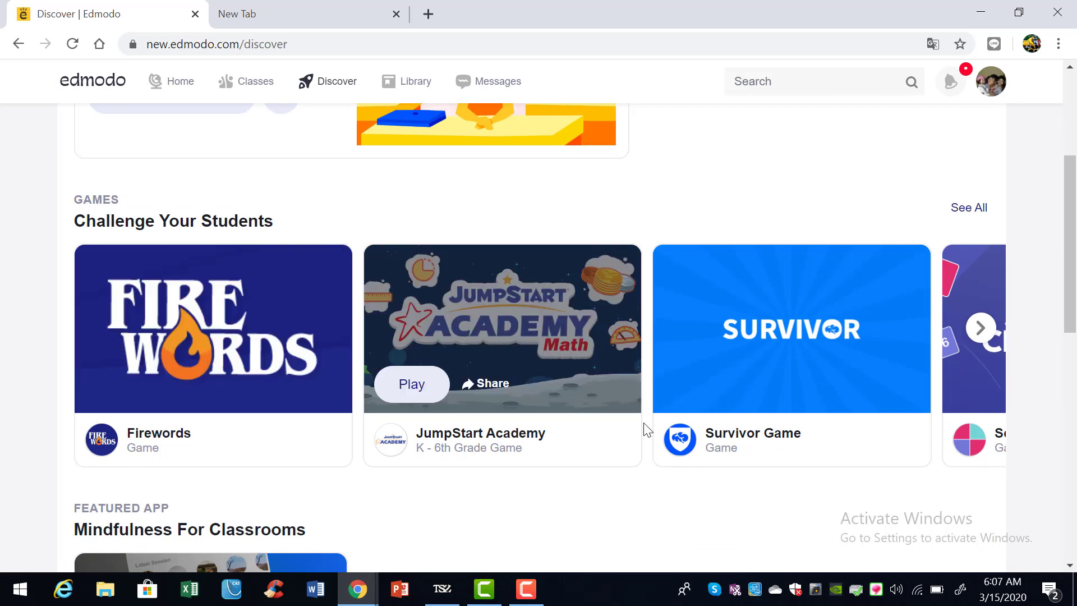
{"action": "scroll", "coordinate": [646, 430], "scroll_direction": "down", "scroll_amount": 5}
{"action": "scroll", "coordinate": [393, 350], "scroll_direction": "down", "scroll_amount": 6}
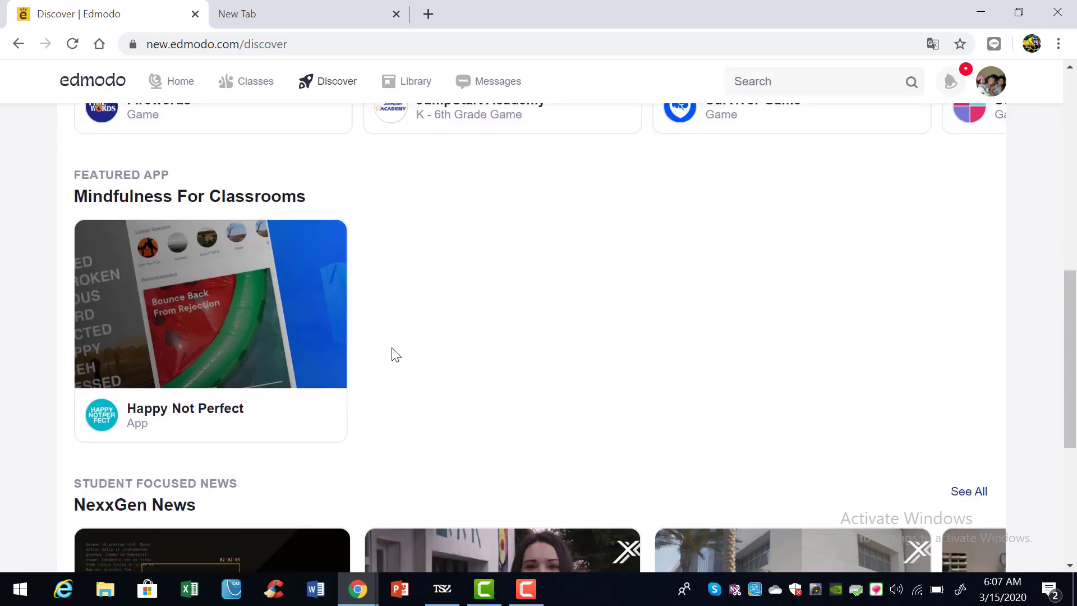
{"action": "scroll", "coordinate": [394, 355], "scroll_direction": "up", "scroll_amount": 12}
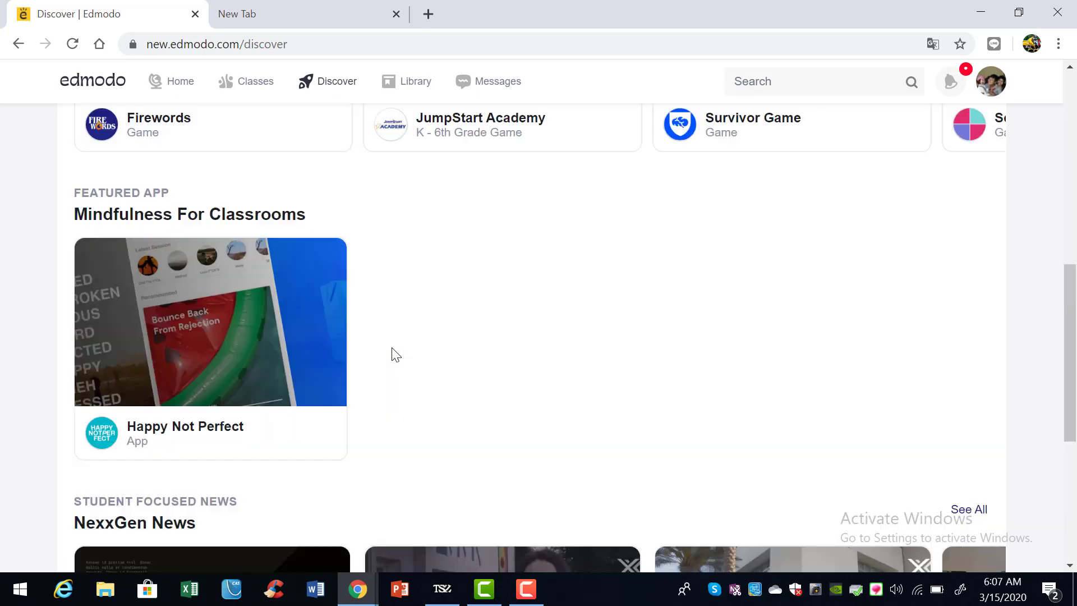
View the Tugas Saya folder in the Library, and open the Messages page.
{"action": "left_click", "coordinate": [416, 82]}
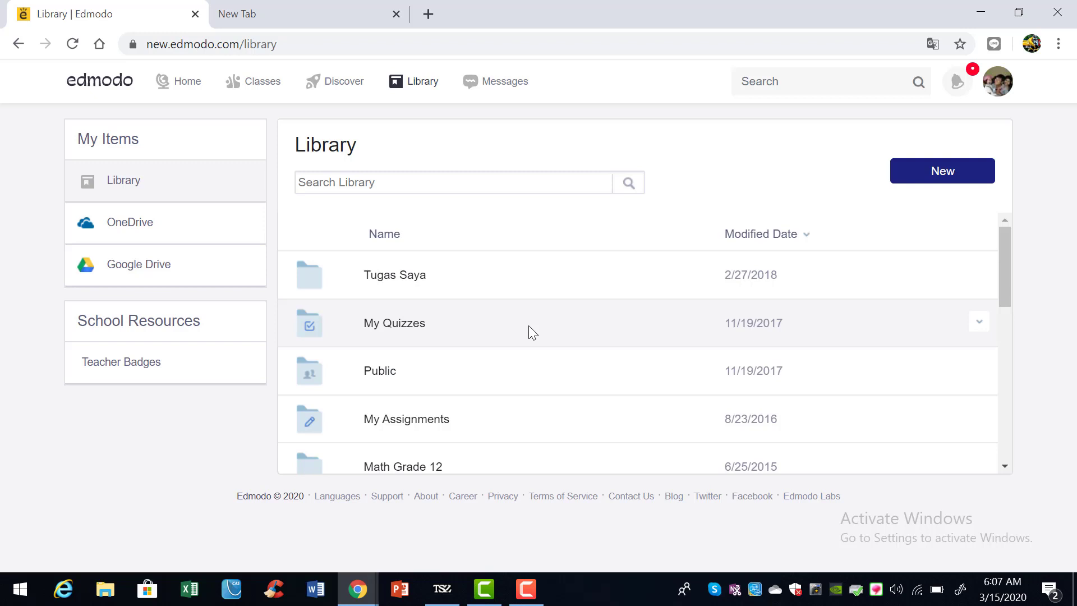
{"action": "left_click", "coordinate": [415, 286]}
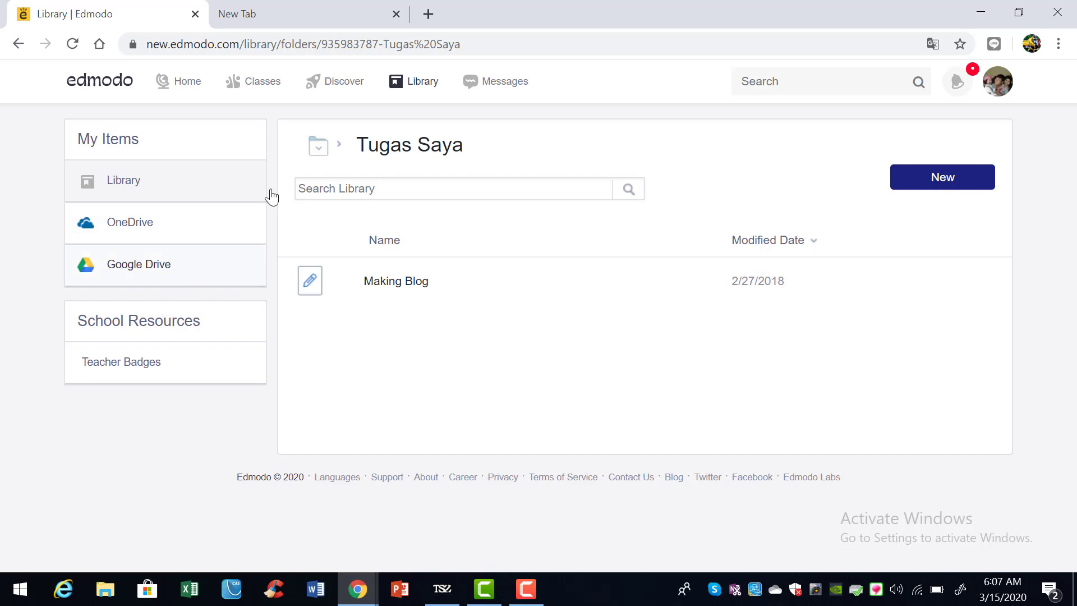
{"action": "left_click", "coordinate": [506, 95]}
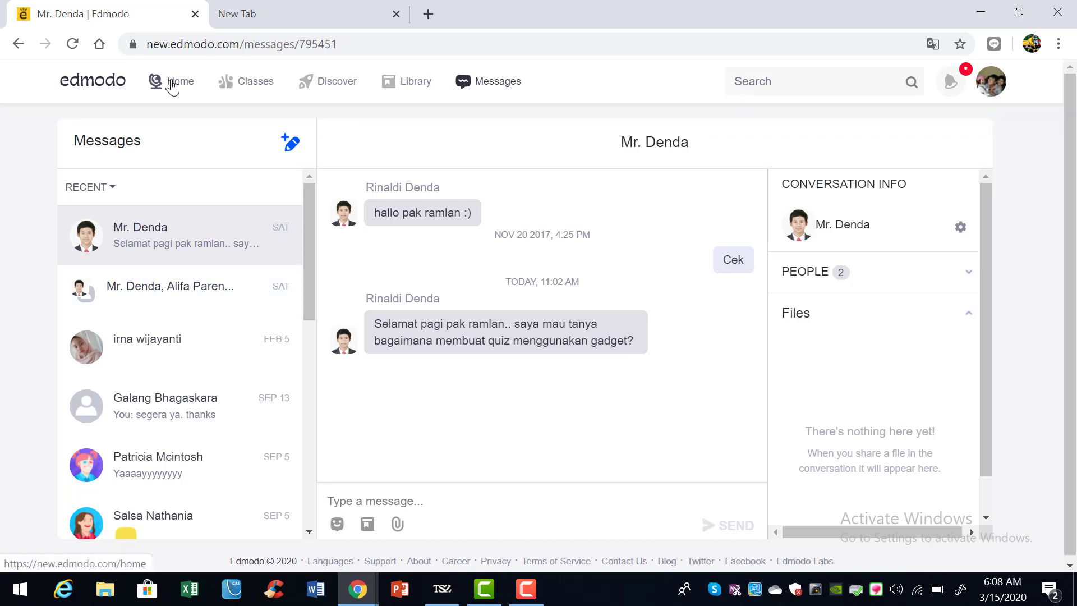
Start creating a new class from the home page's class list and name it "Testing class".
{"action": "left_click", "coordinate": [172, 87]}
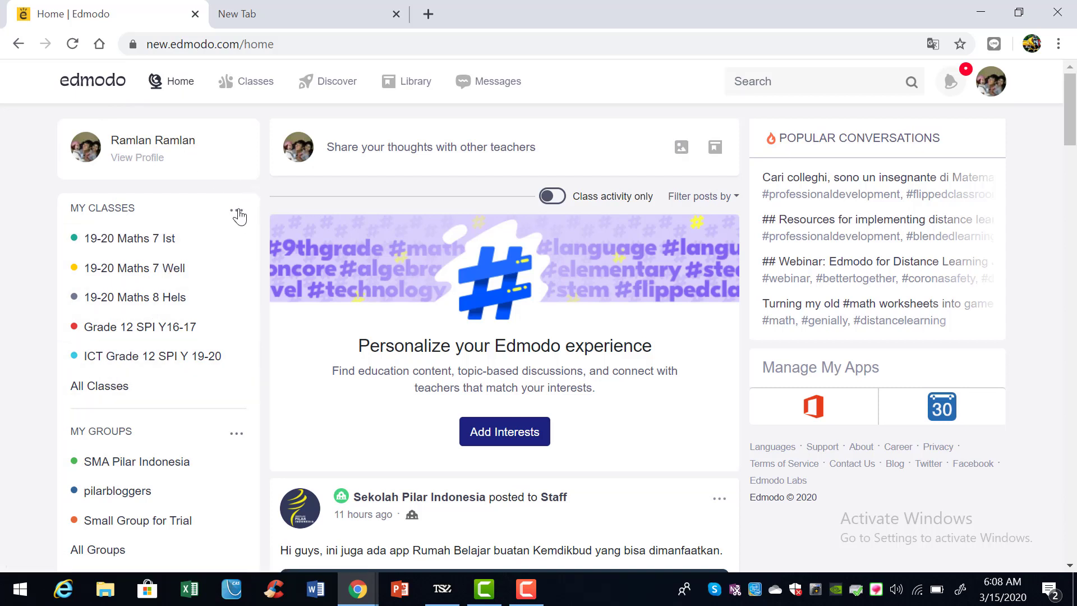
{"action": "left_click", "coordinate": [238, 213]}
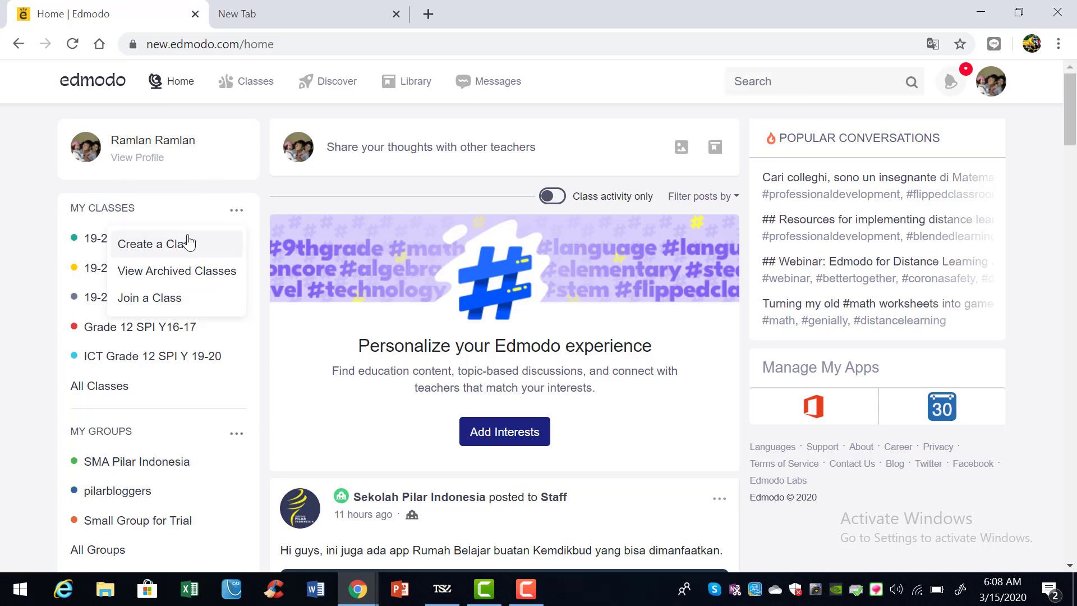
{"action": "left_click", "coordinate": [189, 247]}
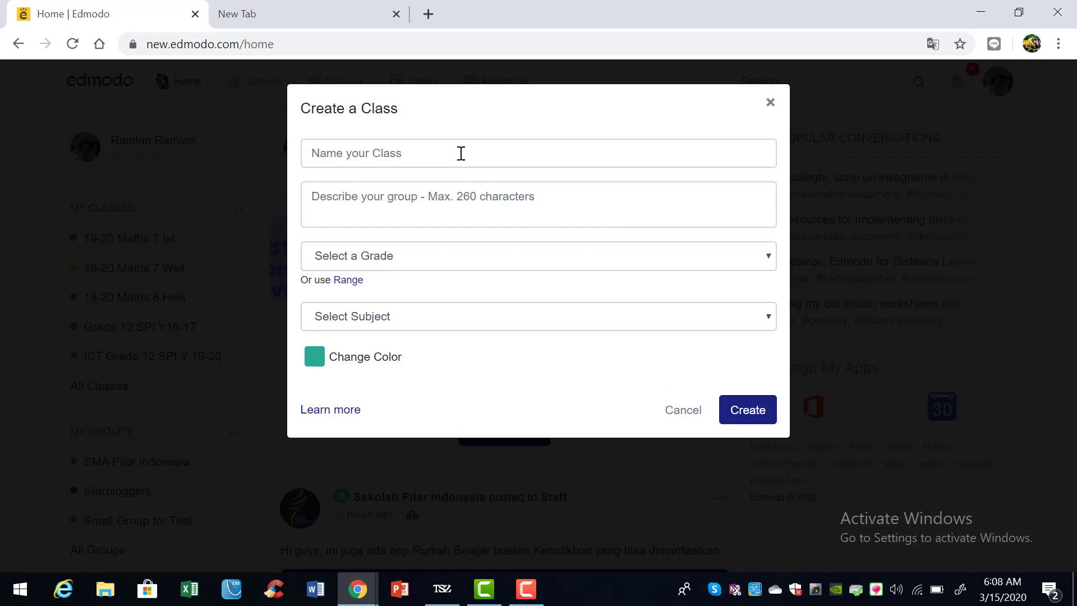
{"action": "left_click", "coordinate": [462, 153]}
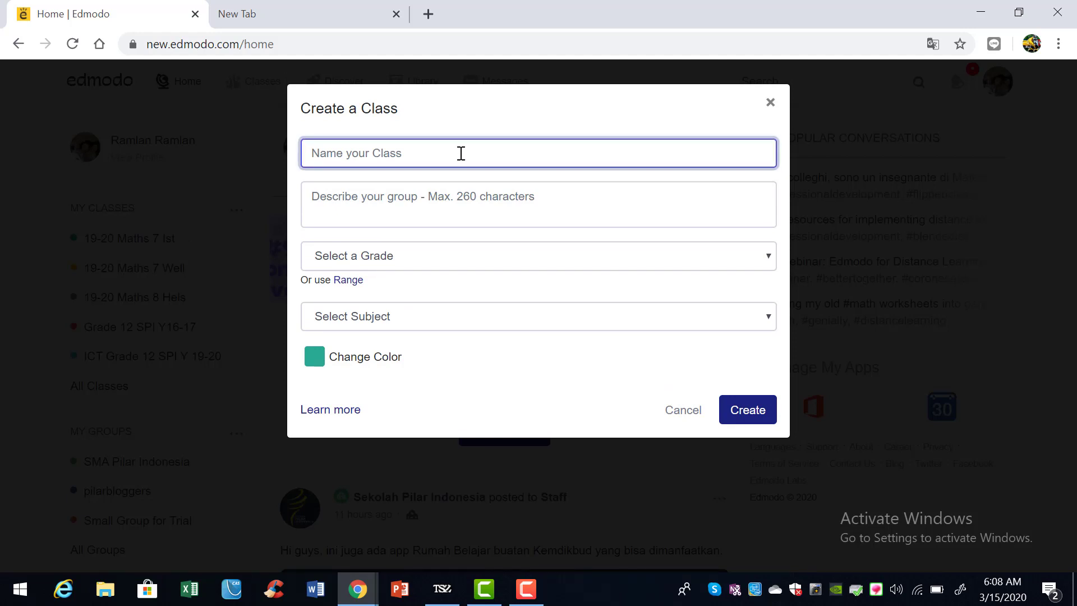
{"action": "type", "text": "Testing class"}
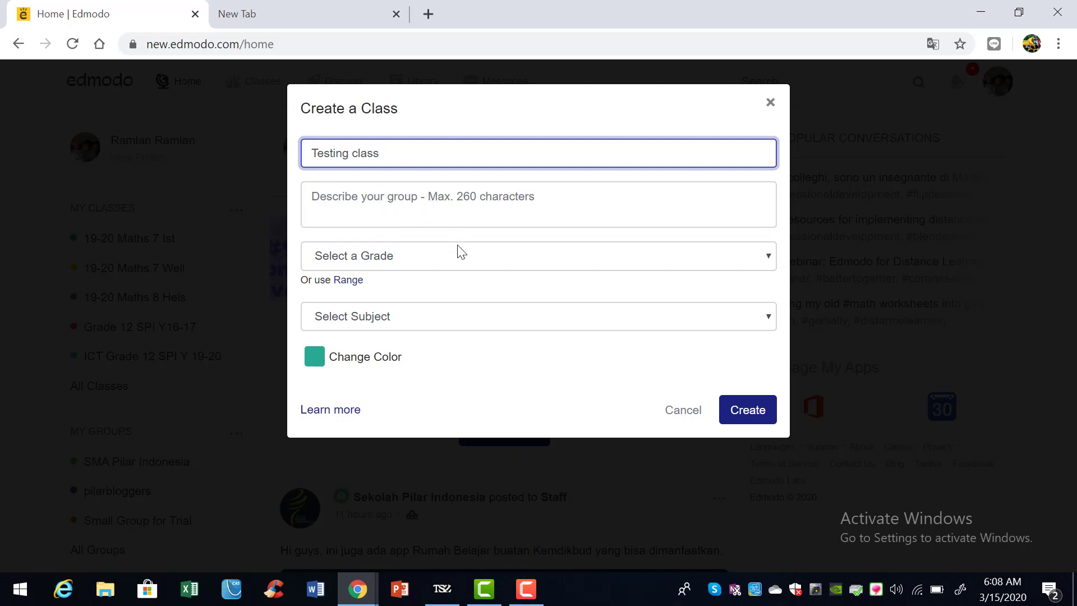
Set the new class's grade to 9th Grade, its subject to Mathematics and its sub-subject to All.
{"action": "left_click", "coordinate": [465, 257]}
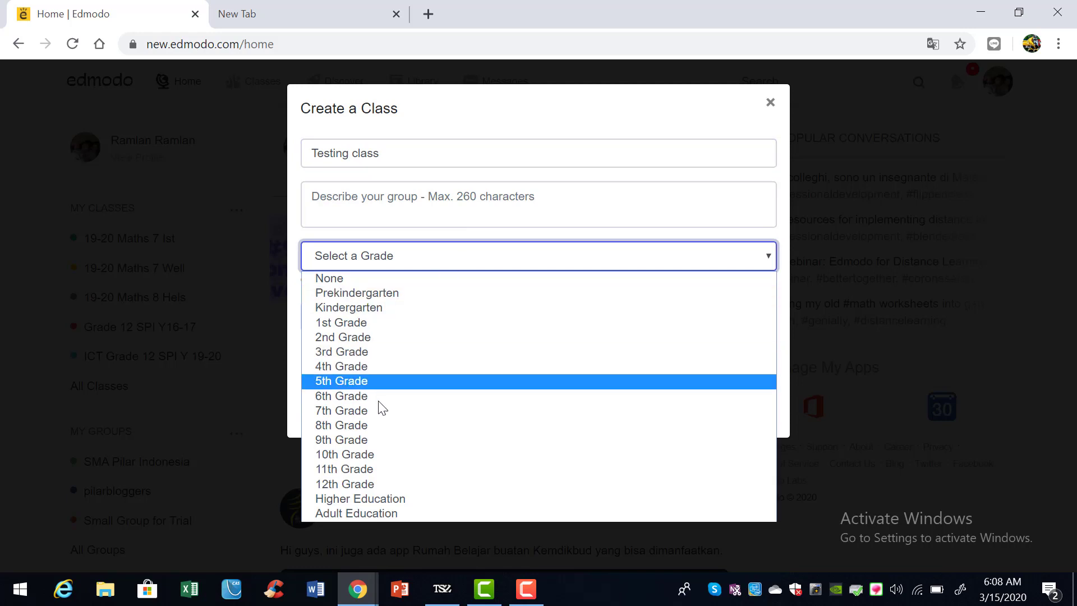
{"action": "left_click", "coordinate": [369, 439]}
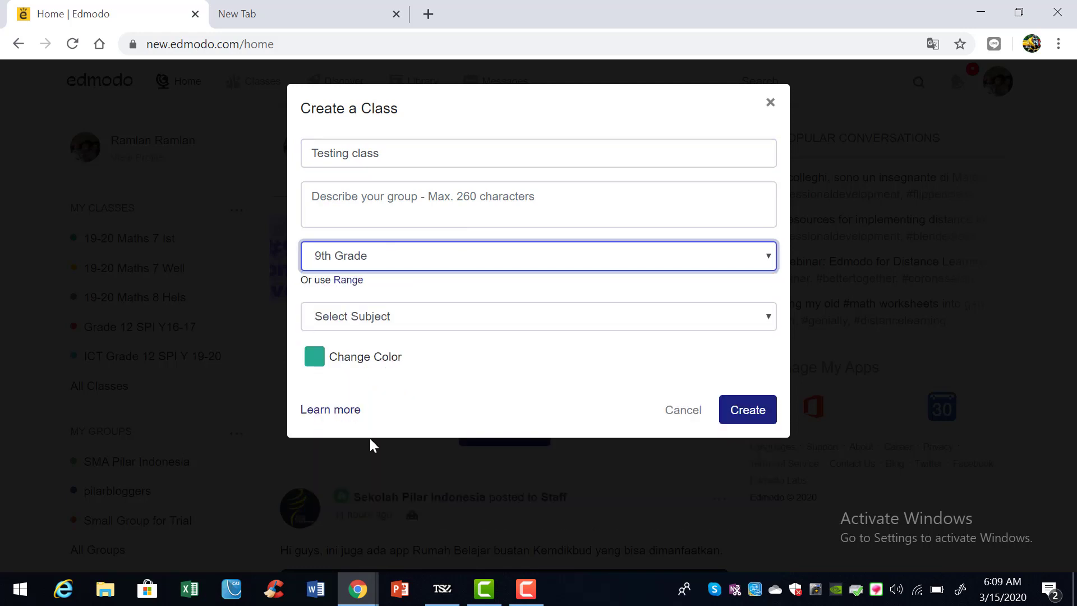
{"action": "left_click", "coordinate": [443, 316]}
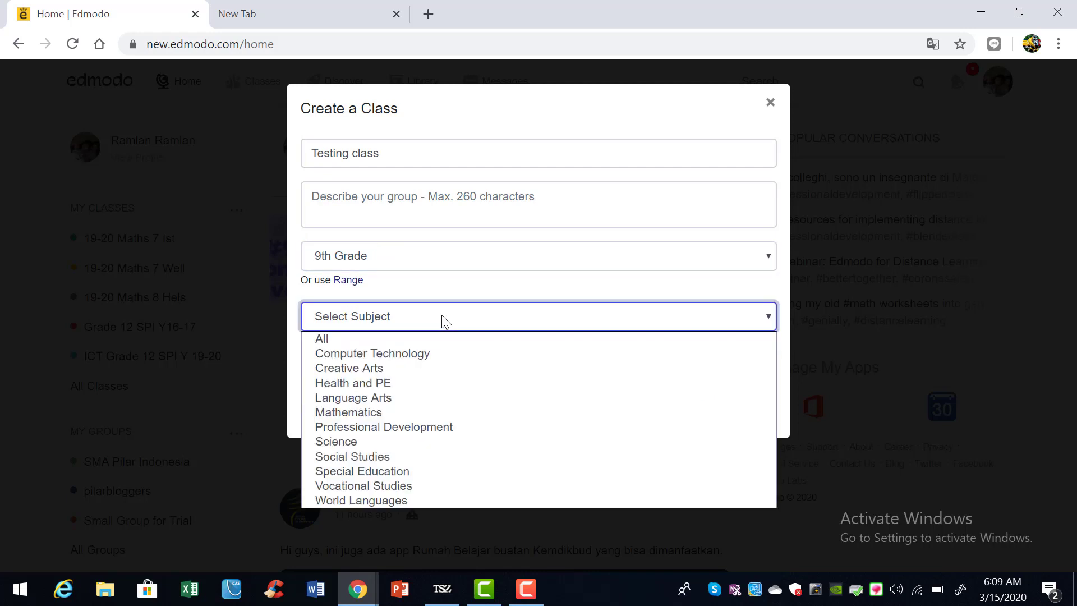
{"action": "left_click", "coordinate": [395, 413]}
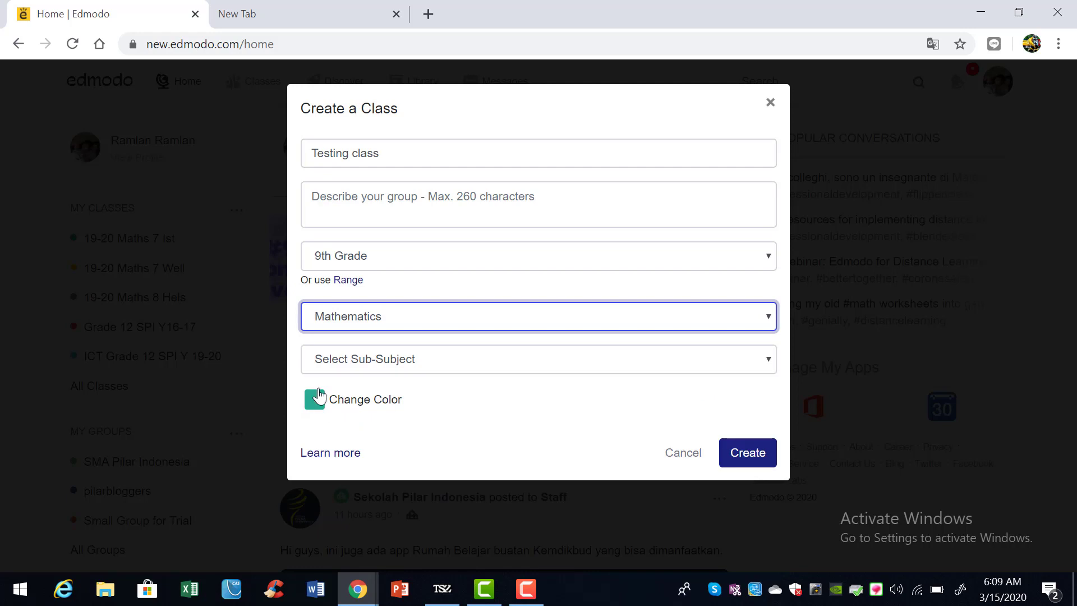
{"action": "left_click", "coordinate": [433, 362]}
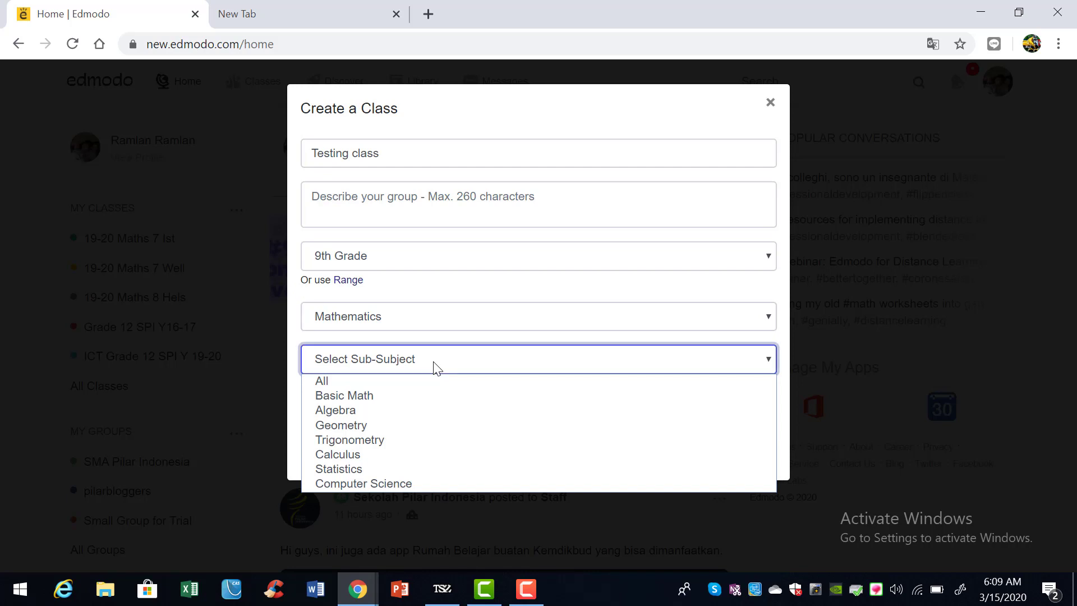
{"action": "left_click", "coordinate": [409, 384]}
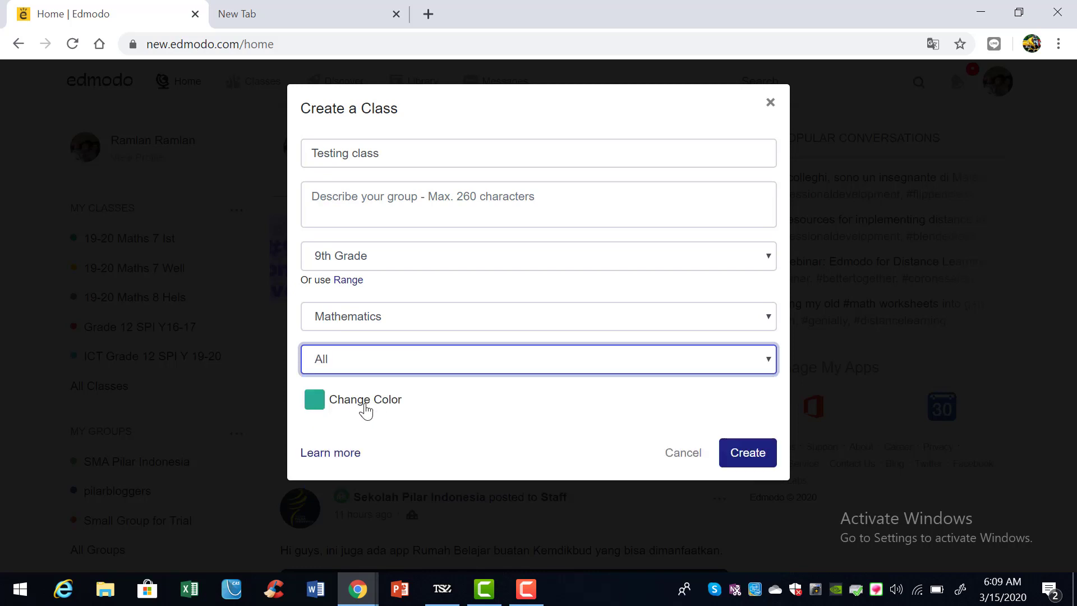
View the class color choices, keep the teal color, and create the class.
{"action": "left_click", "coordinate": [365, 401]}
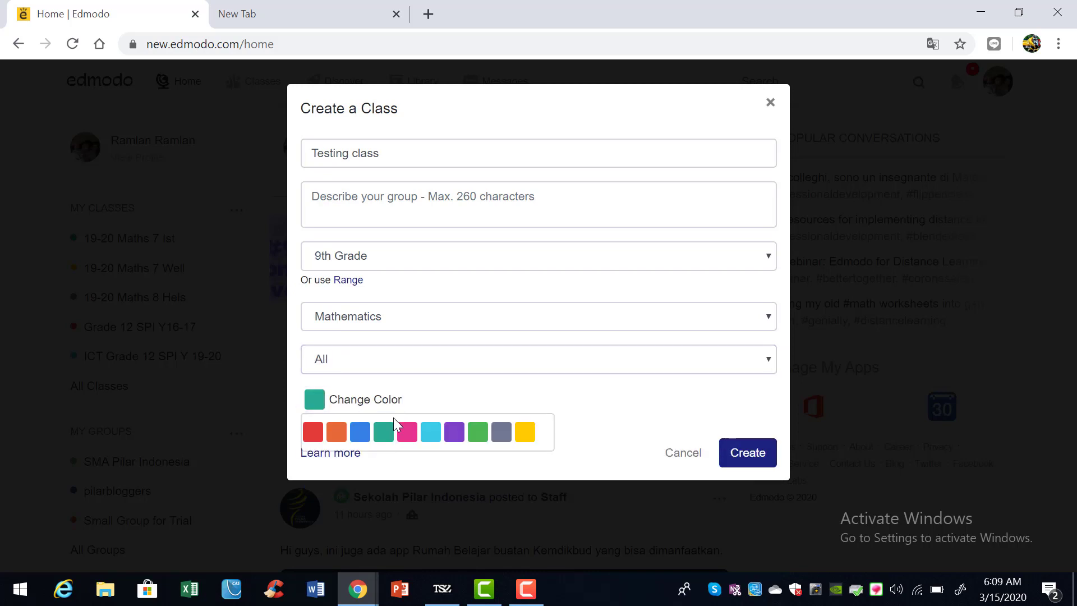
{"action": "left_click", "coordinate": [601, 416]}
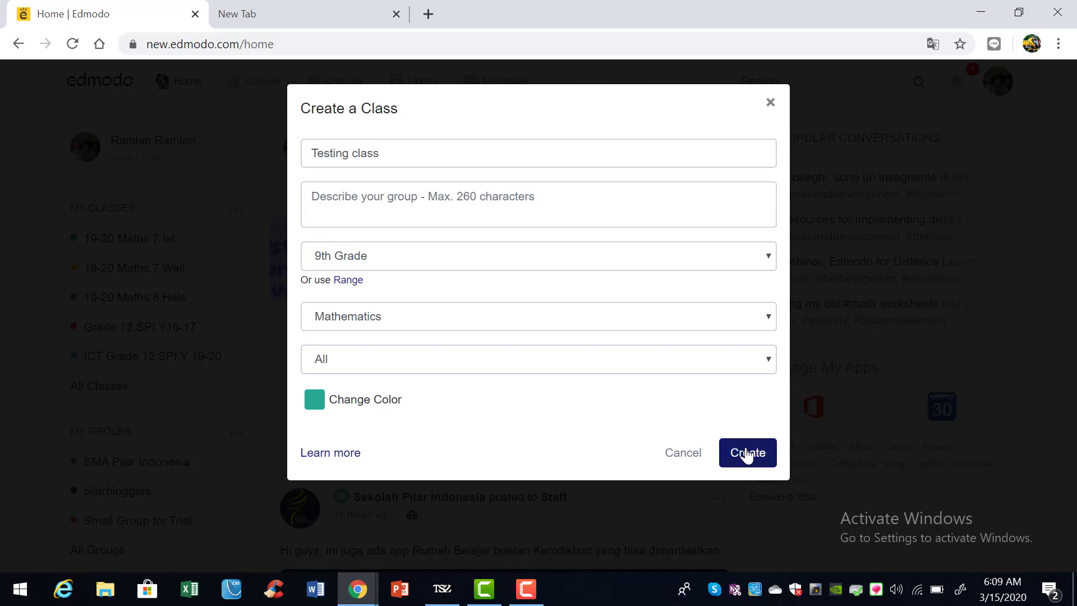
{"action": "left_click", "coordinate": [747, 455]}
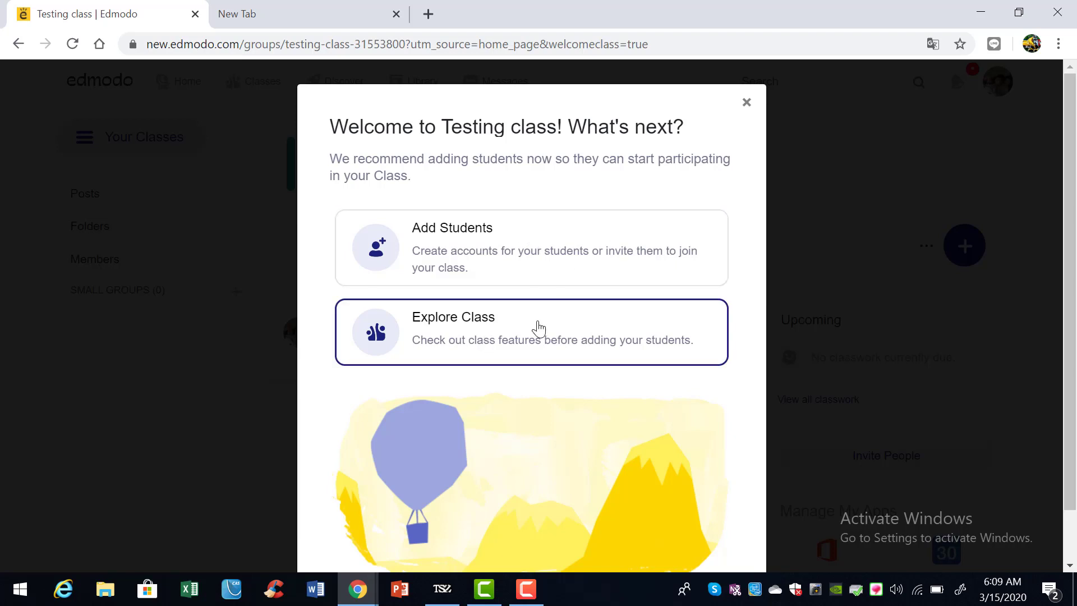
Explore the new Testing class, view its student and teacher member lists, and return to its posts.
{"action": "left_click", "coordinate": [539, 328]}
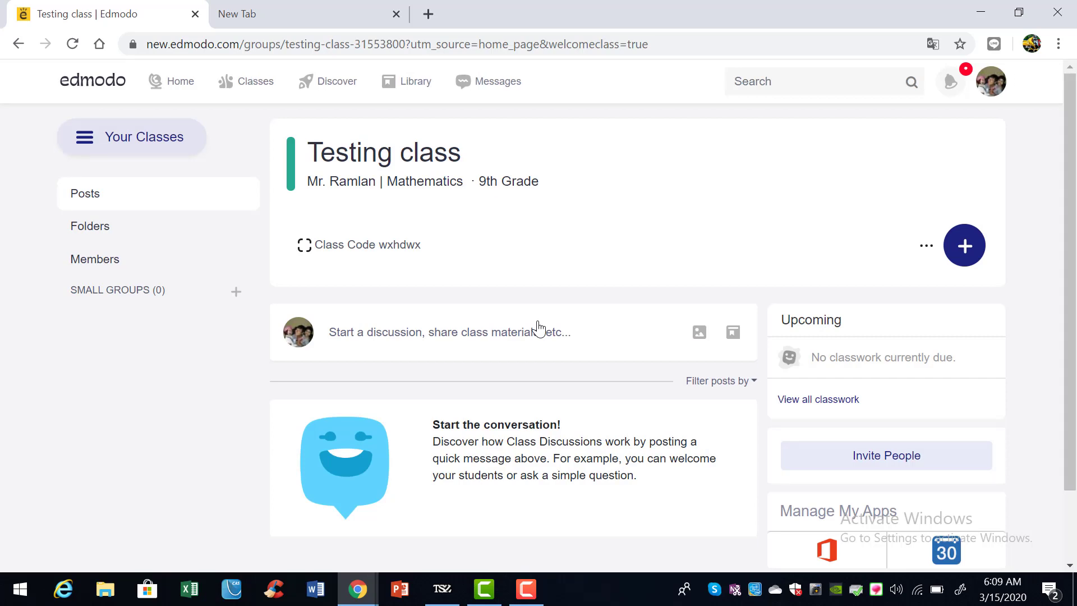
{"action": "scroll", "coordinate": [502, 354], "scroll_direction": "down", "scroll_amount": 2}
{"action": "scroll", "coordinate": [503, 353], "scroll_direction": "up", "scroll_amount": 2}
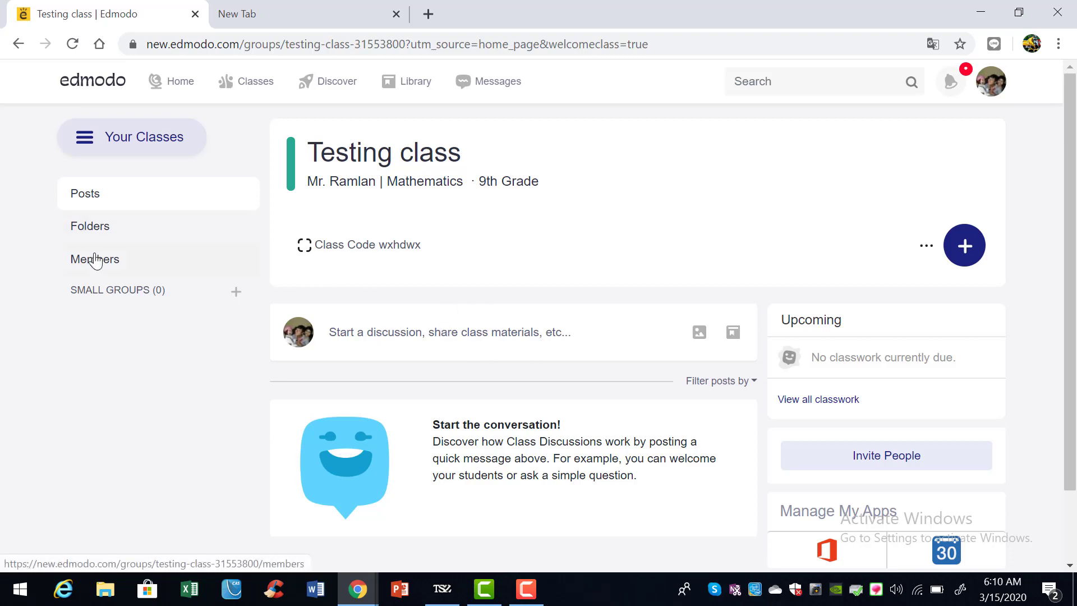
{"action": "left_click", "coordinate": [96, 260]}
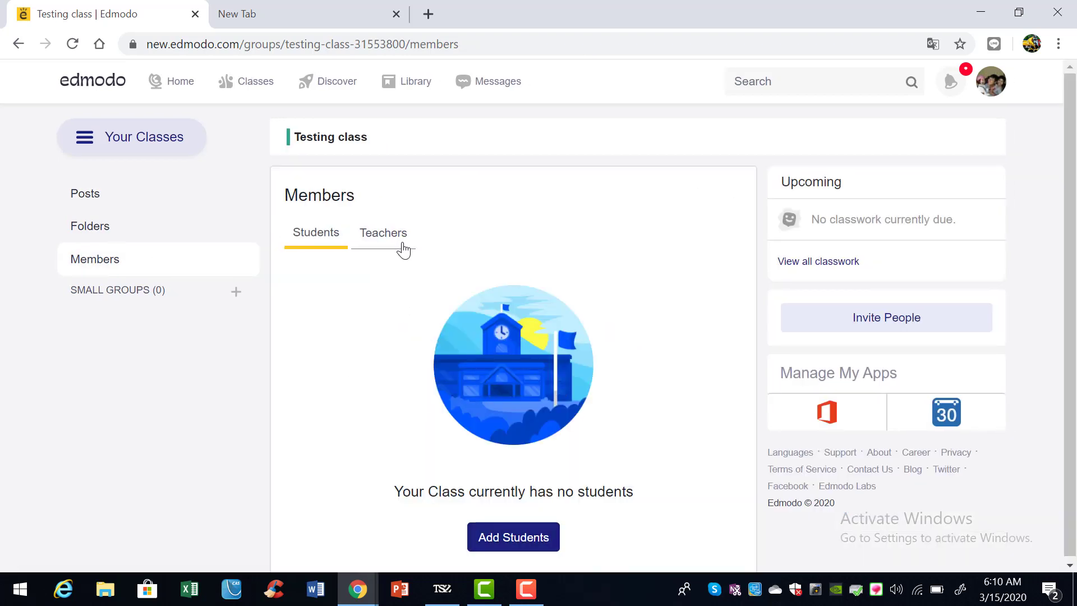
{"action": "left_click", "coordinate": [402, 246]}
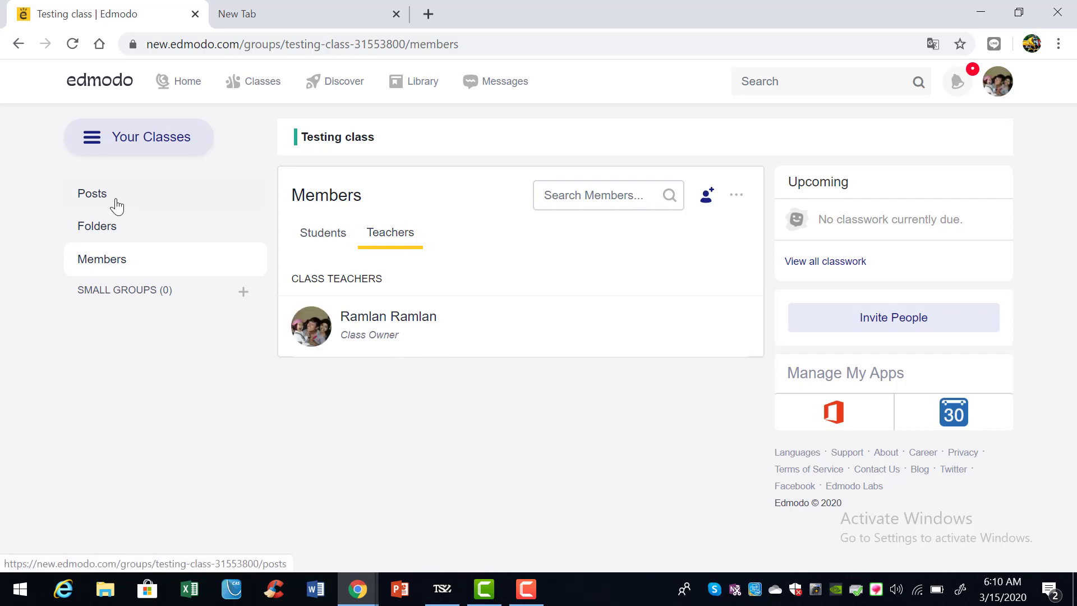
{"action": "left_click", "coordinate": [112, 196]}
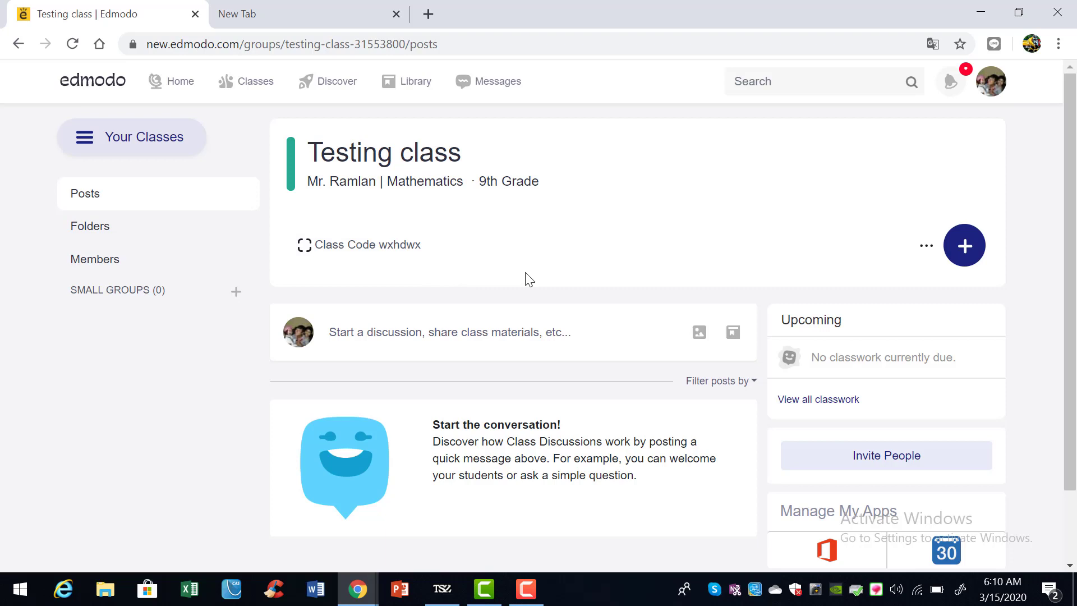
Open the Join a Class dialog in the student's browser window, and return to the teacher's Testing class window.
{"action": "left_click", "coordinate": [358, 589]}
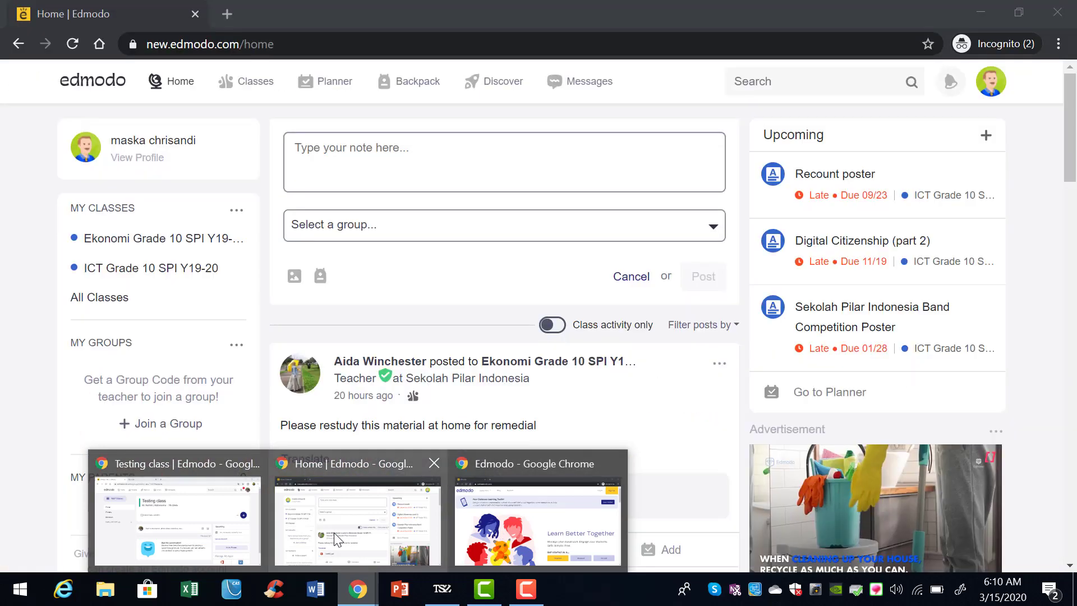
{"action": "left_click", "coordinate": [334, 536]}
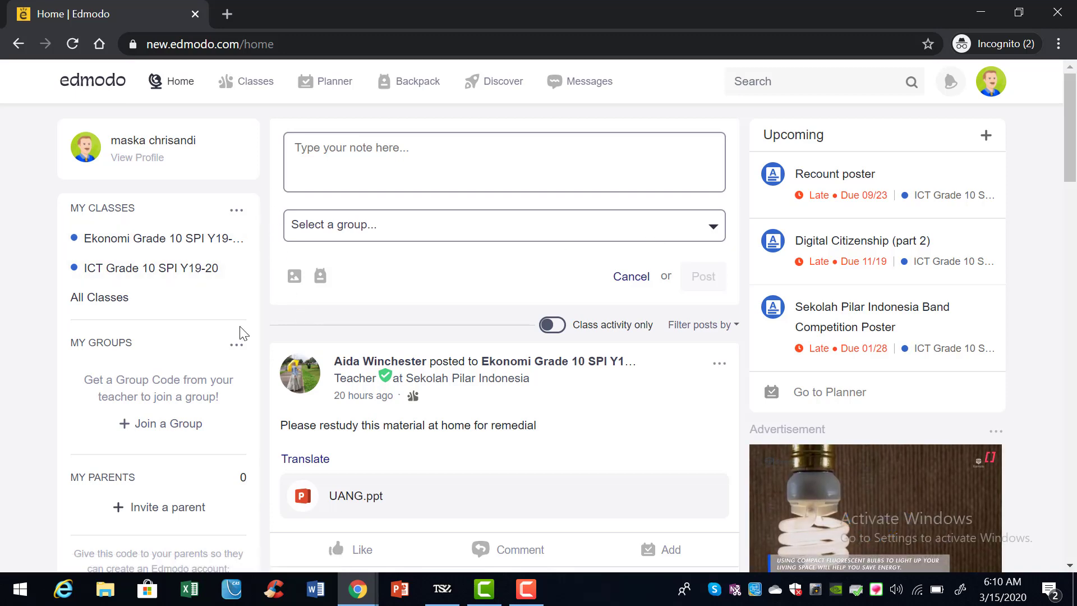
{"action": "scroll", "coordinate": [241, 332], "scroll_direction": "down", "scroll_amount": 2}
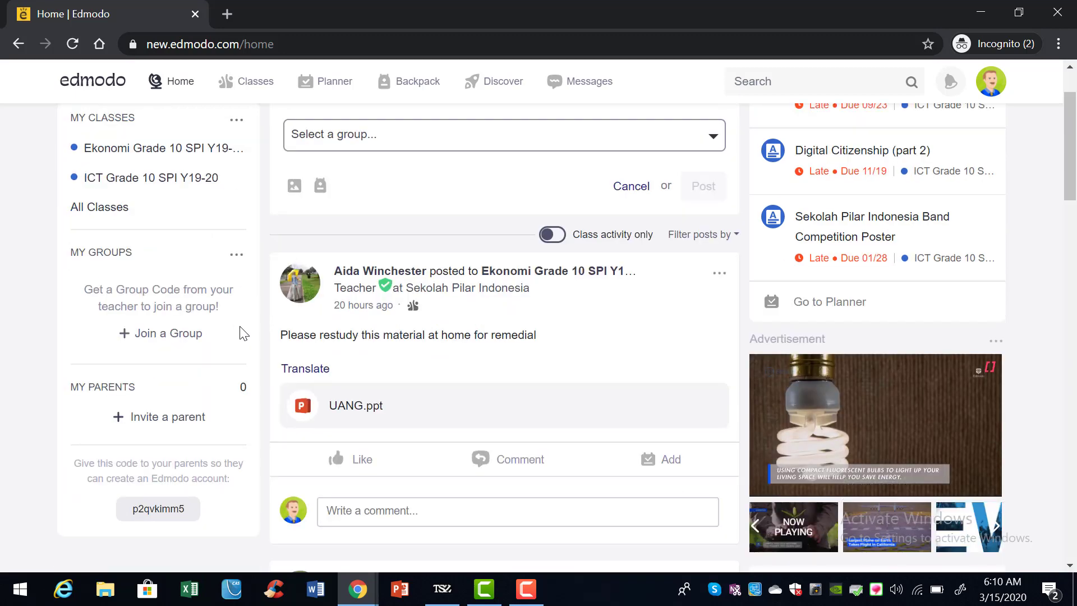
{"action": "left_click", "coordinate": [236, 121]}
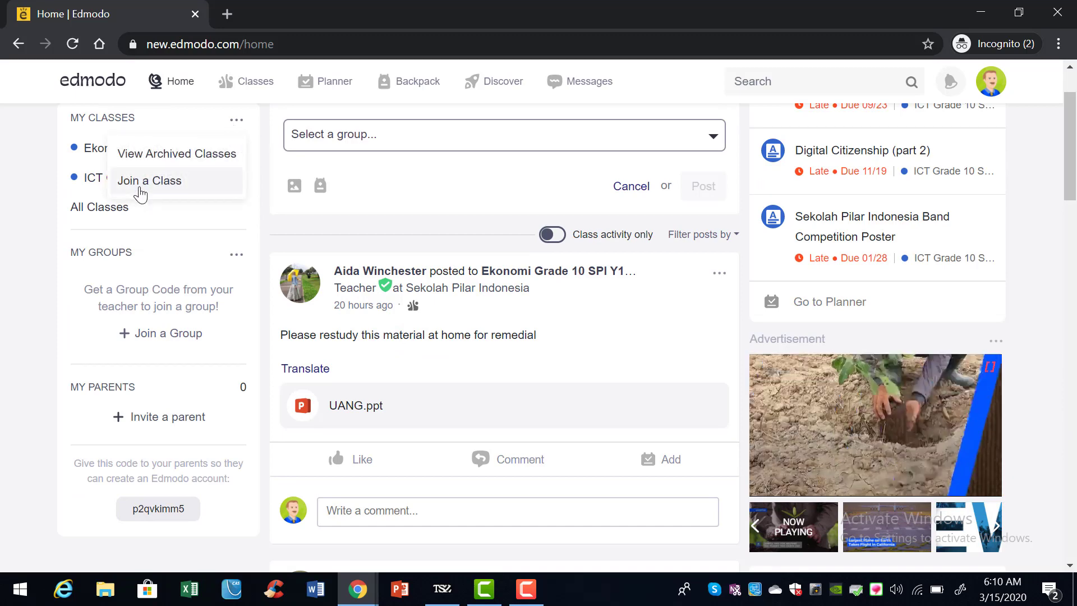
{"action": "left_click", "coordinate": [139, 190]}
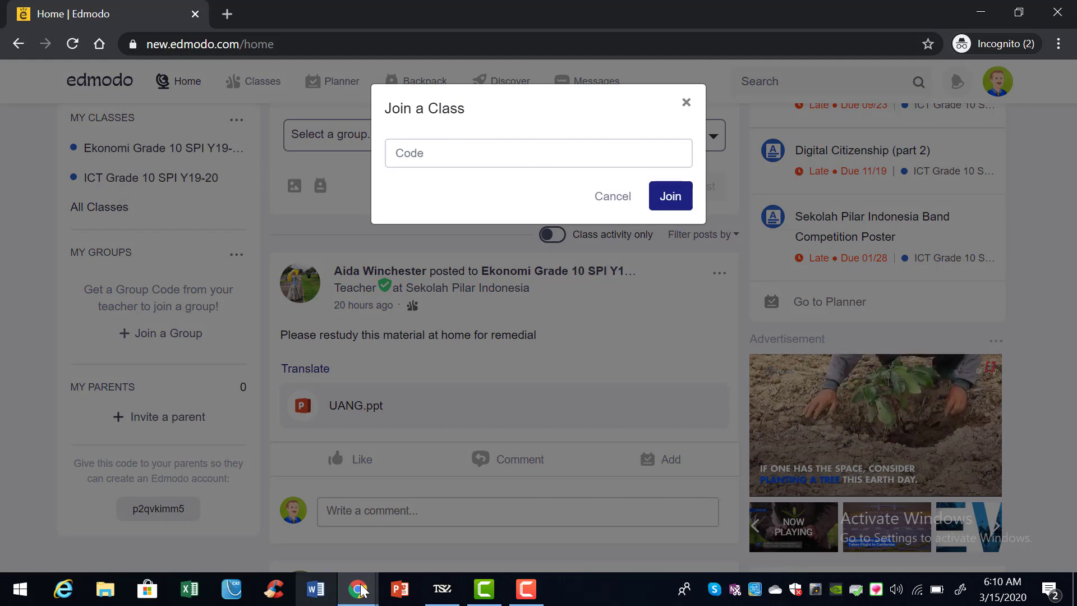
{"action": "mouse_move", "coordinate": [357, 589]}
{"action": "left_click", "coordinate": [176, 514]}
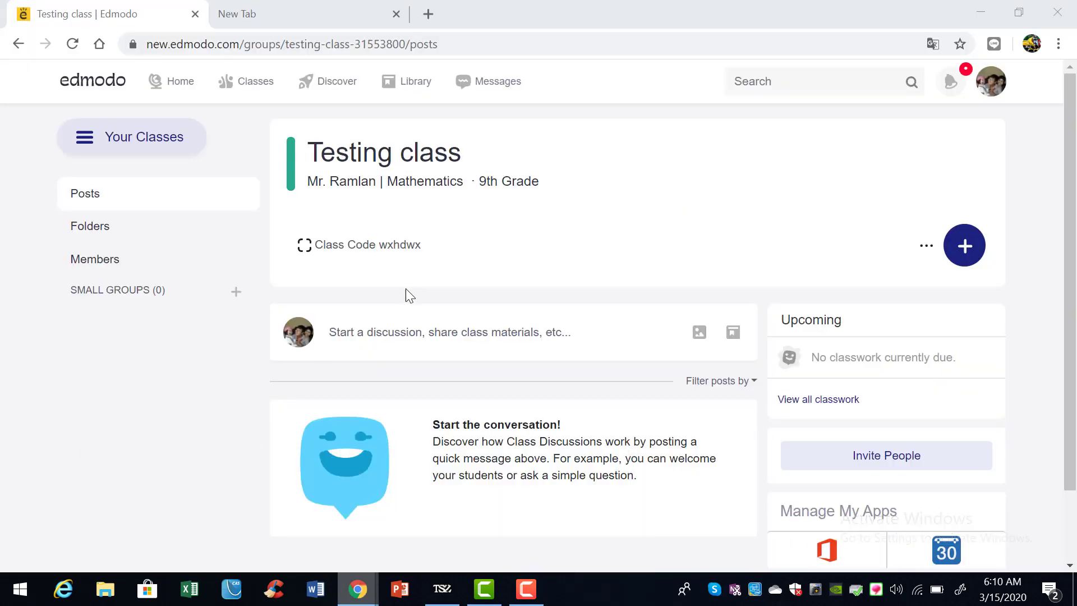
{"action": "left_click", "coordinate": [424, 251]}
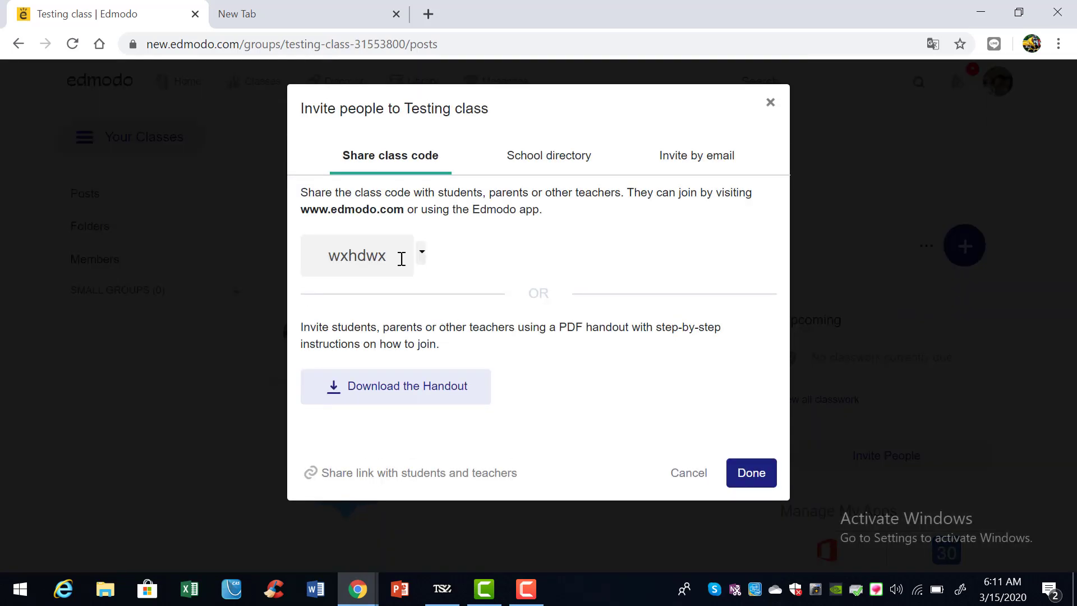
{"action": "left_click", "coordinate": [354, 254]}
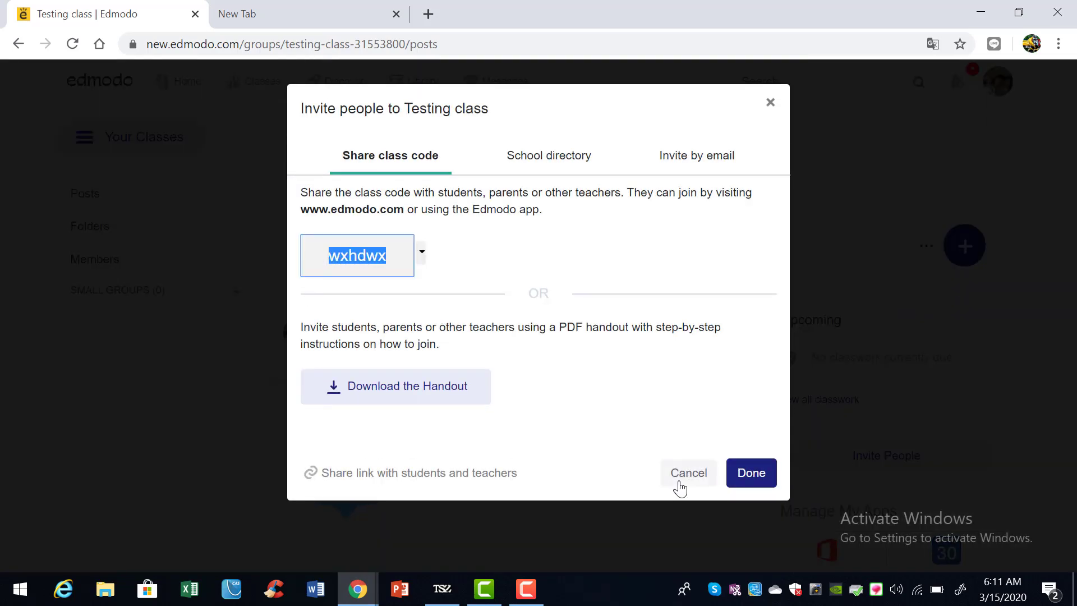
{"action": "left_click", "coordinate": [751, 474]}
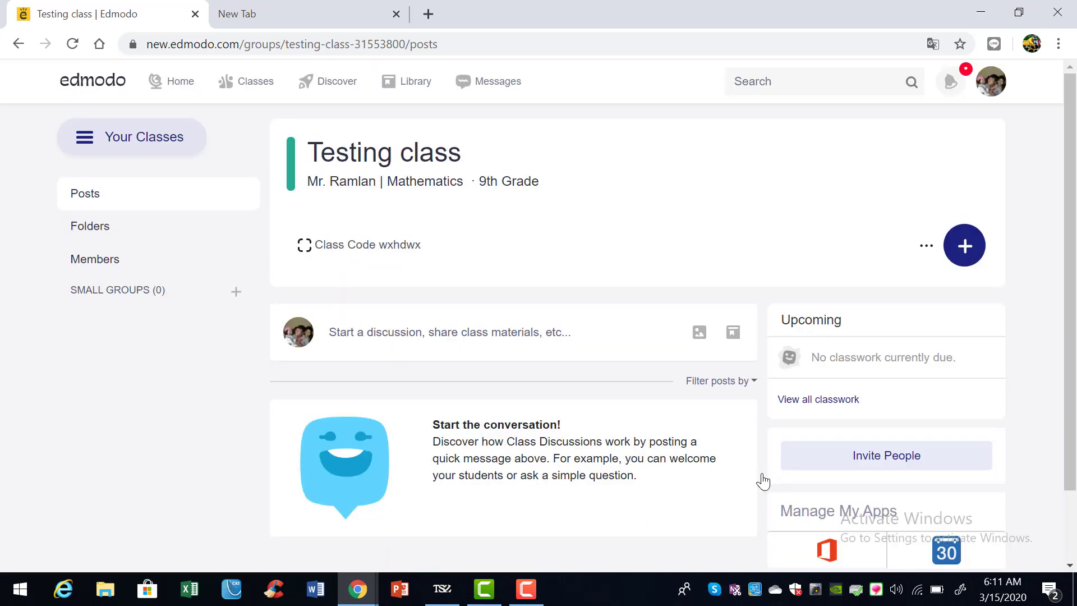
Open the sharing options for Testing class and copy its class code.
{"action": "left_click", "coordinate": [413, 247]}
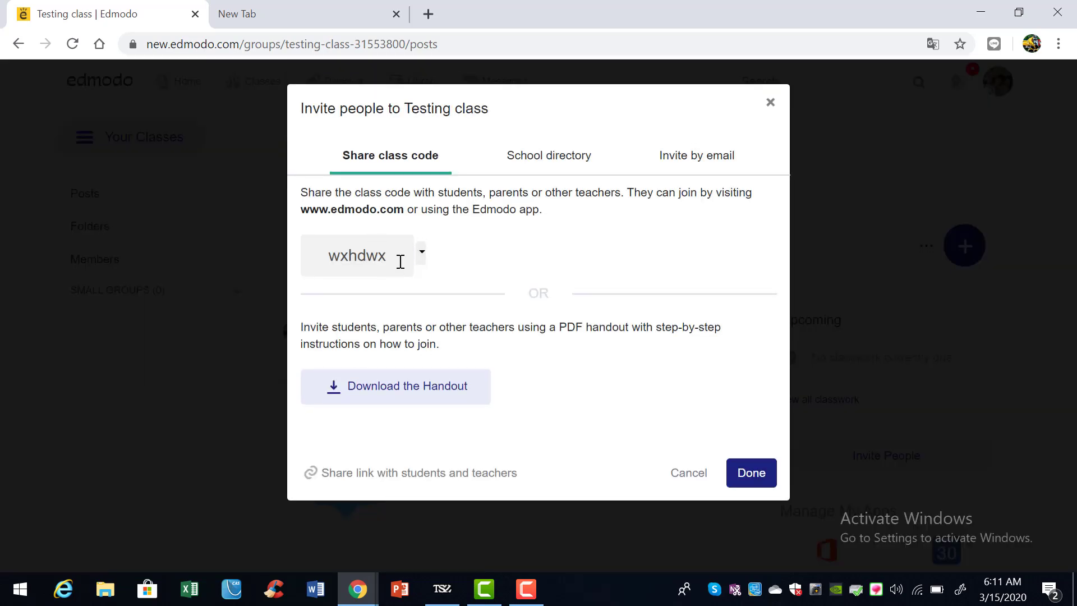
{"action": "left_click", "coordinate": [373, 258]}
{"action": "right_click", "coordinate": [369, 264]}
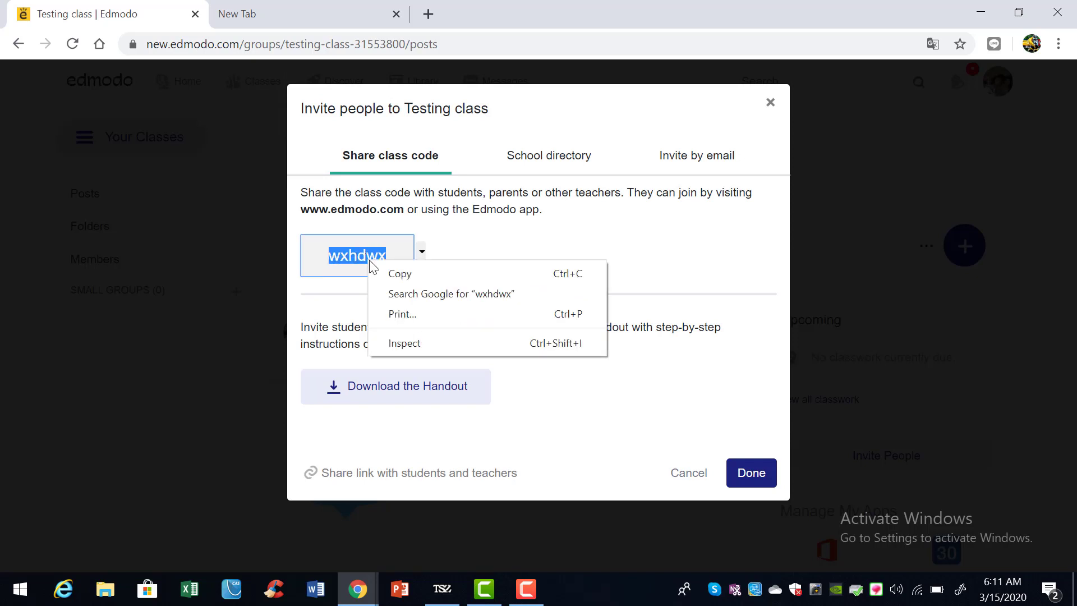
{"action": "left_click", "coordinate": [402, 274]}
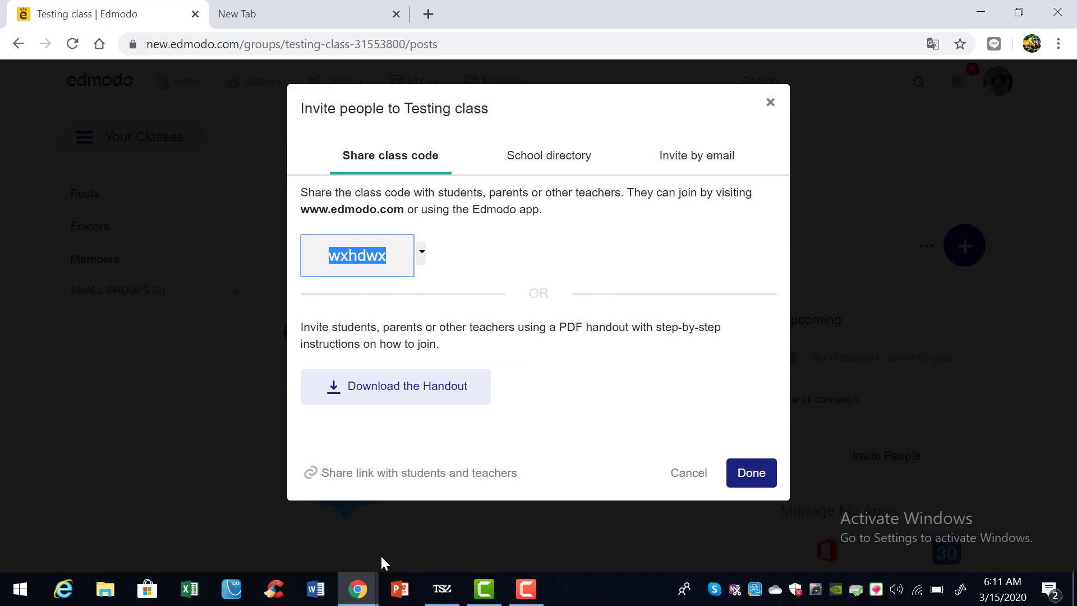
Join Testing class from the student's browser window using the copied class code, and look over the class page.
{"action": "mouse_move", "coordinate": [357, 589]}
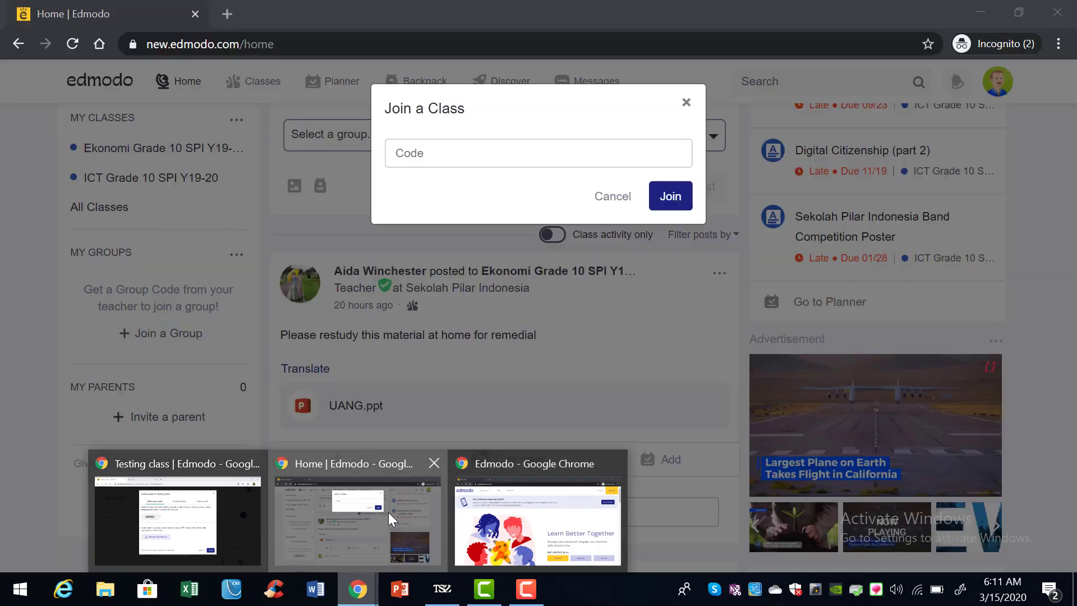
{"action": "left_click", "coordinate": [391, 519]}
{"action": "left_click", "coordinate": [524, 156]}
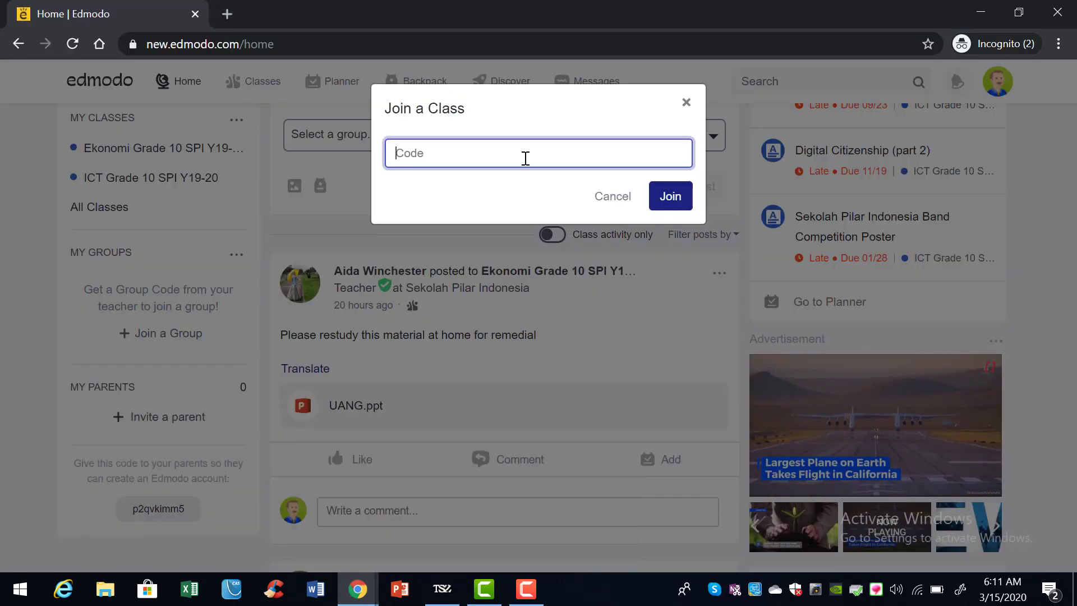
{"action": "key", "text": "ctrl+v"}
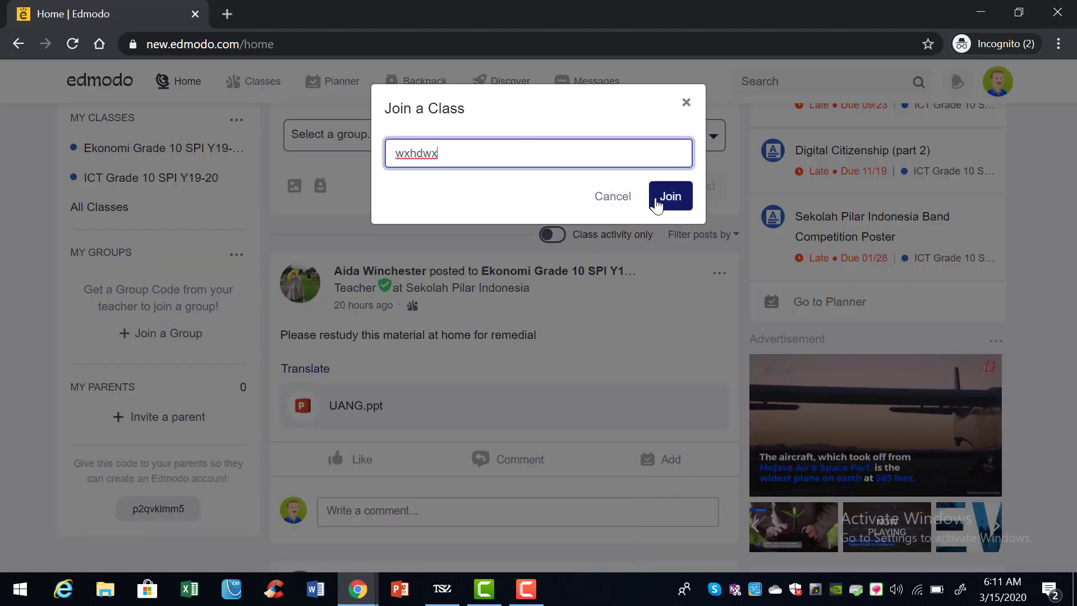
{"action": "left_click", "coordinate": [658, 203]}
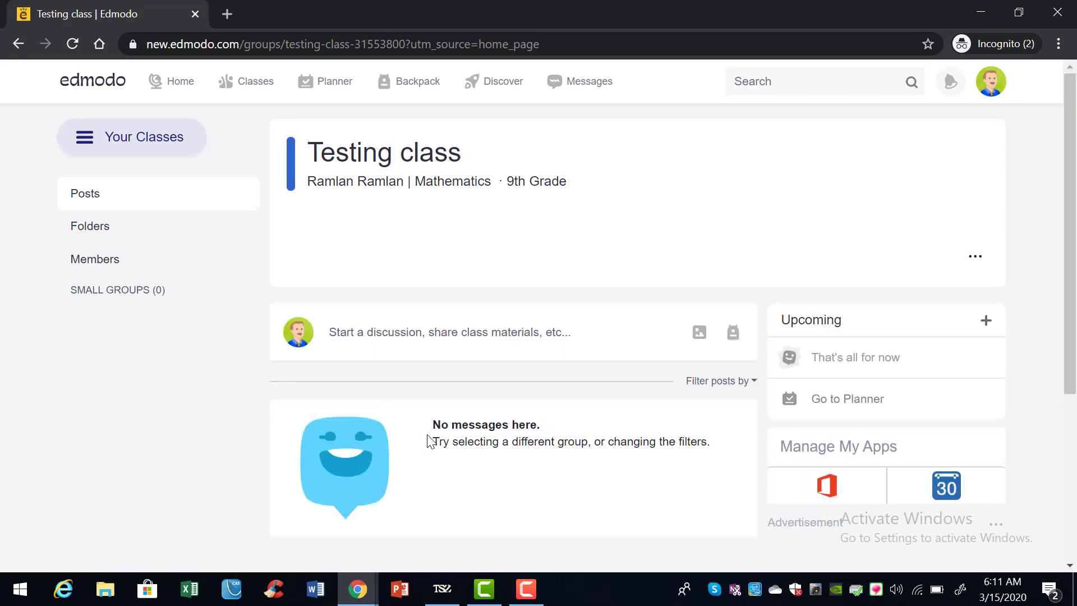
{"action": "scroll", "coordinate": [428, 441], "scroll_direction": "down", "scroll_amount": 2}
{"action": "scroll", "coordinate": [428, 440], "scroll_direction": "up", "scroll_amount": 2}
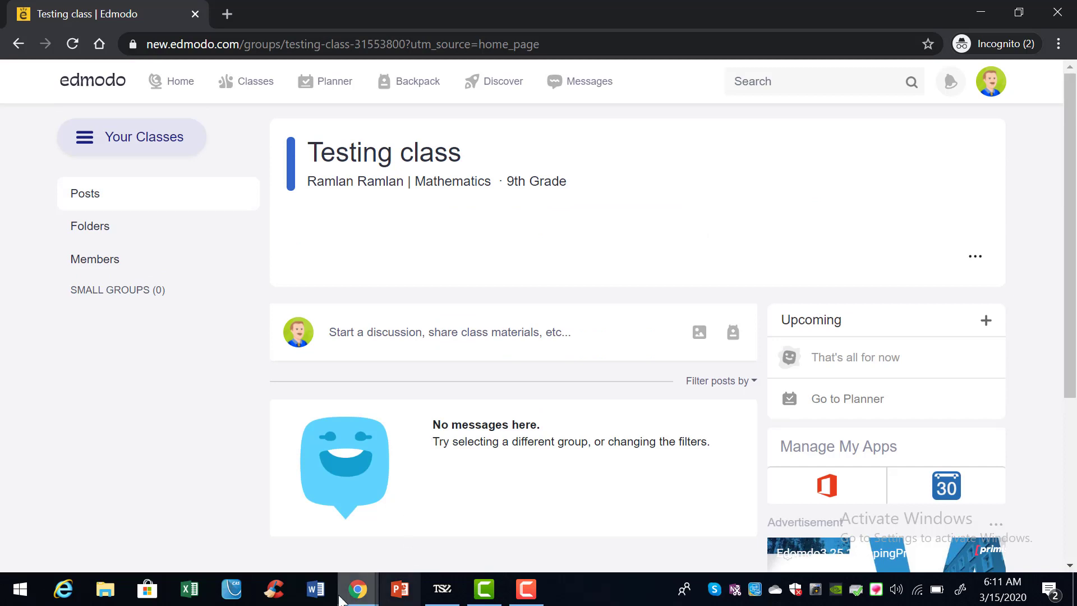
Return to the teacher's browser window and close the invitation dialog for Testing class.
{"action": "mouse_move", "coordinate": [343, 587]}
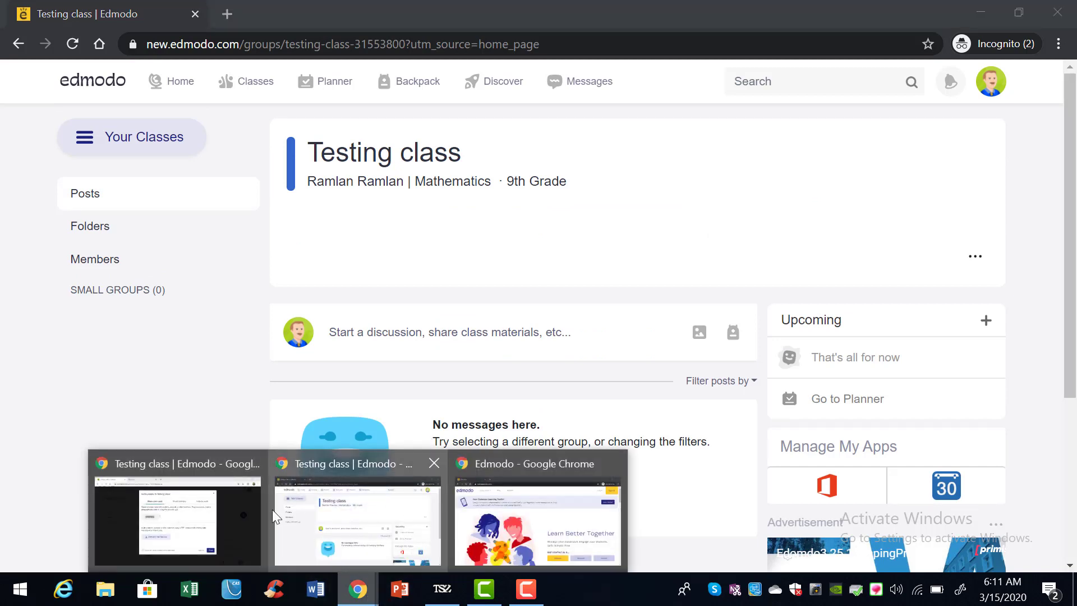
{"action": "left_click", "coordinate": [190, 512]}
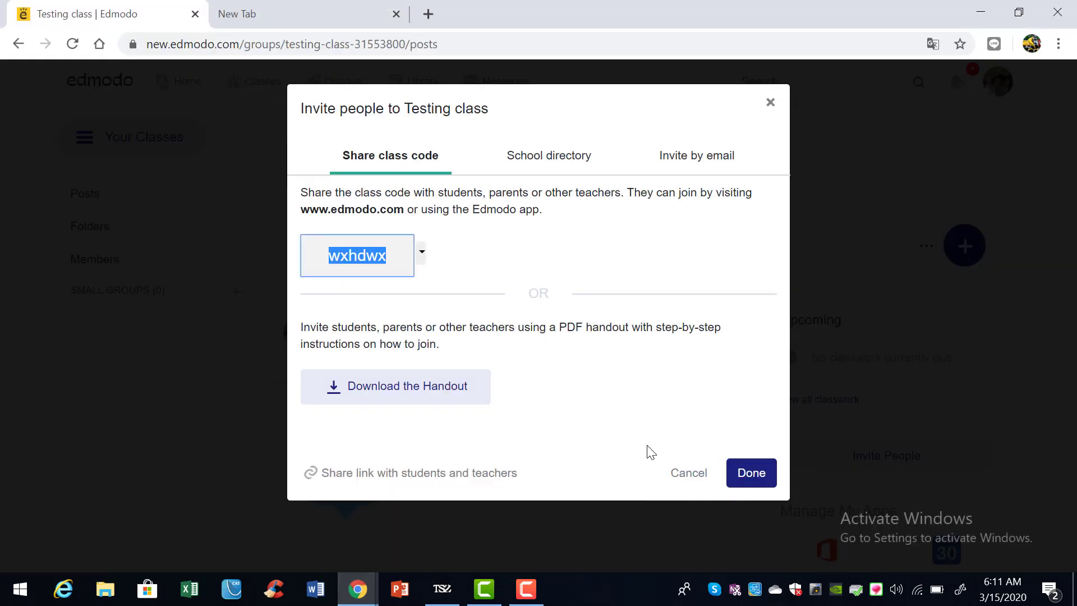
{"action": "left_click", "coordinate": [714, 472]}
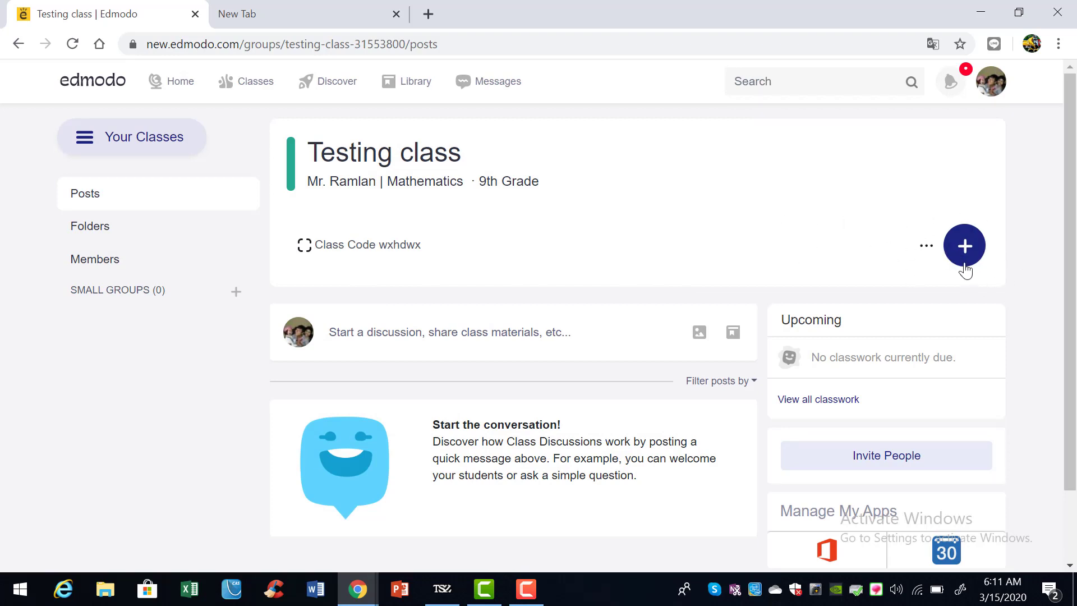
Create a new assignment in Testing class with the title "Two dimensional shape".
{"action": "left_click", "coordinate": [967, 260]}
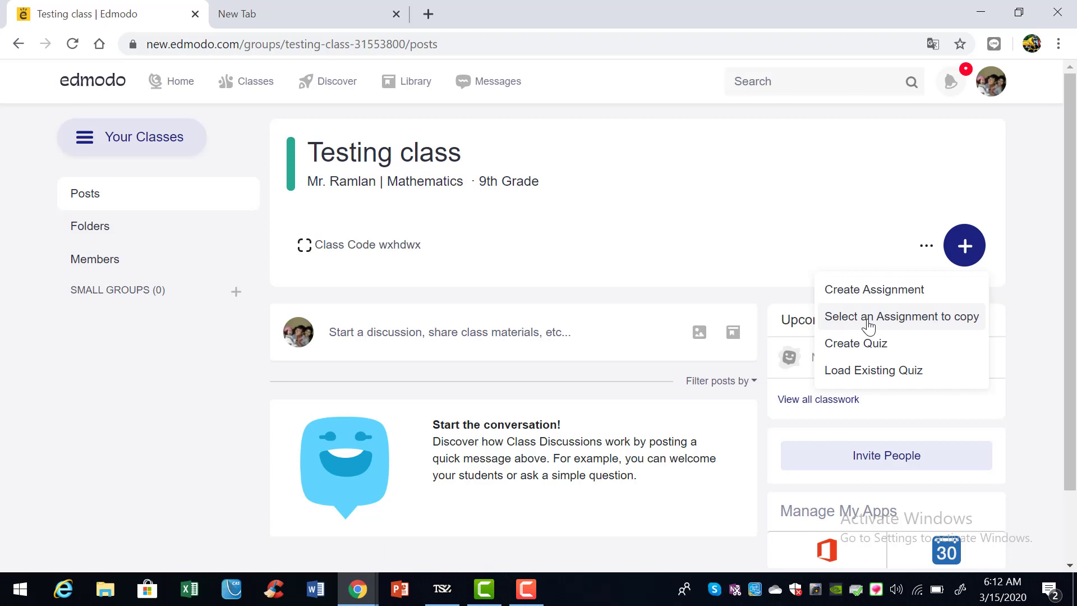
{"action": "left_click", "coordinate": [870, 289]}
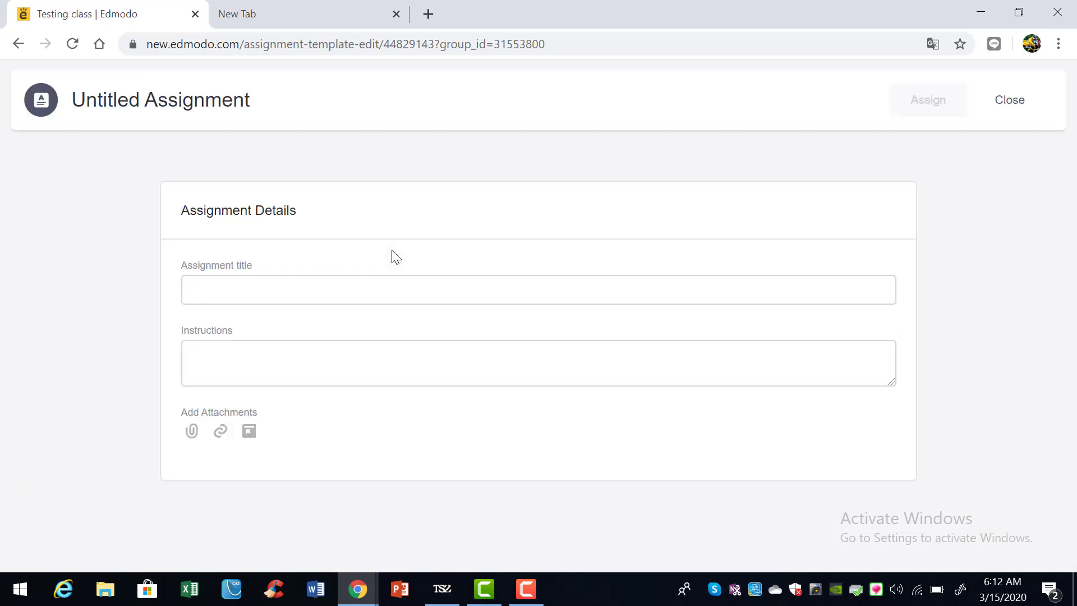
{"action": "left_click", "coordinate": [249, 282]}
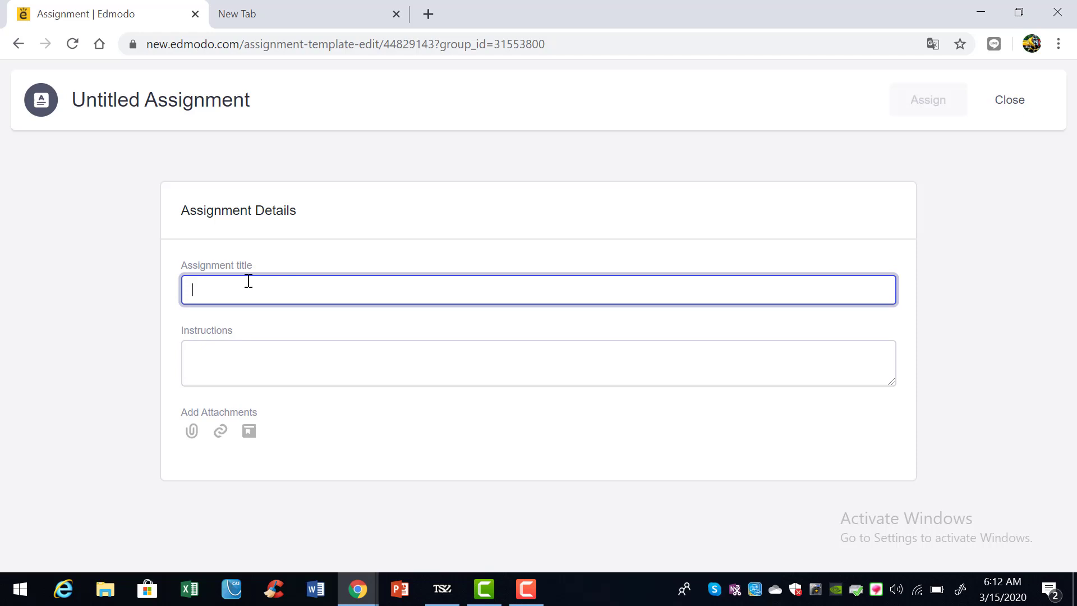
{"action": "type", "text": "Two dimensi"}
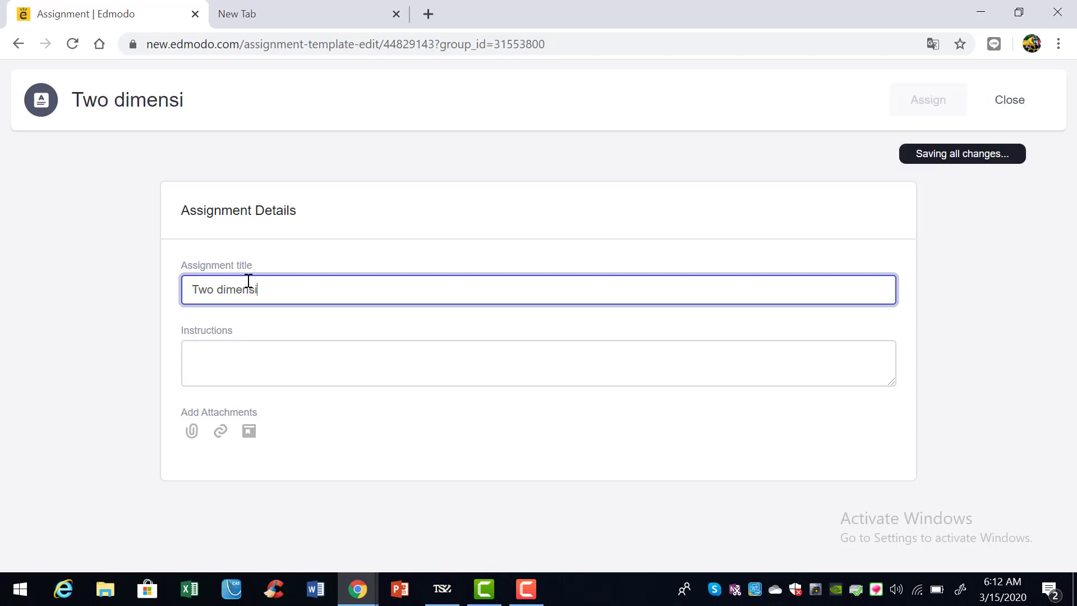
{"action": "type", "text": "onal sh"}
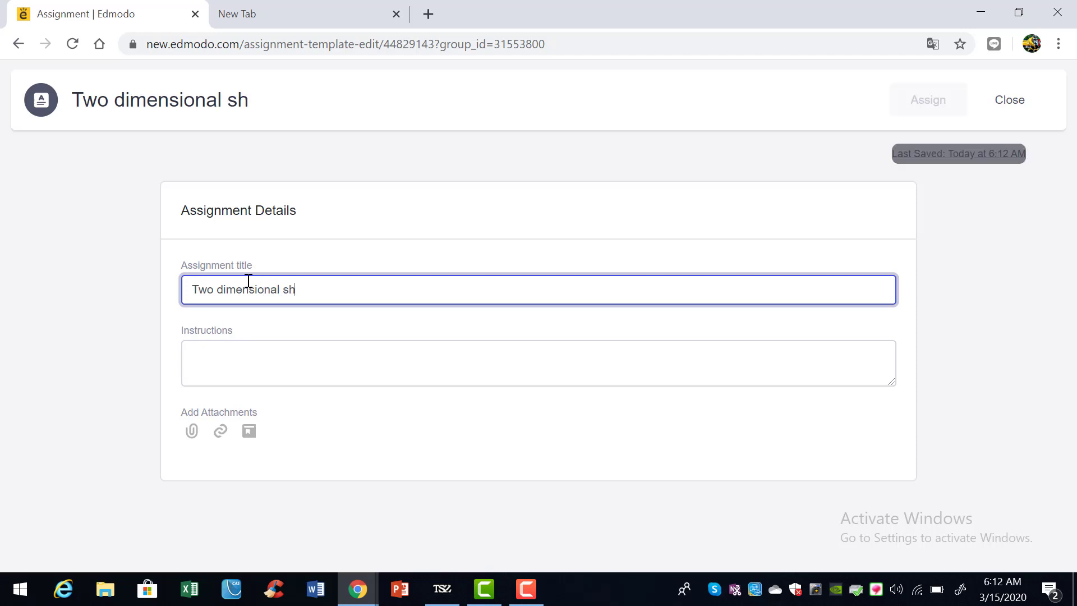
{"action": "type", "text": "ape"}
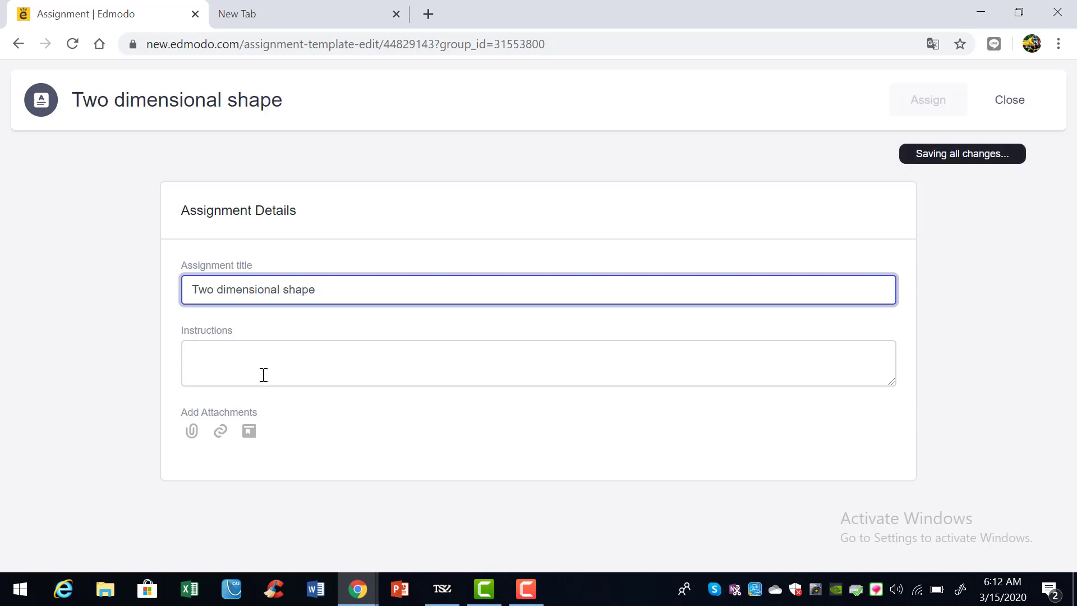
Enter "Do the worksheet below" as the assignment's instructions.
{"action": "left_click", "coordinate": [265, 367]}
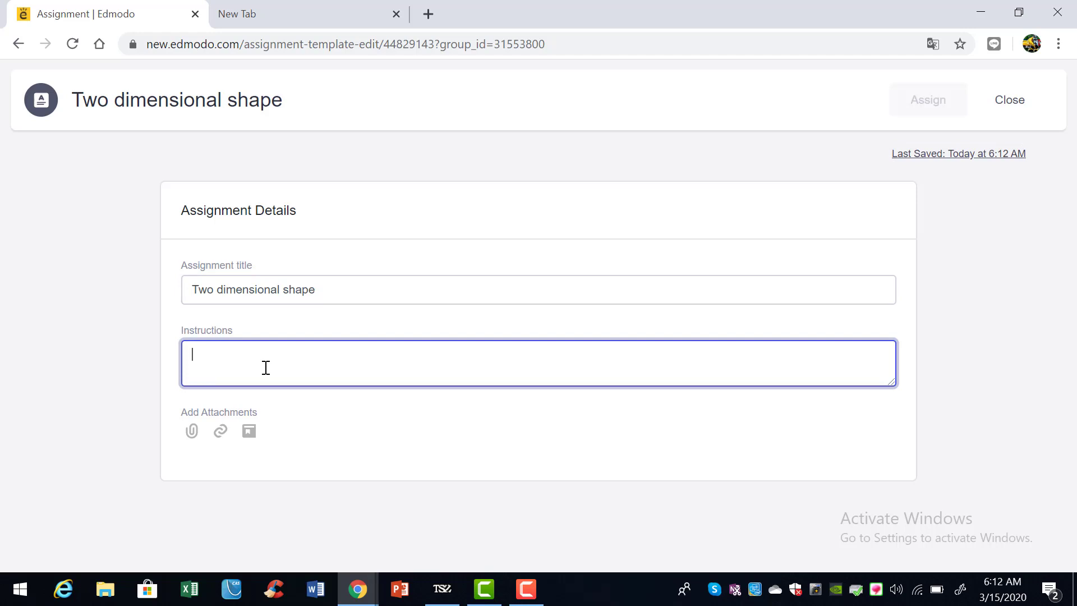
{"action": "type", "text": "Do the "}
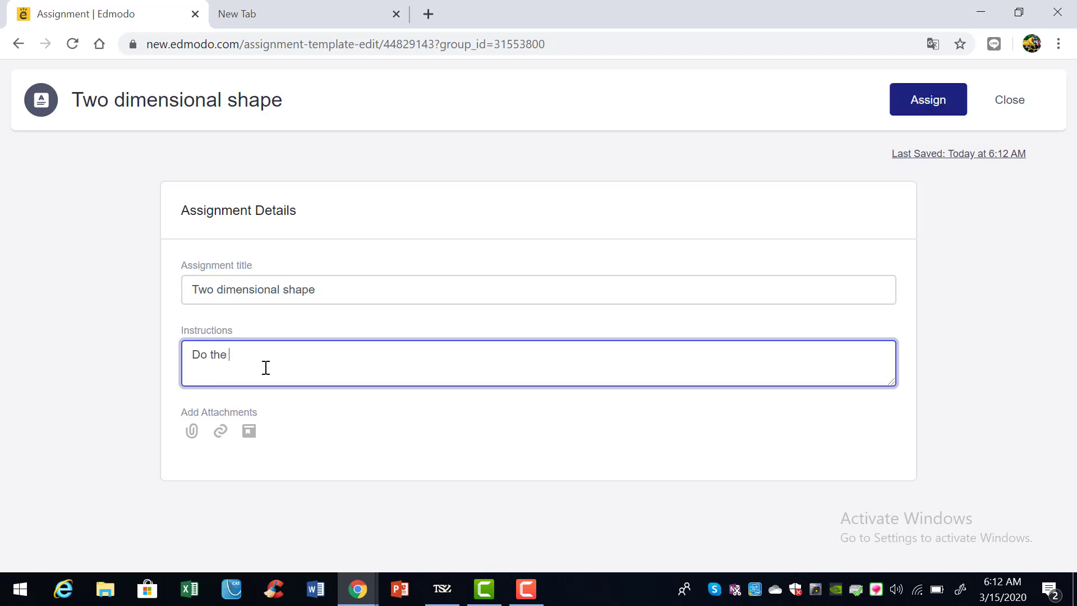
{"action": "type", "text": "worksheet below"}
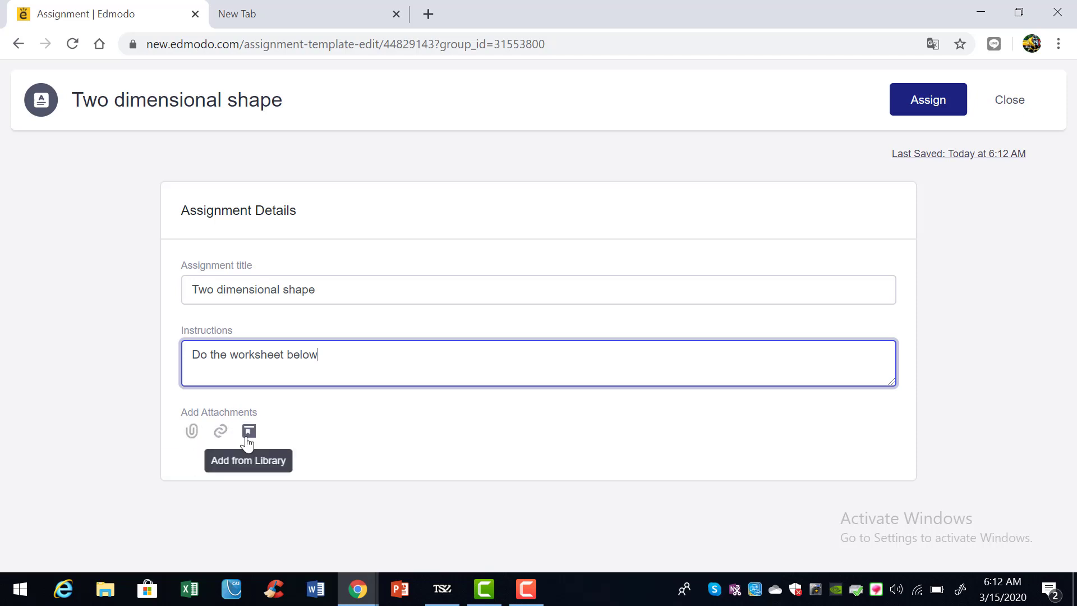
Attach the 2D Shapes Exercise Word file from the Grade 7 2D SHAPES folder under Maths to the assignment.
{"action": "left_click", "coordinate": [193, 432]}
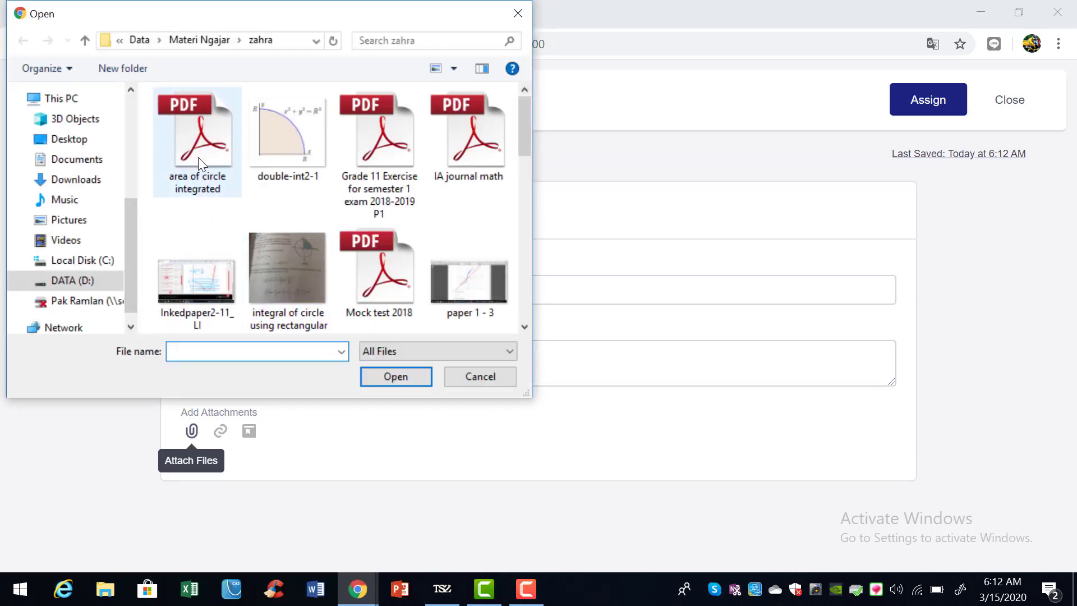
{"action": "left_click", "coordinate": [92, 280]}
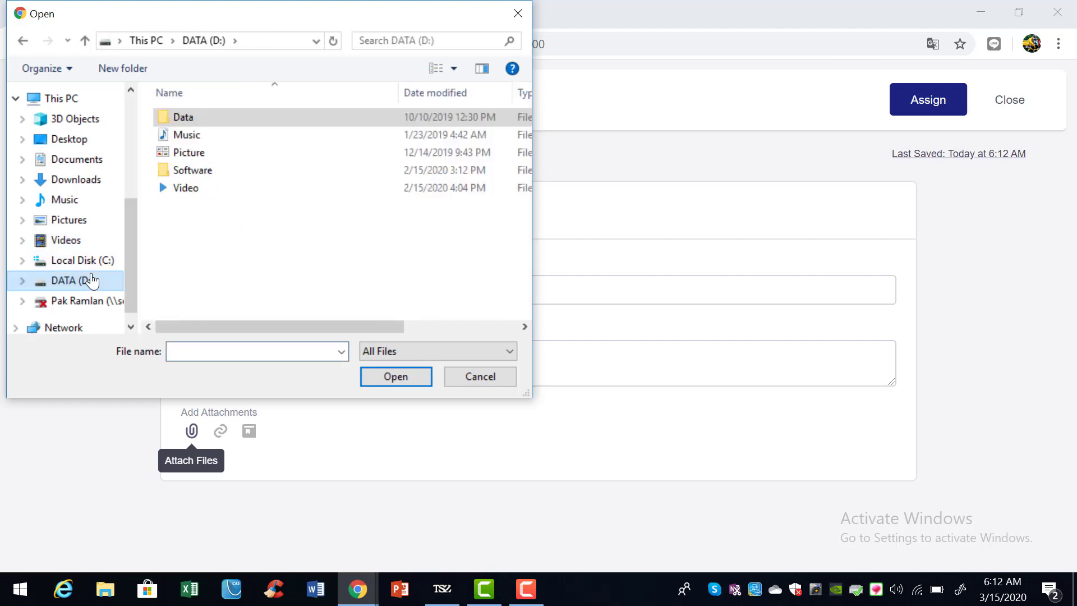
{"action": "double_click", "coordinate": [214, 116]}
{"action": "double_click", "coordinate": [233, 206]}
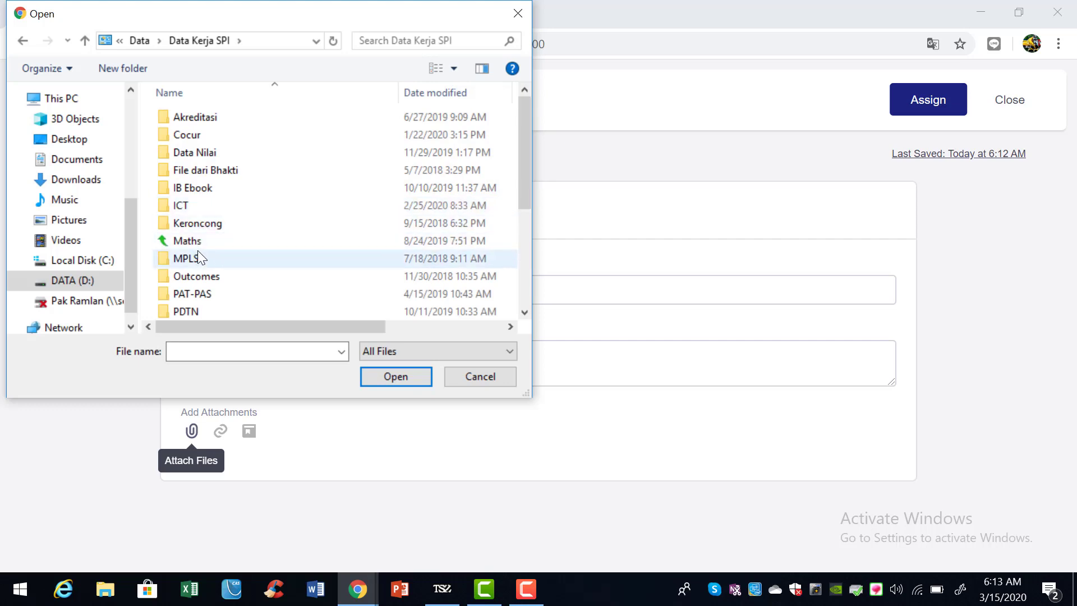
{"action": "double_click", "coordinate": [200, 244]}
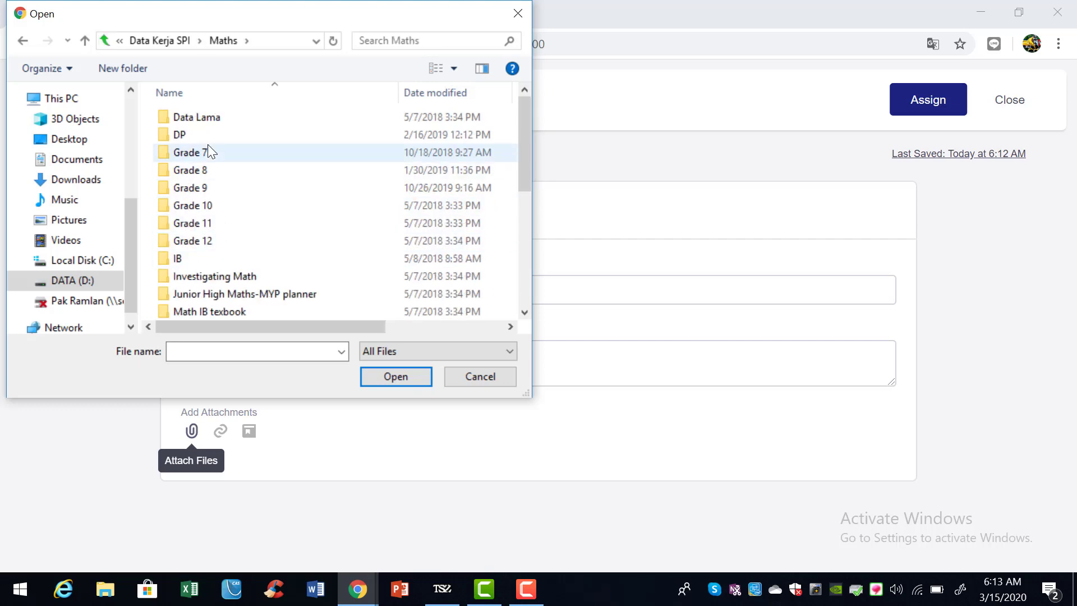
{"action": "double_click", "coordinate": [205, 150]}
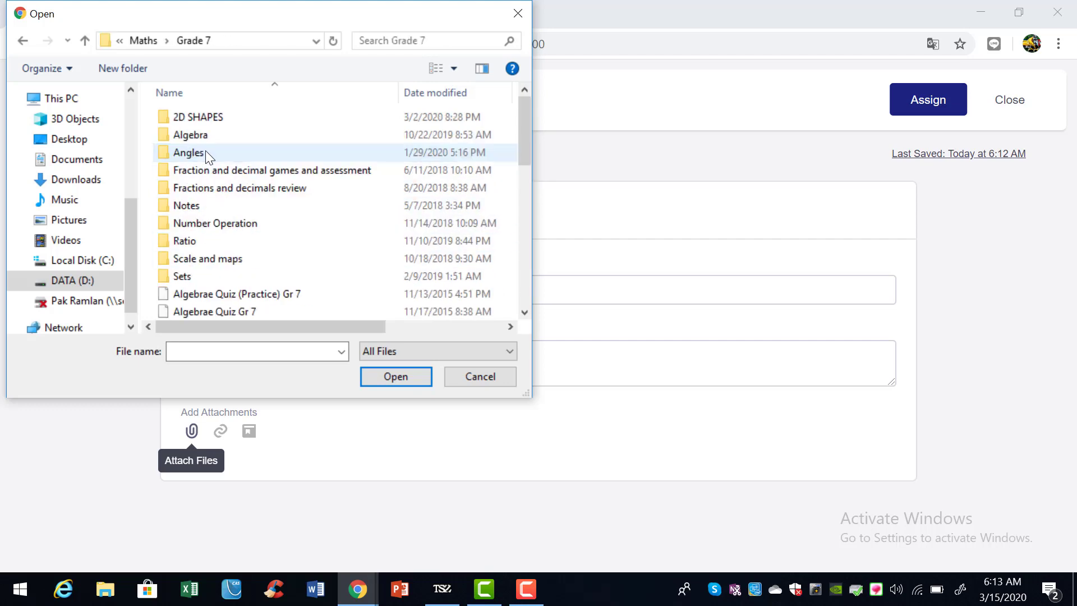
{"action": "double_click", "coordinate": [215, 118]}
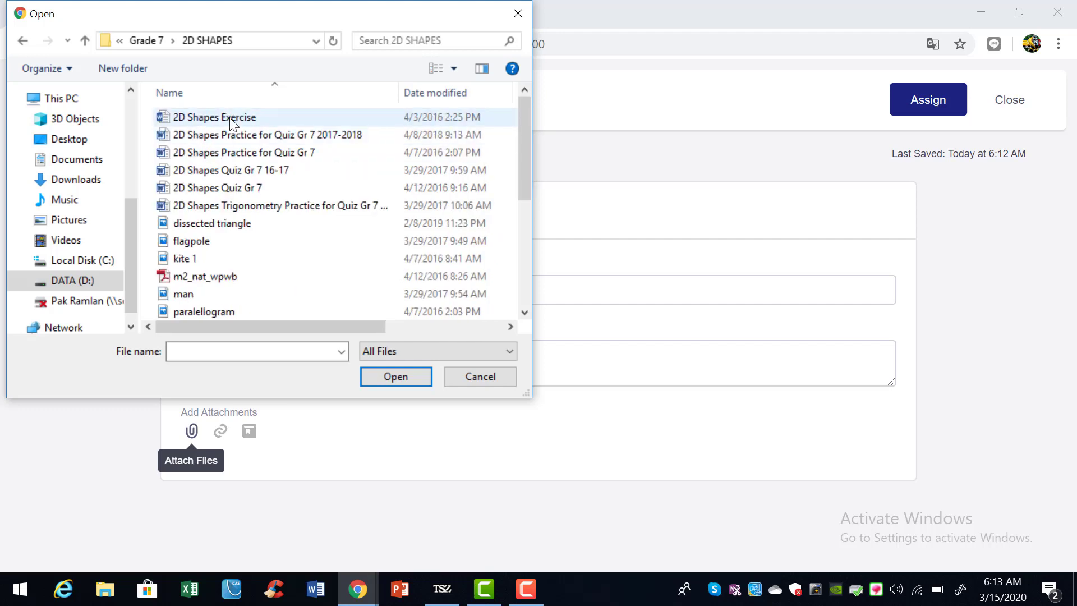
{"action": "left_click", "coordinate": [233, 119]}
{"action": "left_click", "coordinate": [402, 382]}
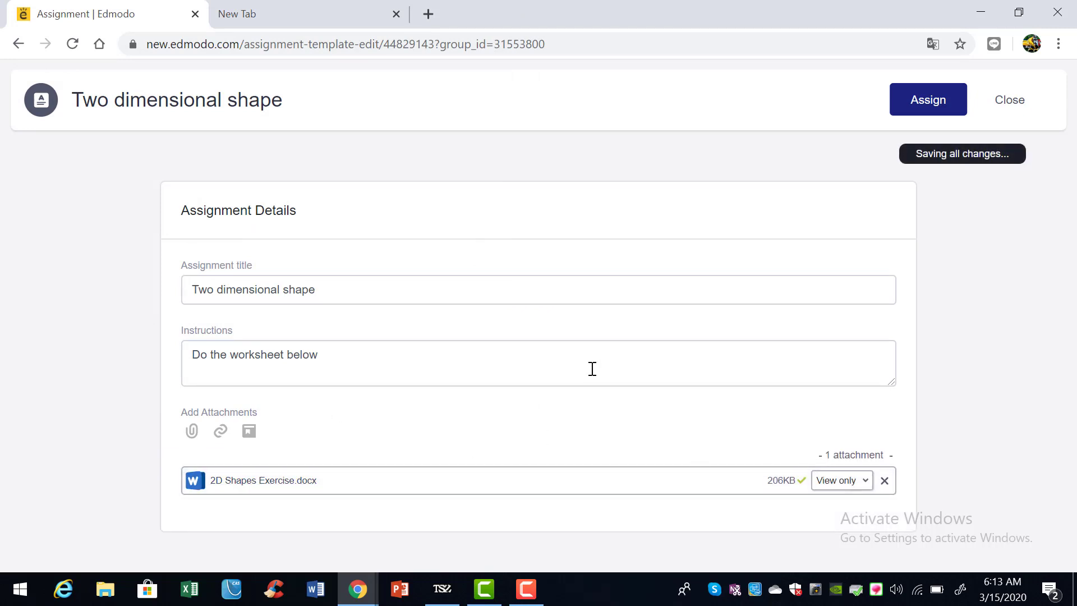
Start assigning Two dimensional shape to Testing class and set its due date to 03/16/2020.
{"action": "left_click", "coordinate": [919, 103]}
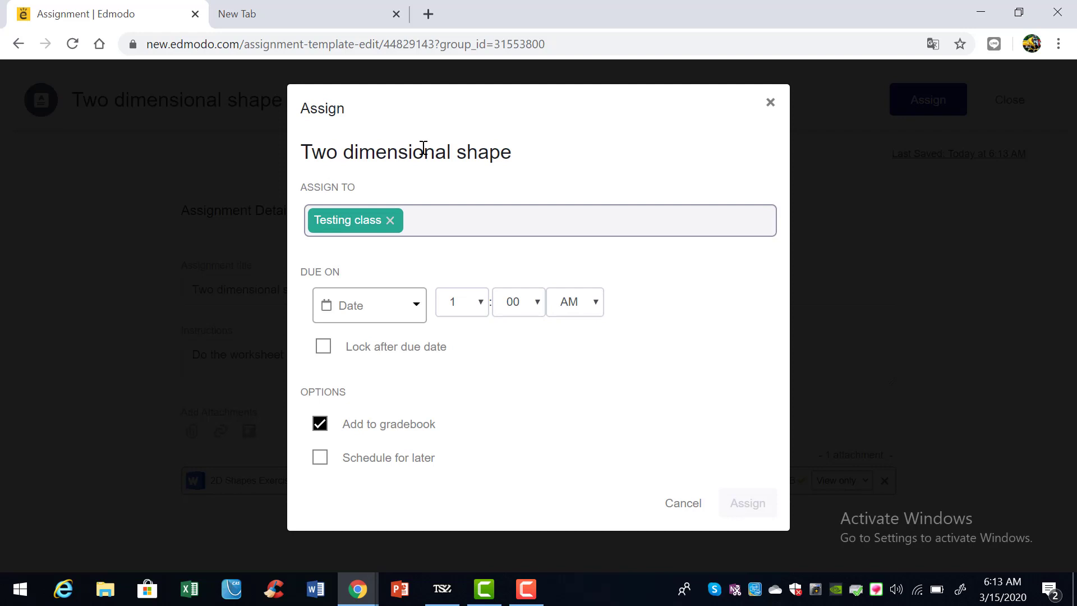
{"action": "left_click", "coordinate": [414, 307]}
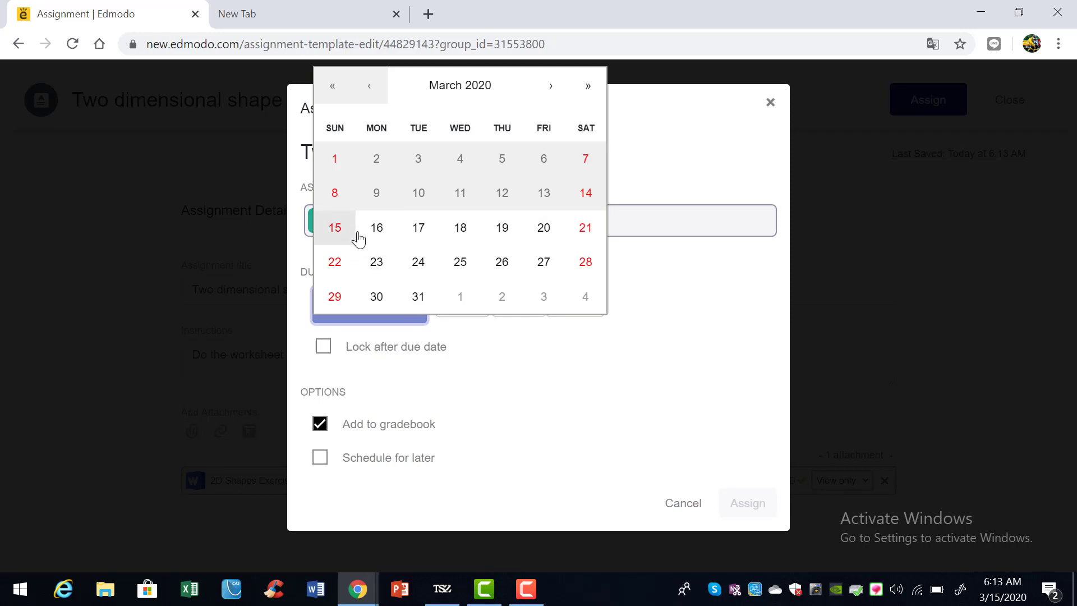
{"action": "left_click", "coordinate": [387, 236]}
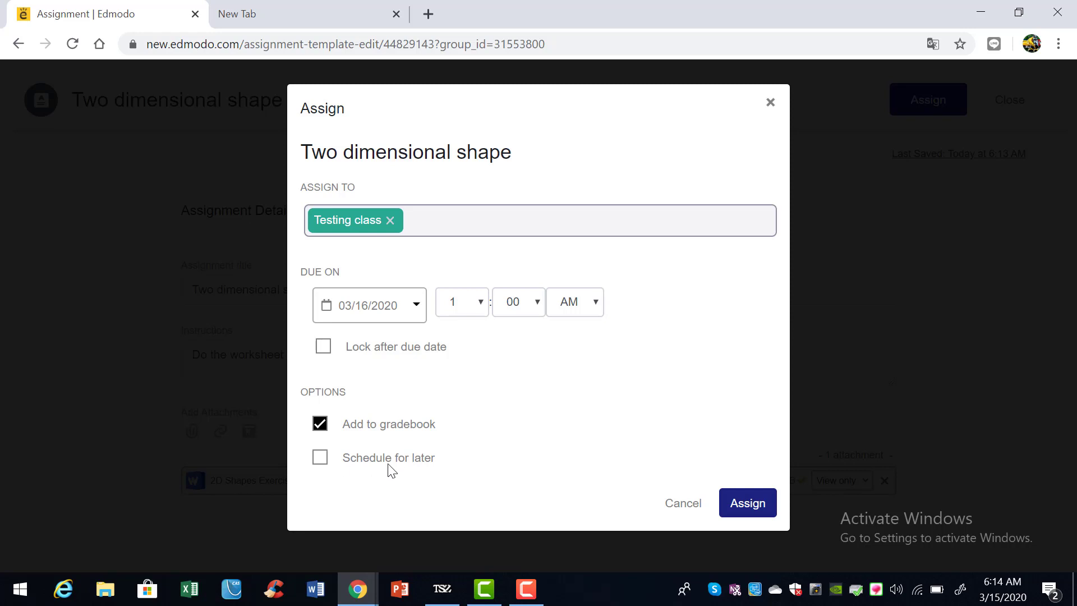
Schedule the assignment for delivery on 03/16/2020 at 8:00 AM.
{"action": "left_click", "coordinate": [321, 457]}
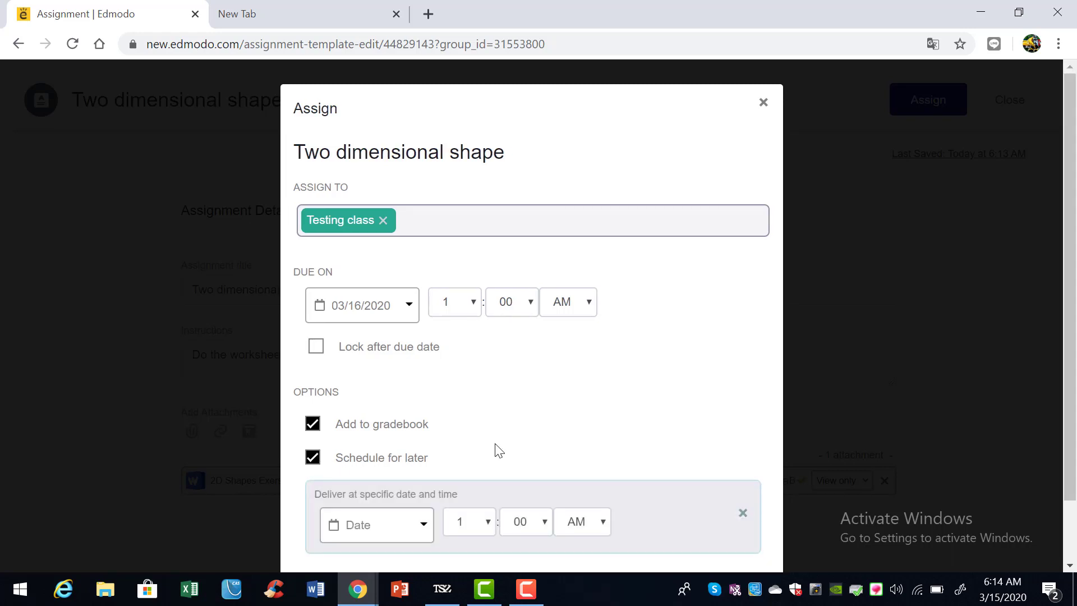
{"action": "scroll", "coordinate": [501, 451], "scroll_direction": "down", "scroll_amount": 1}
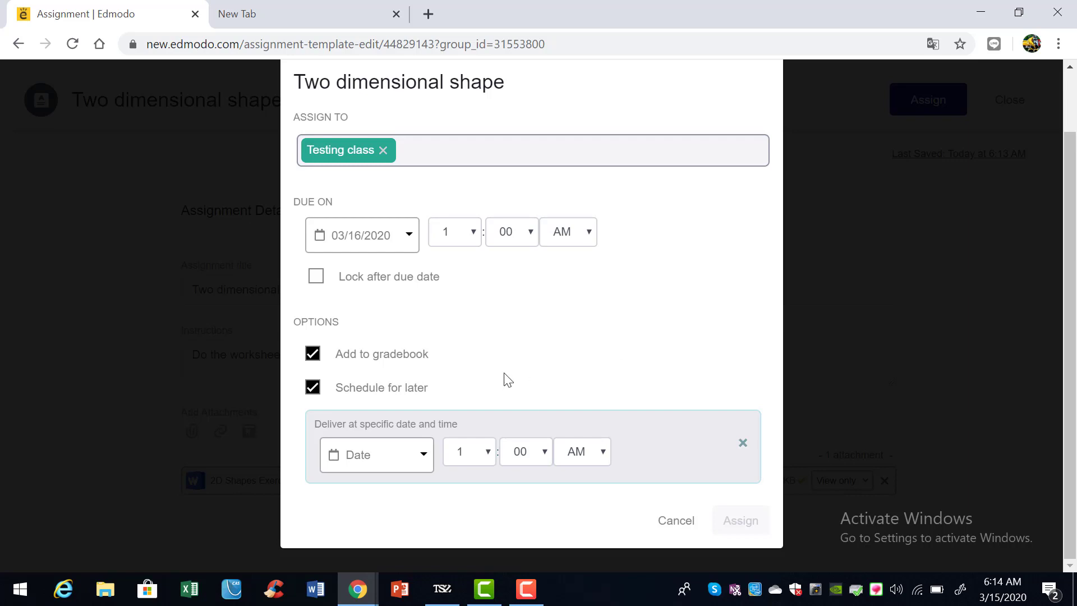
{"action": "left_click", "coordinate": [416, 456]}
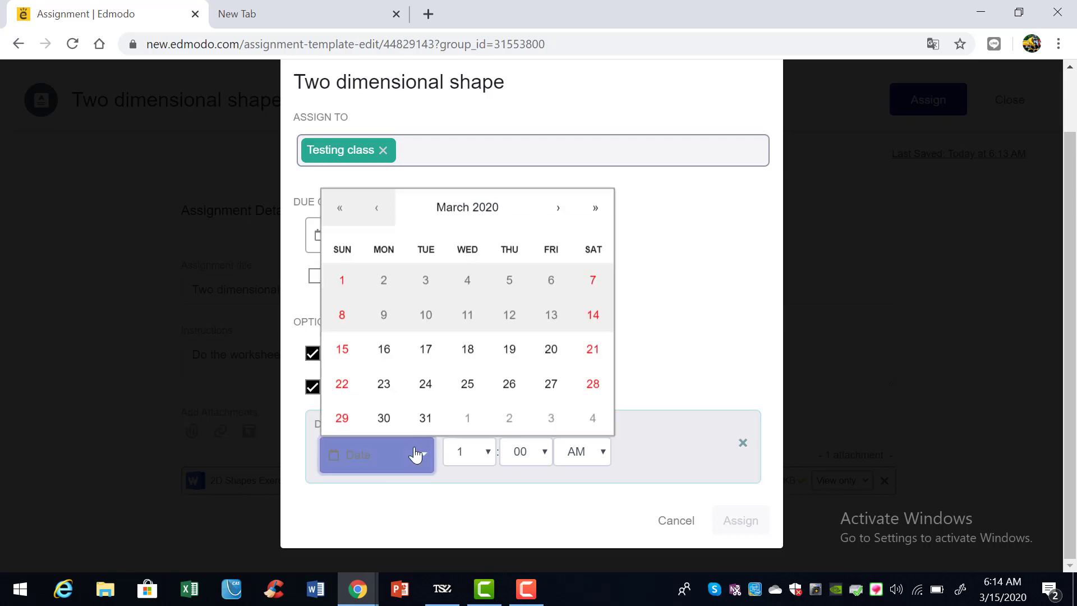
{"action": "left_click", "coordinate": [384, 349]}
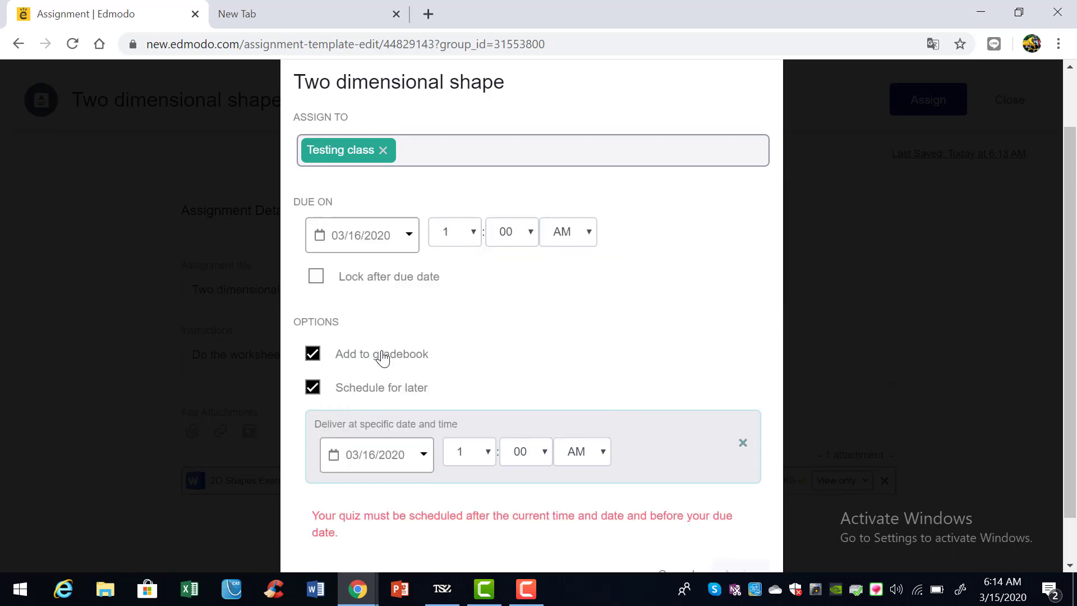
{"action": "left_click", "coordinate": [489, 453]}
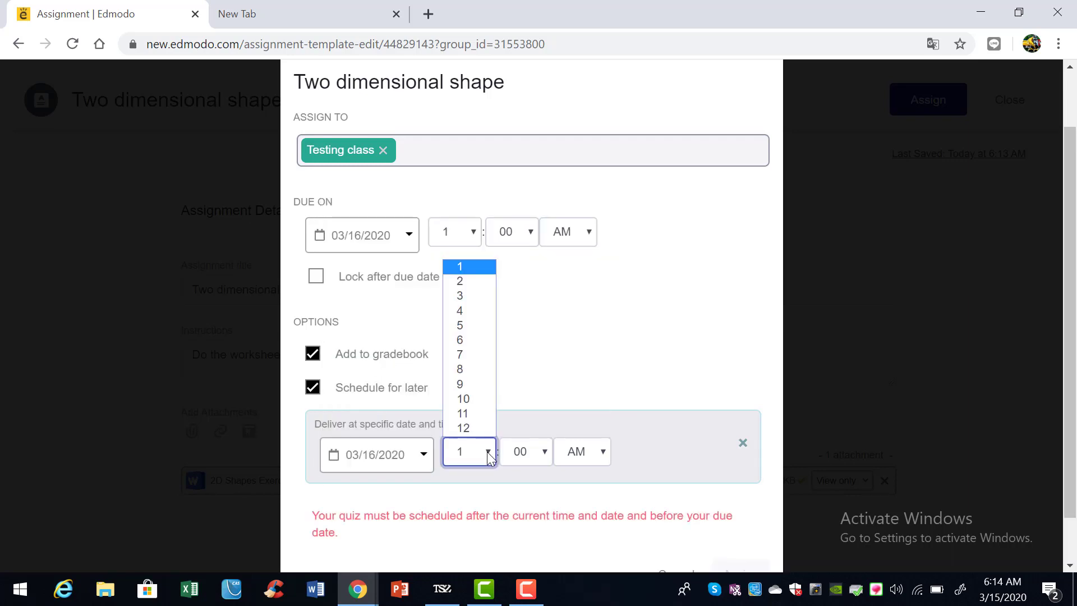
{"action": "left_click", "coordinate": [462, 369]}
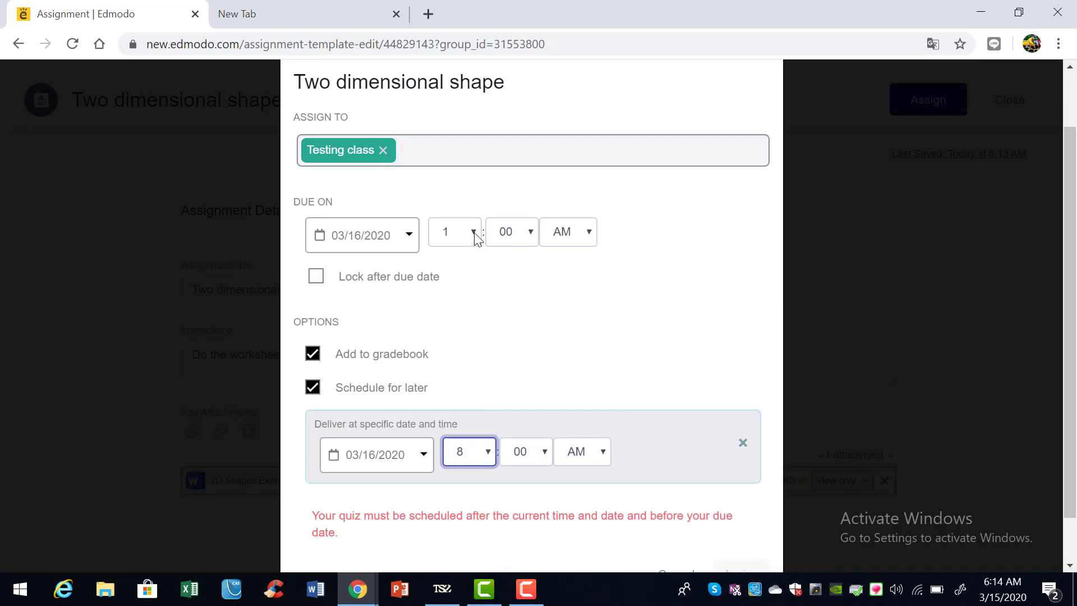
Set the due date to 03/17/2020 and assign the work immediately, without scheduled delivery.
{"action": "left_click", "coordinate": [402, 246]}
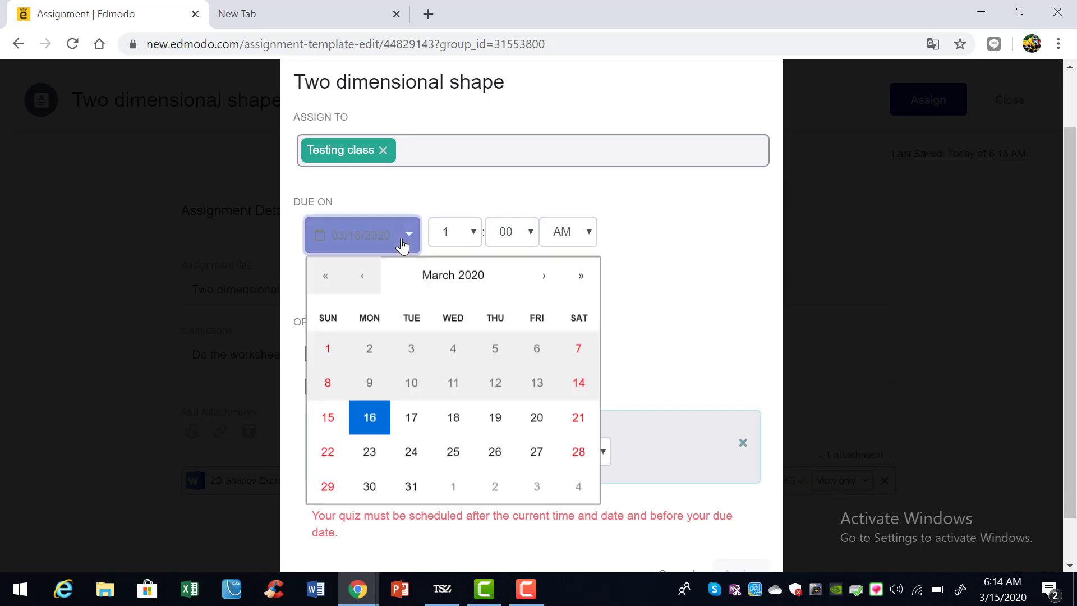
{"action": "left_click", "coordinate": [412, 416]}
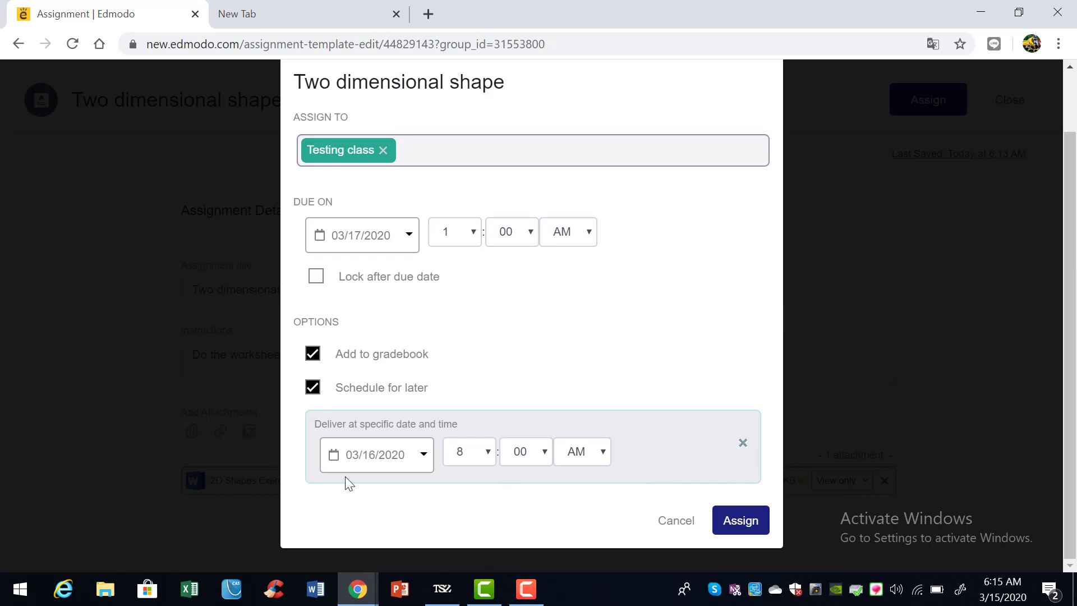
{"action": "left_click", "coordinate": [314, 388]}
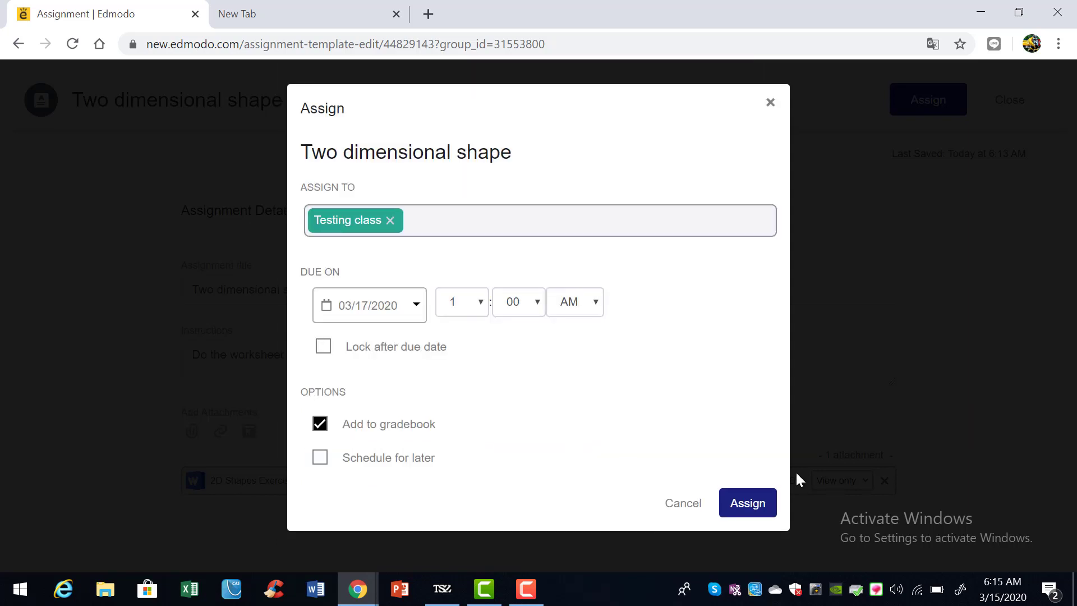
{"action": "left_click", "coordinate": [766, 502]}
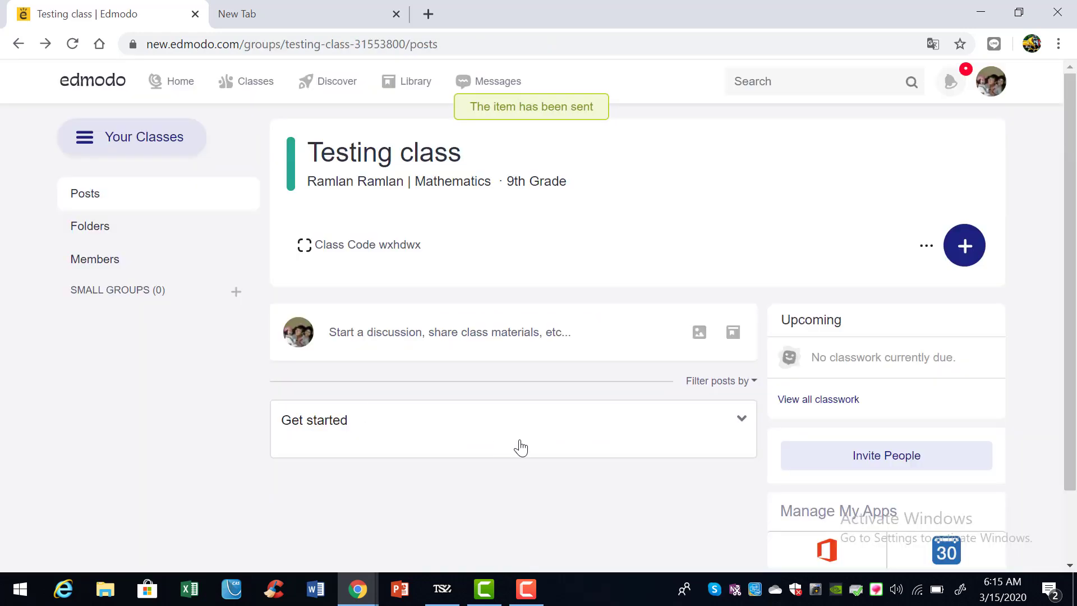
{"action": "scroll", "coordinate": [521, 448], "scroll_direction": "down", "scroll_amount": 2}
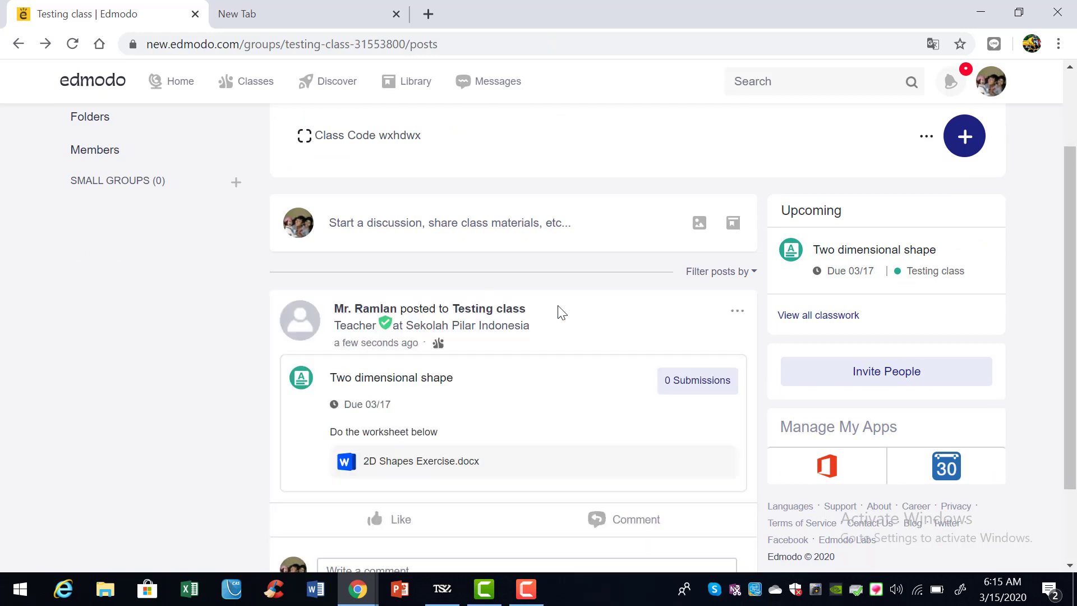
{"action": "scroll", "coordinate": [411, 410], "scroll_direction": "down", "scroll_amount": 2}
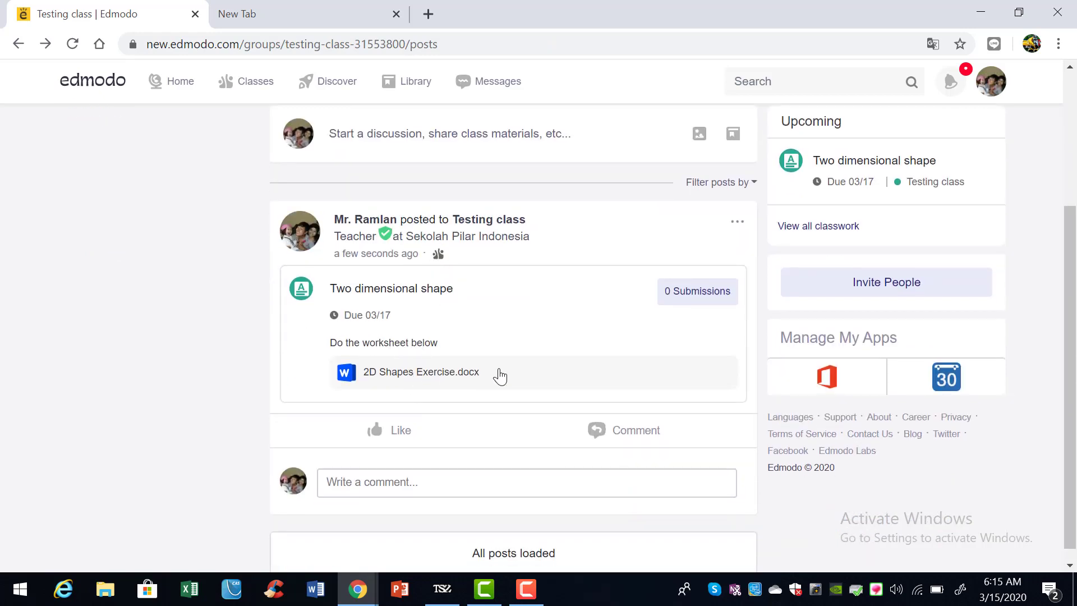
Switch to the student's browser window, reload the Testing class page, and open the Two dimensional shape assignment.
{"action": "left_click", "coordinate": [358, 589]}
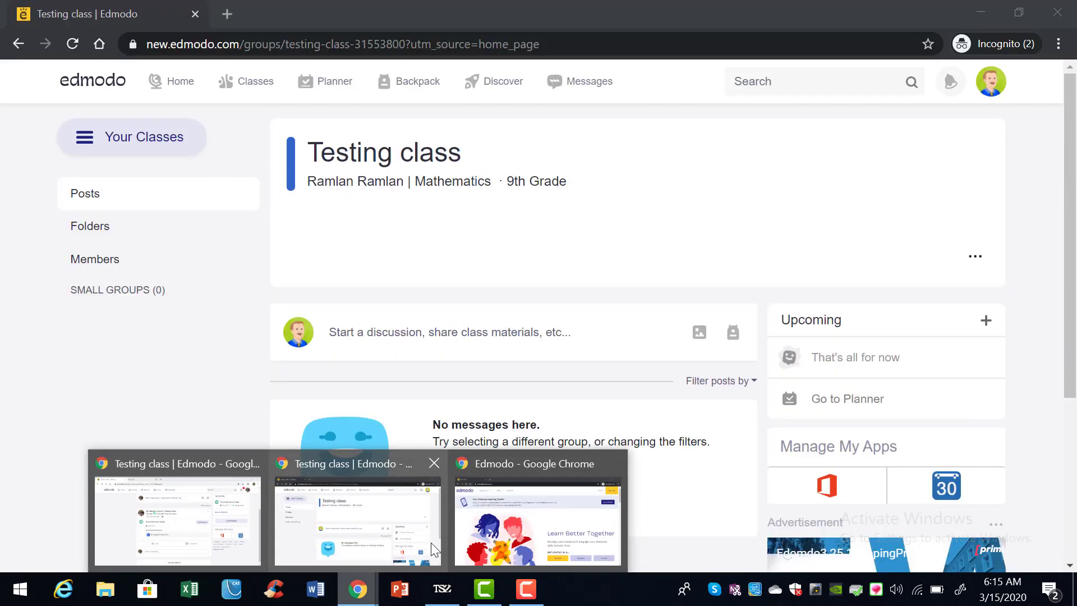
{"action": "left_click", "coordinate": [431, 543]}
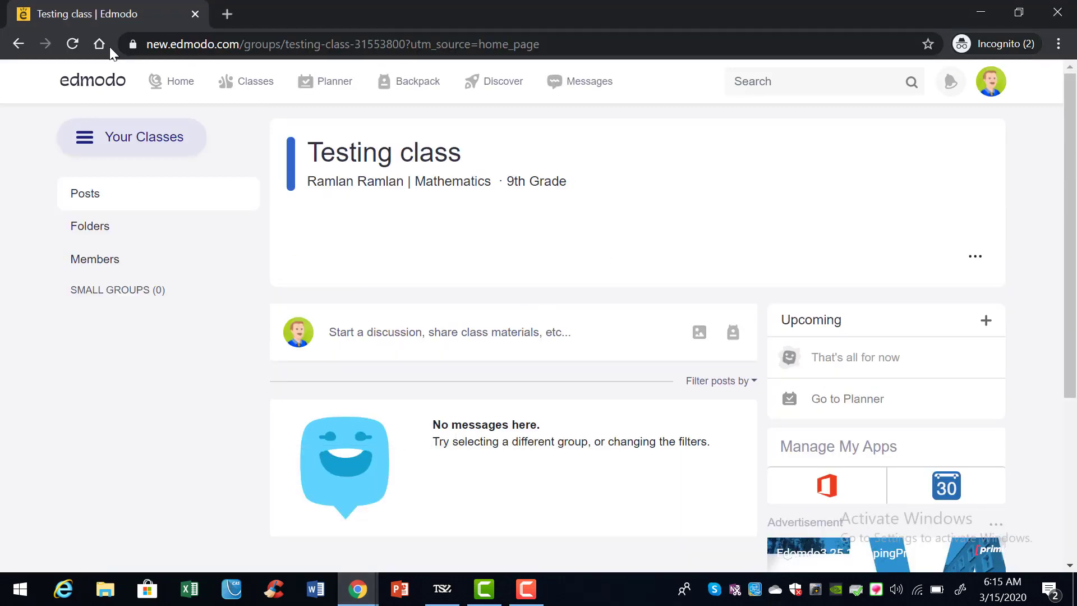
{"action": "left_click", "coordinate": [80, 45]}
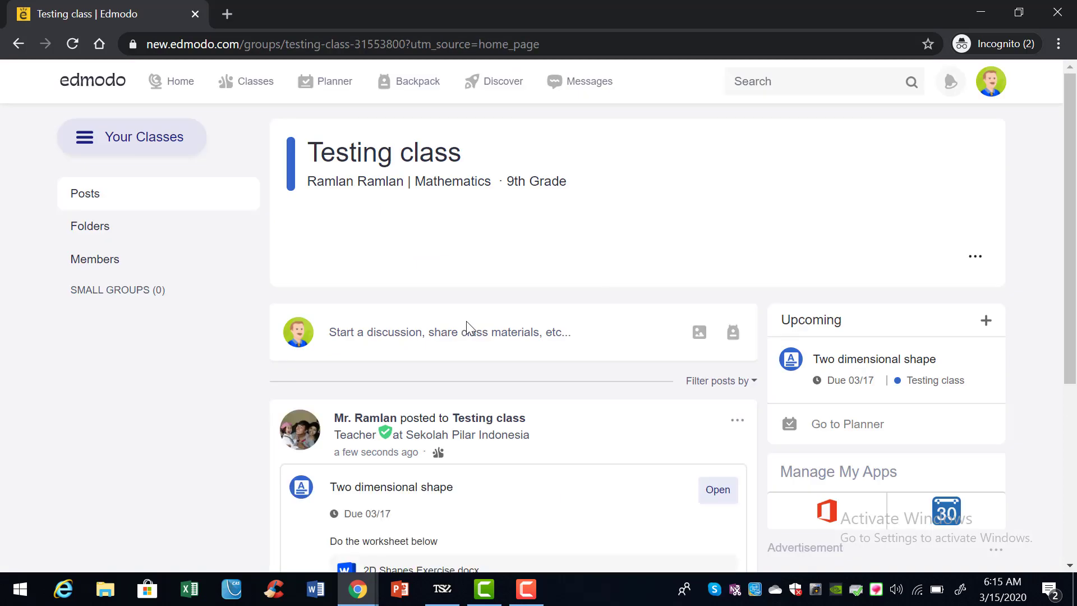
{"action": "scroll", "coordinate": [466, 327], "scroll_direction": "down", "scroll_amount": 1}
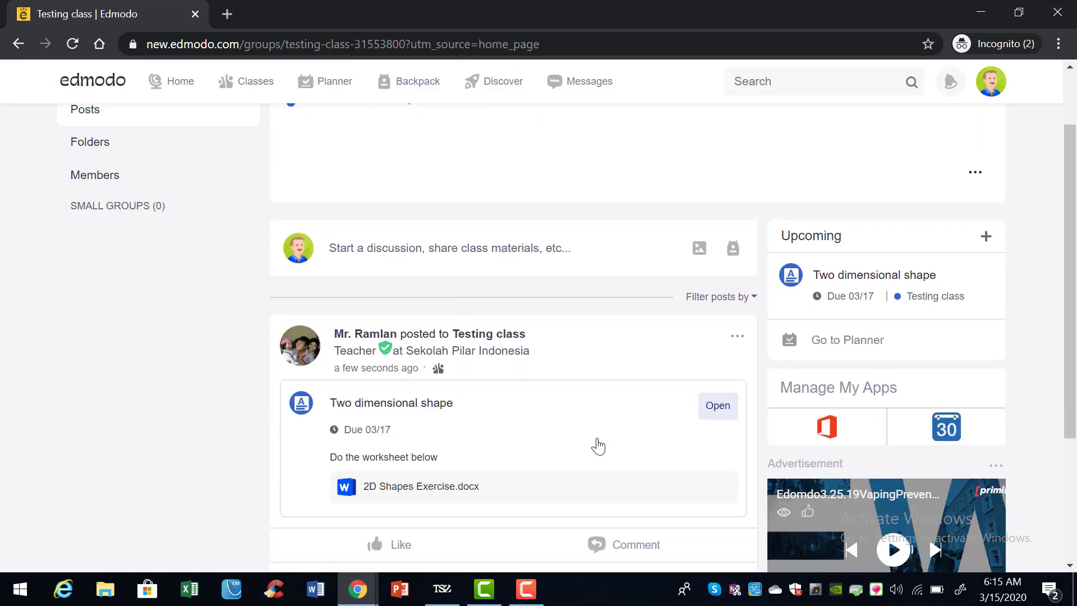
{"action": "scroll", "coordinate": [598, 446], "scroll_direction": "down", "scroll_amount": 1}
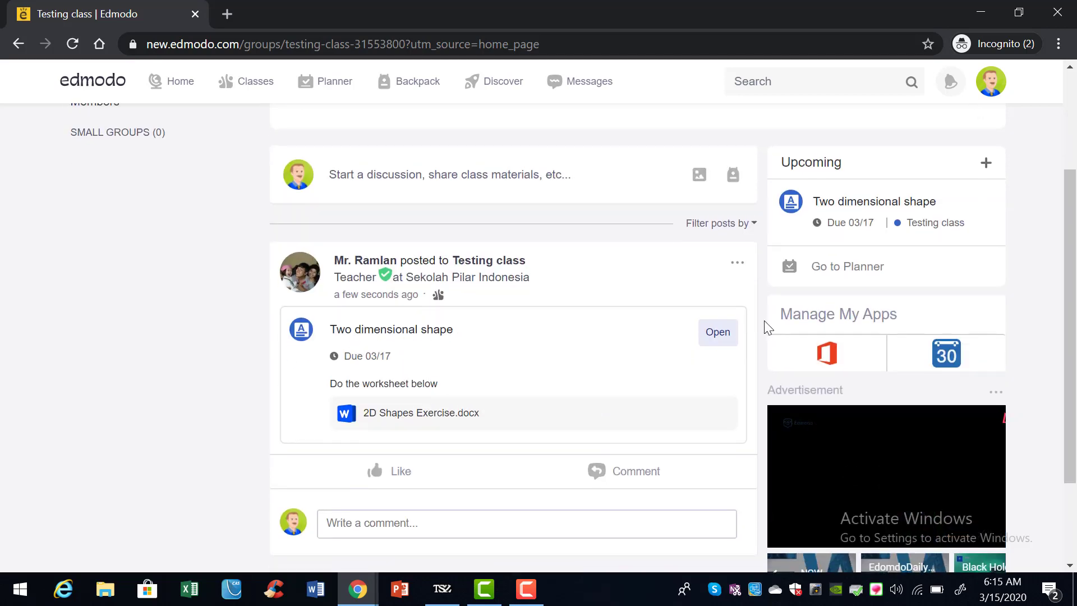
{"action": "left_click", "coordinate": [729, 334]}
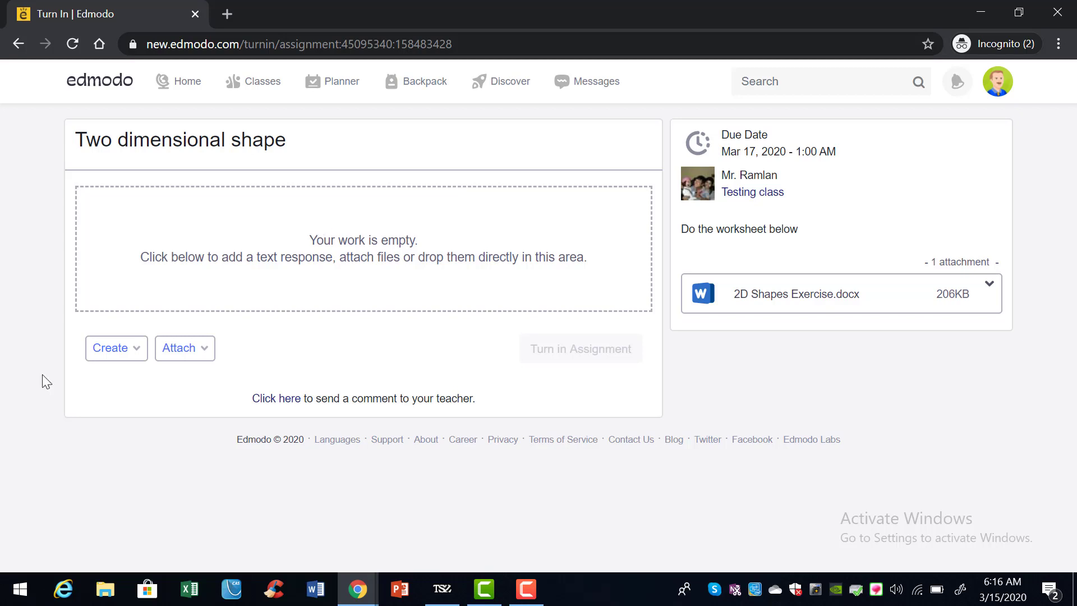
Create a Word document response containing a greeting to the teacher by name followed by "how are you?", and close it.
{"action": "left_click", "coordinate": [138, 348]}
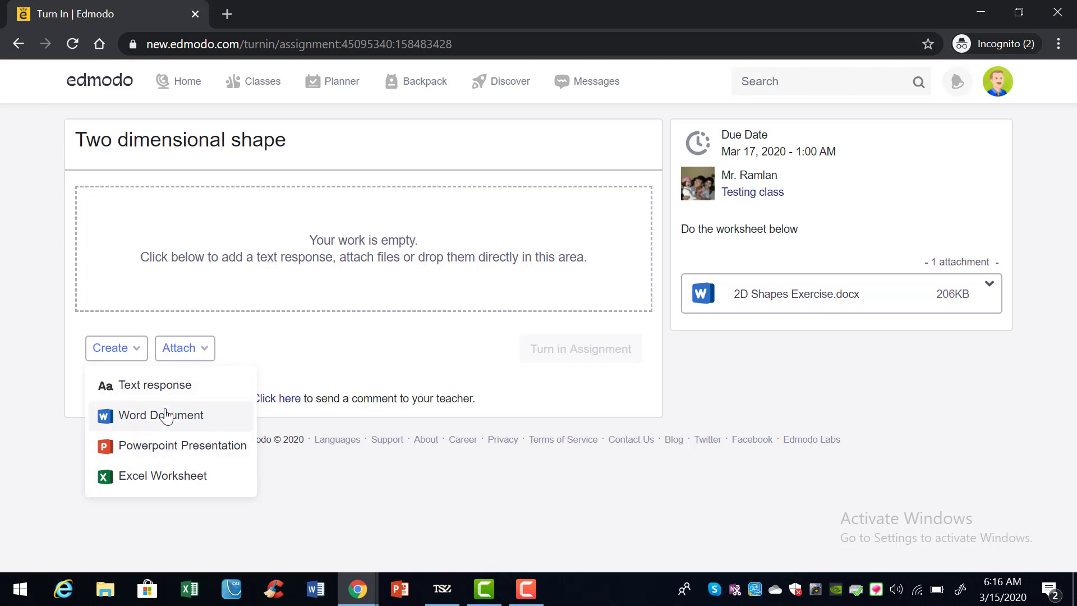
{"action": "left_click", "coordinate": [166, 415]}
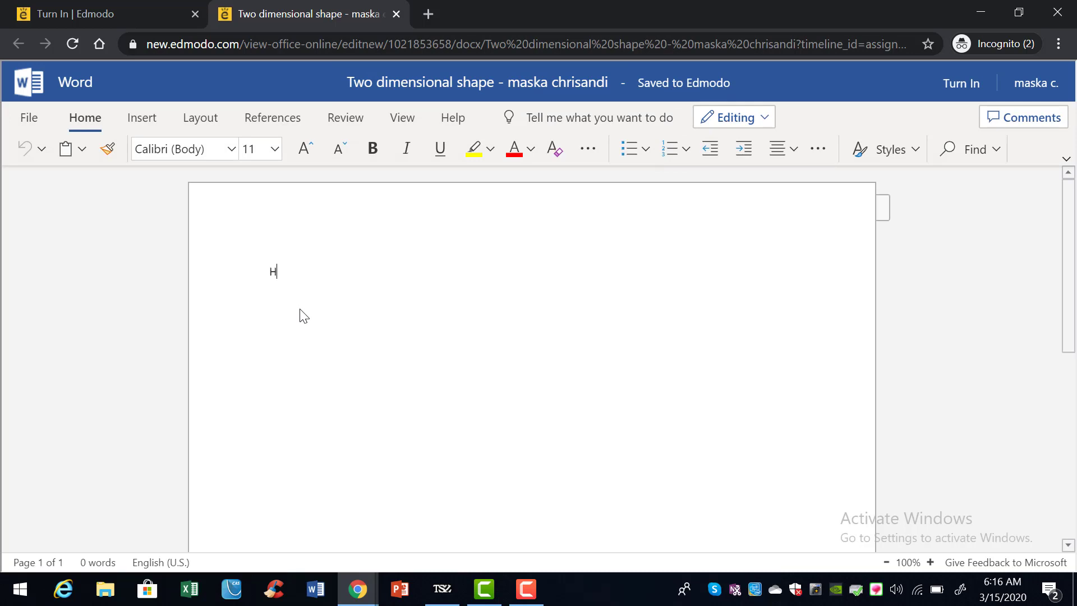
{"action": "type", "text": "ai pak ran"}
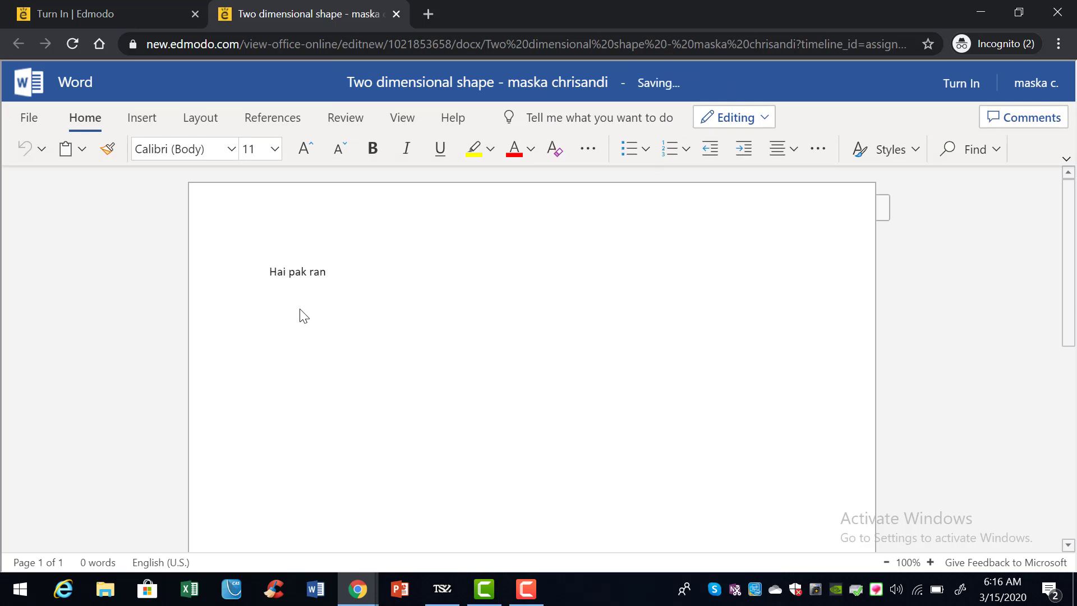
{"action": "type", "text": "ramlan"}
{"action": "key", "text": "BackSpace"}
{"action": "type", "text": "mlan, how are you?"}
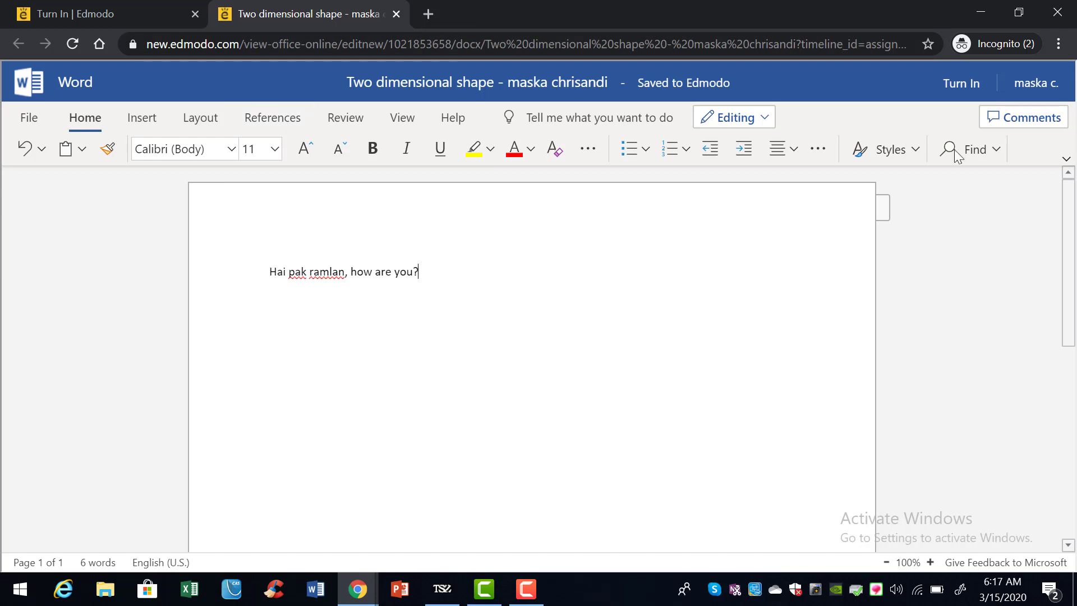
{"action": "left_click", "coordinate": [397, 15]}
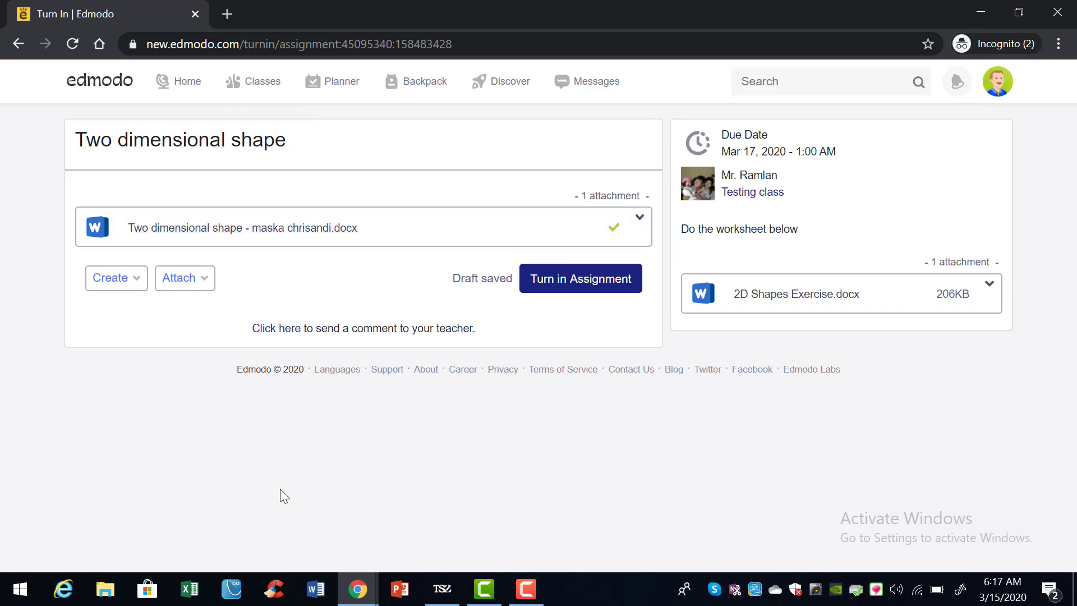
Reopen the attached Word response to examine its turn-in option, and return to the assignment's turn-in page.
{"action": "left_click", "coordinate": [212, 228]}
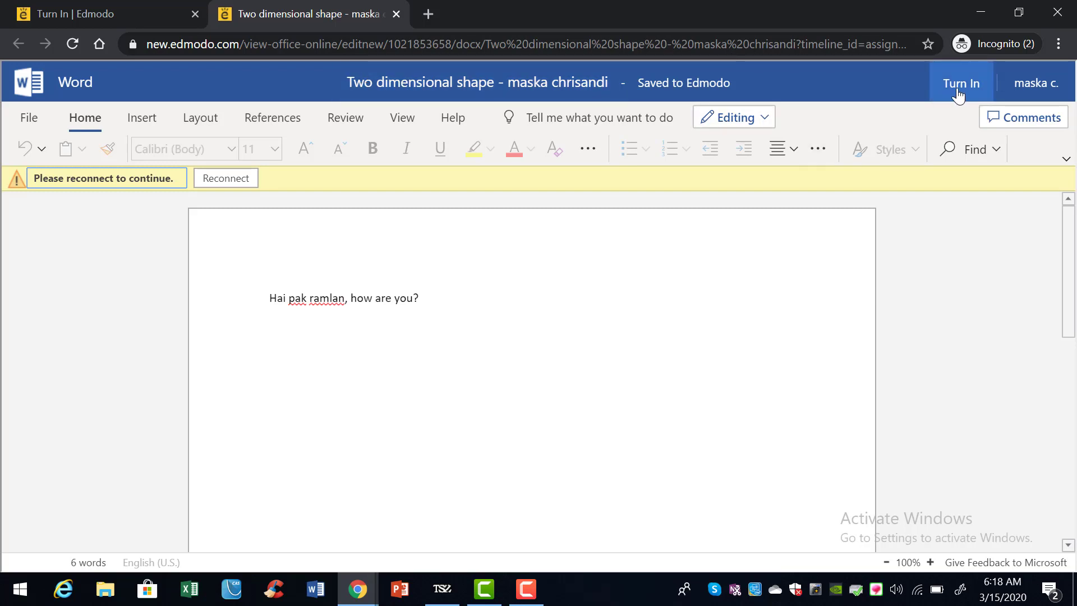
{"action": "left_click", "coordinate": [86, 17]}
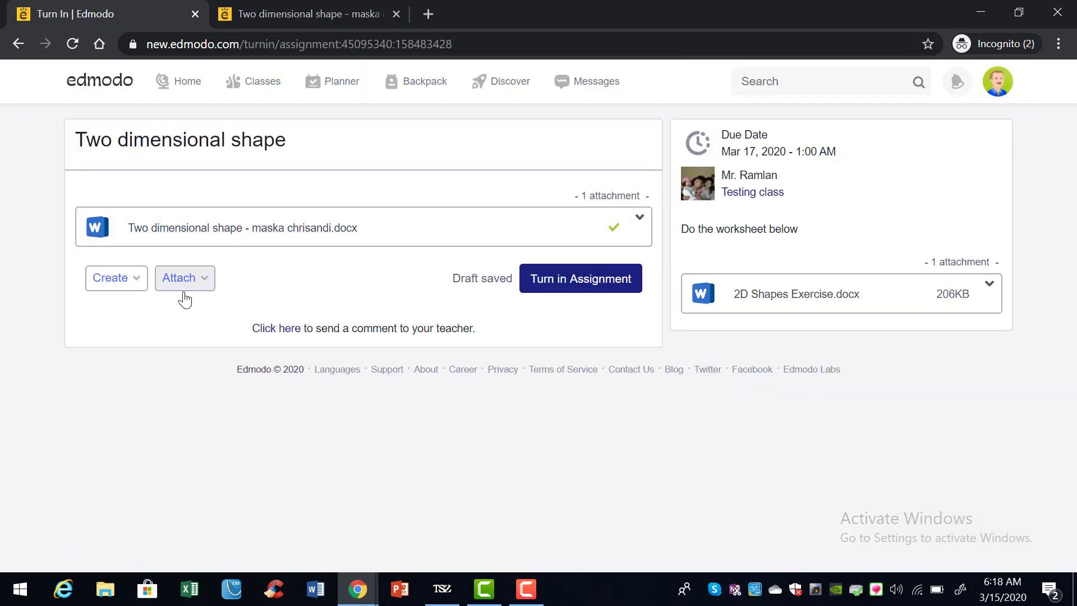
Turn in the Two dimensional shape assignment with its Word response, and switch to the teacher's browser window.
{"action": "left_click", "coordinate": [591, 283]}
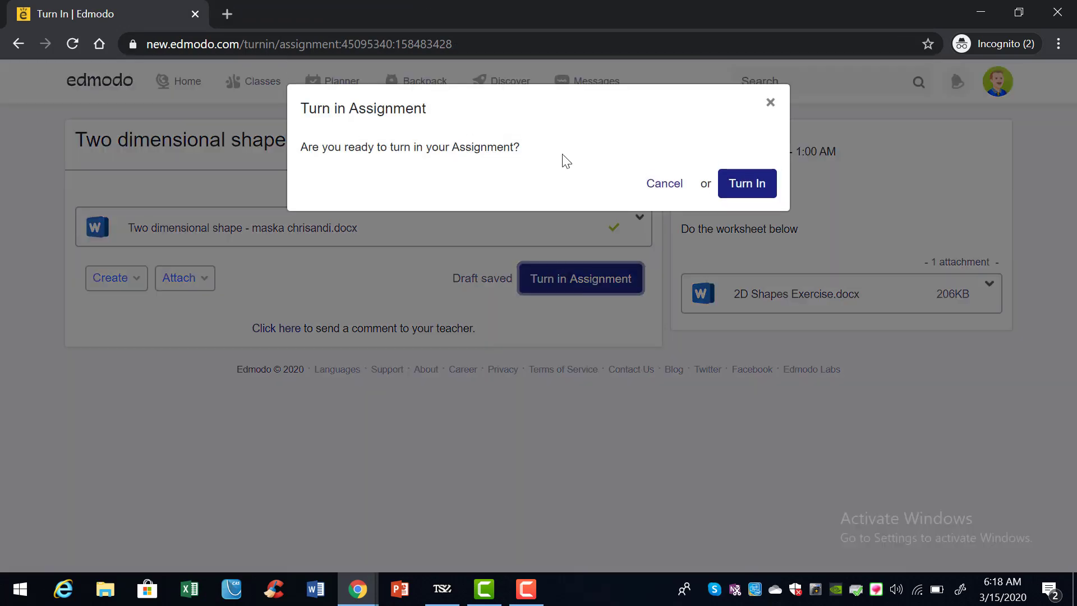
{"action": "left_click", "coordinate": [736, 194]}
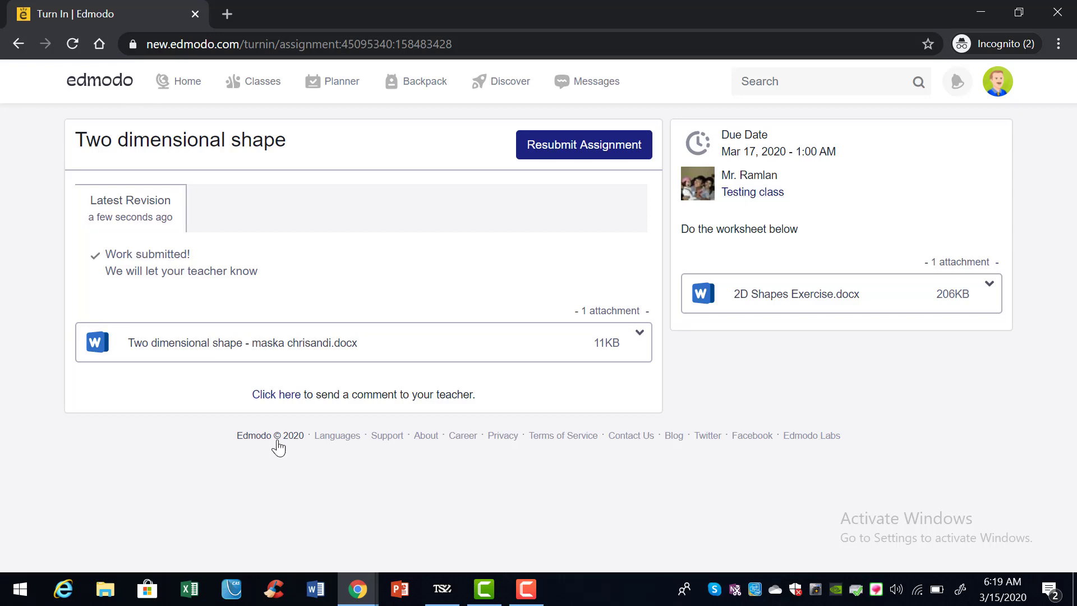
{"action": "left_click", "coordinate": [372, 602]}
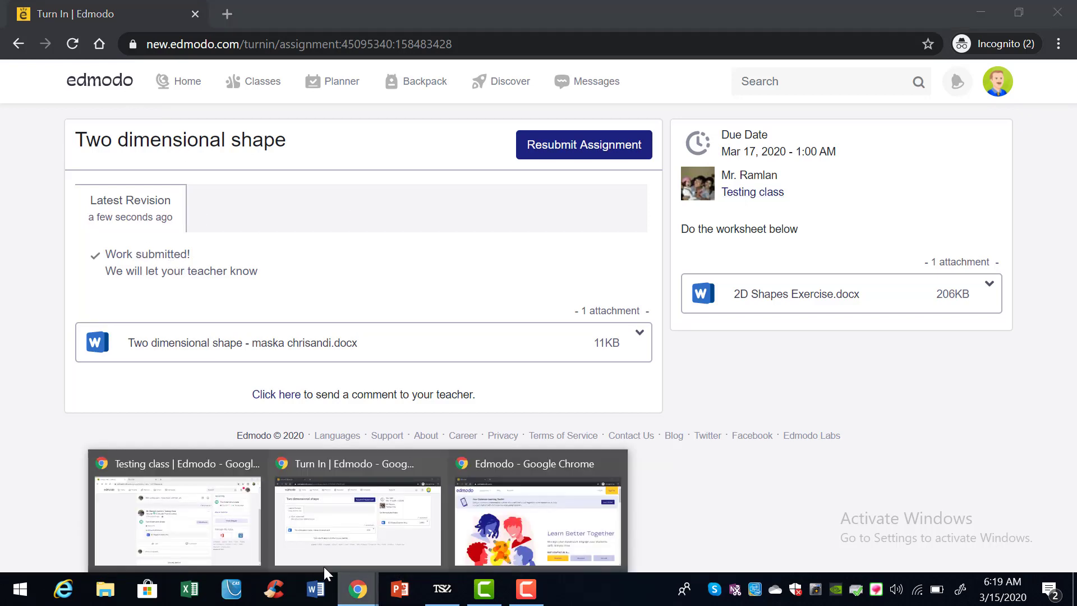
{"action": "left_click", "coordinate": [188, 505]}
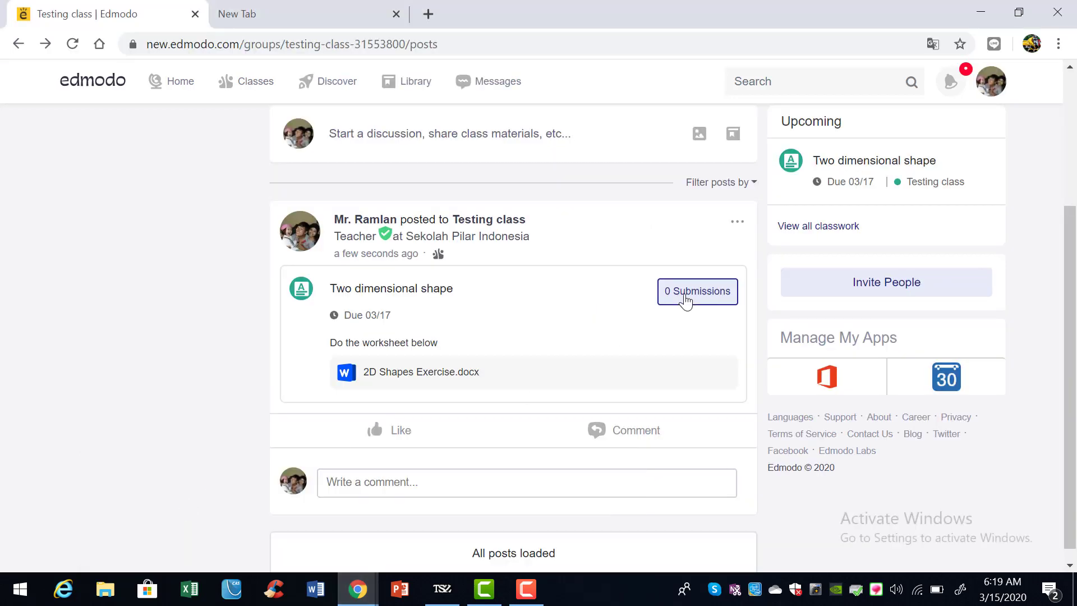
Open the submissions for the Two dimensional shape assignment and view the student's attached Word response.
{"action": "left_click", "coordinate": [687, 292]}
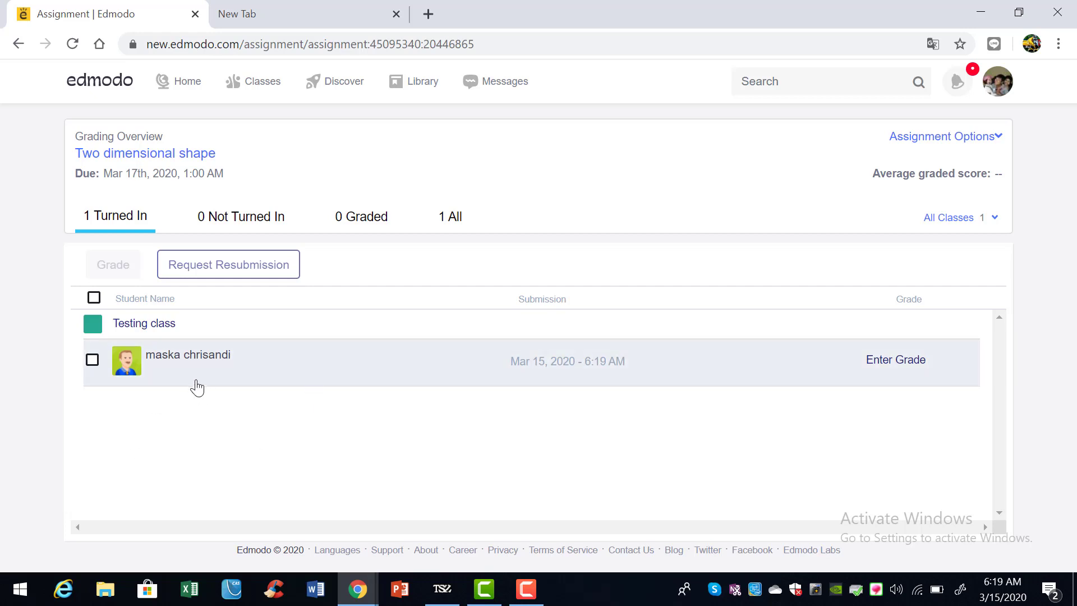
{"action": "left_click", "coordinate": [207, 364]}
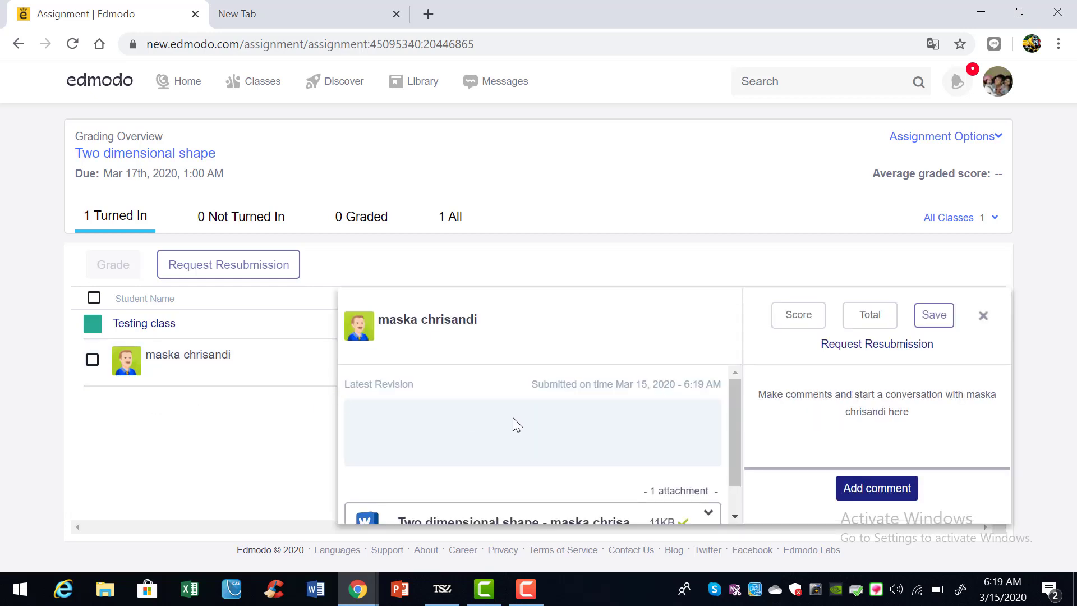
{"action": "scroll", "coordinate": [513, 426], "scroll_direction": "down", "scroll_amount": 1}
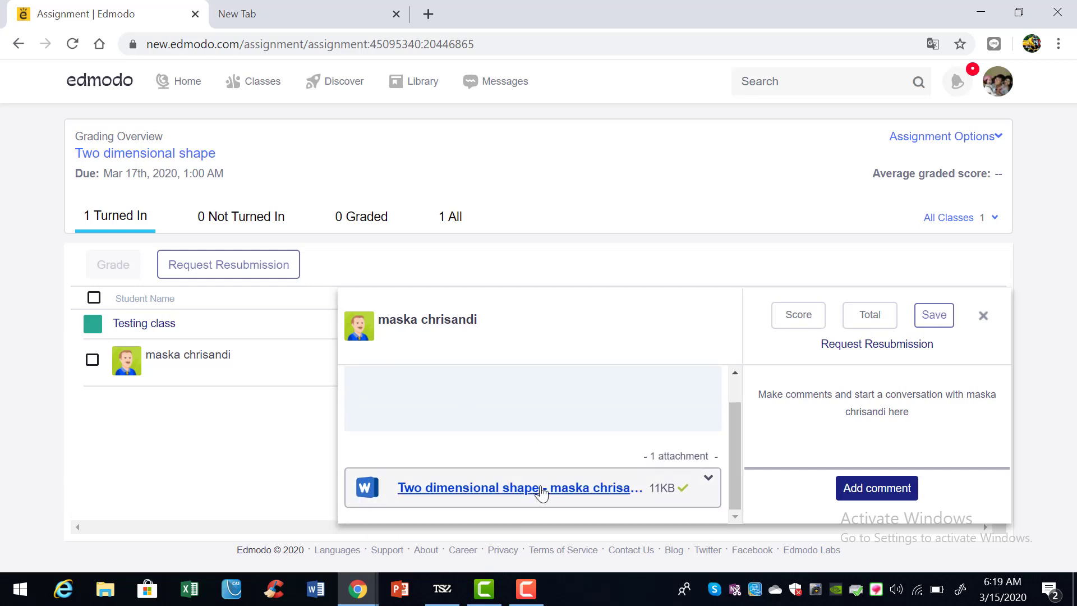
{"action": "left_click", "coordinate": [542, 495]}
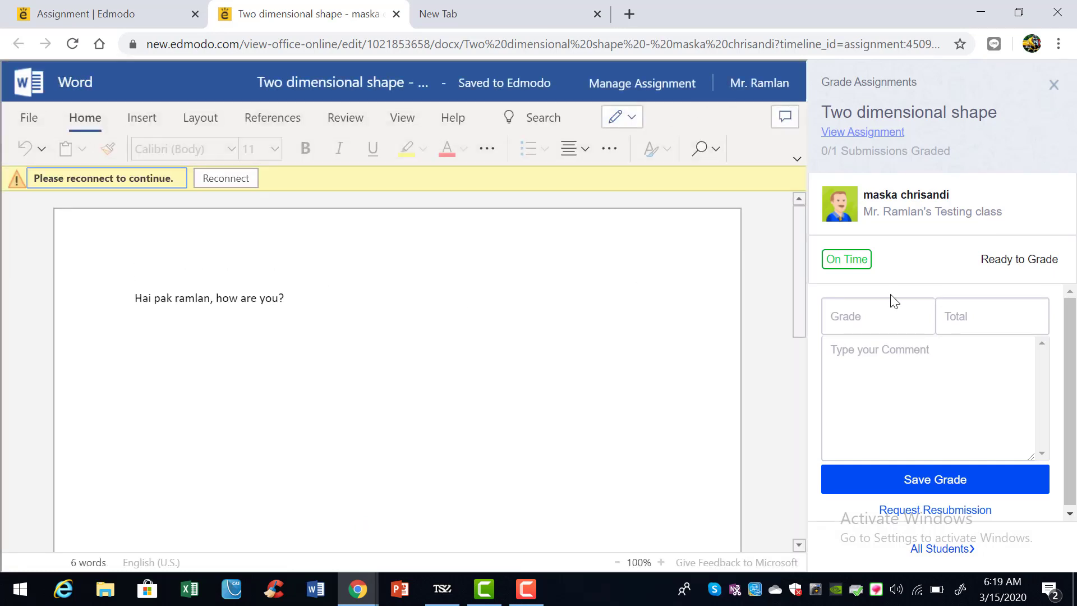
Enter a grade of 80 out of a total of 100 for the student's response.
{"action": "left_click", "coordinate": [908, 324]}
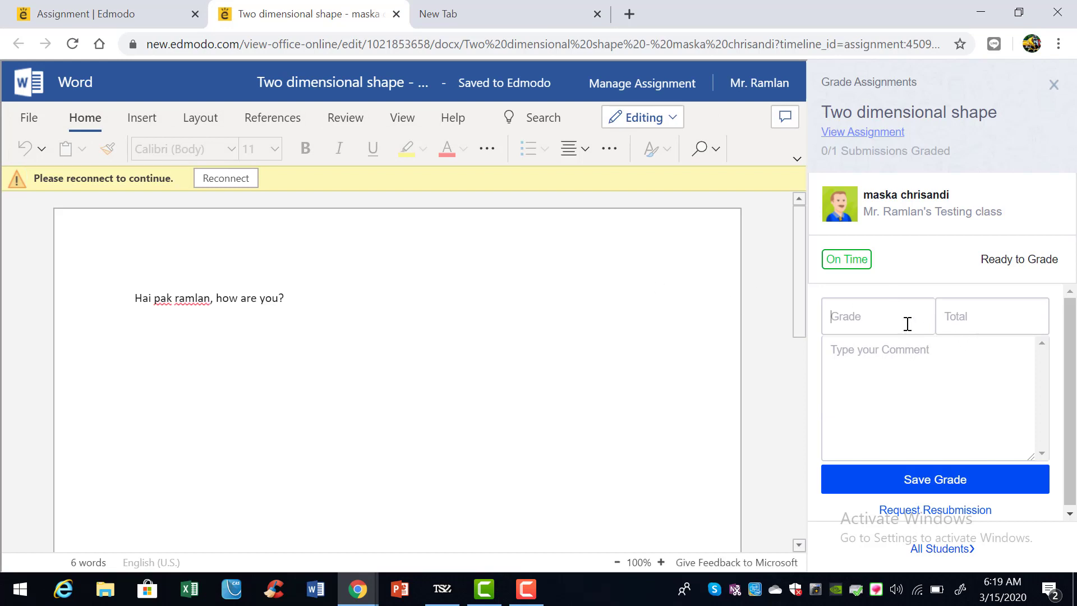
{"action": "type", "text": "80"}
{"action": "type", "text": "100"}
{"action": "scroll", "coordinate": [908, 445], "scroll_direction": "down", "scroll_amount": 1}
{"action": "scroll", "coordinate": [909, 446], "scroll_direction": "up", "scroll_amount": 1}
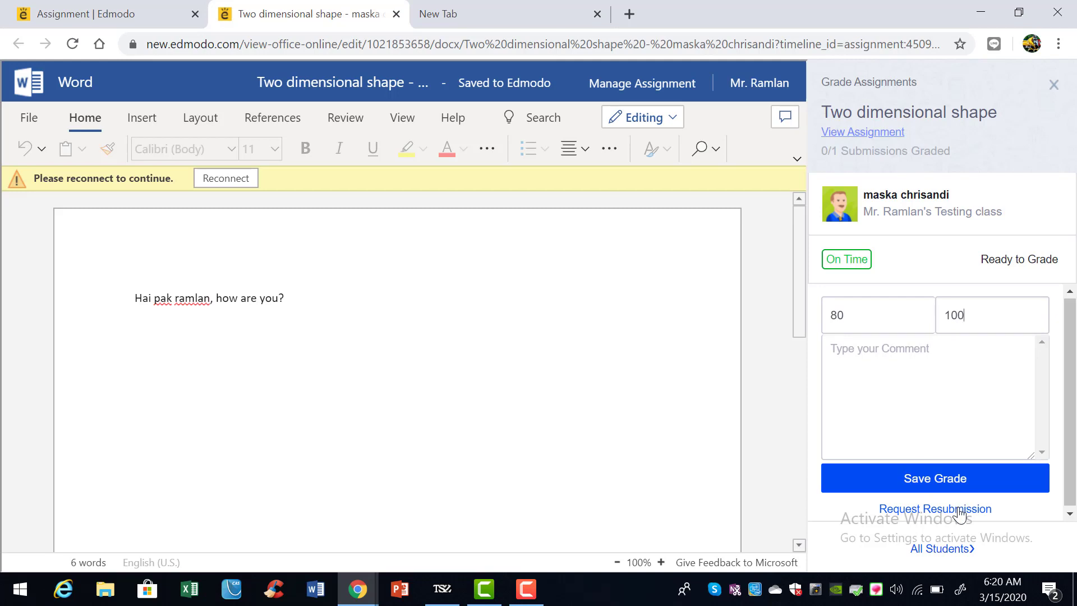
From the grading overview, request a resubmission from the student with the instruction "you must create paragraph instead of poster".
{"action": "left_click", "coordinate": [143, 16]}
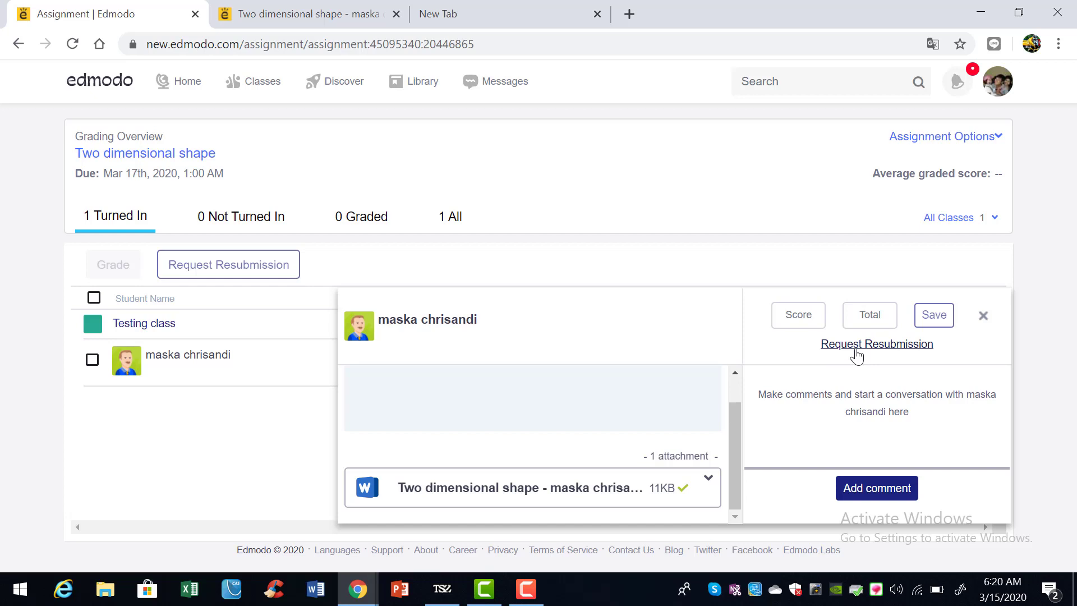
{"action": "left_click", "coordinate": [856, 344]}
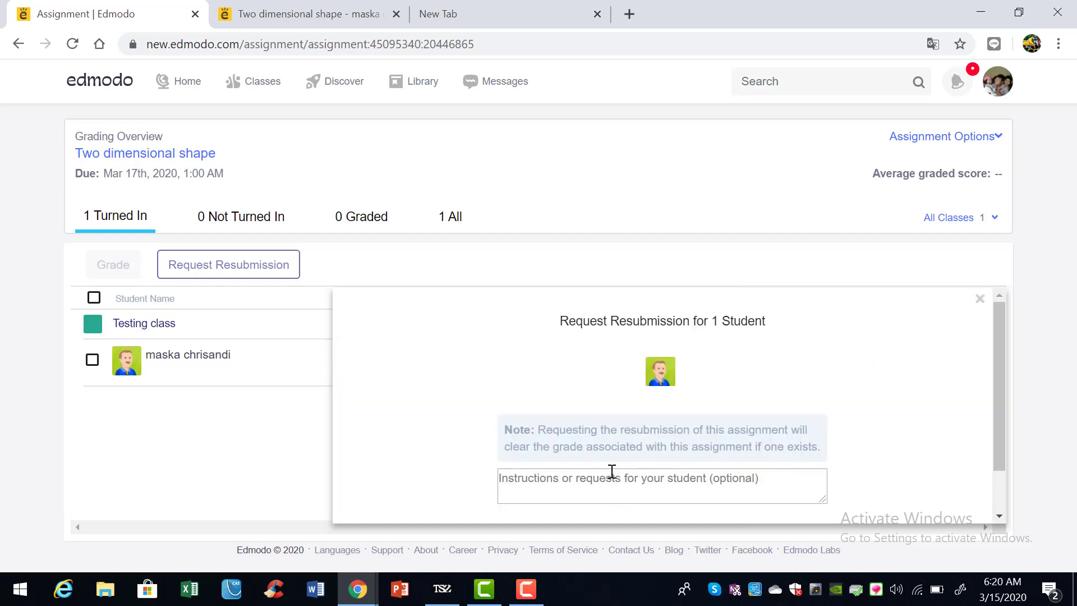
{"action": "left_click", "coordinate": [609, 476]}
{"action": "type", "text": "you must create paragraph instead of poster"}
{"action": "scroll", "coordinate": [783, 446], "scroll_direction": "down", "scroll_amount": 1}
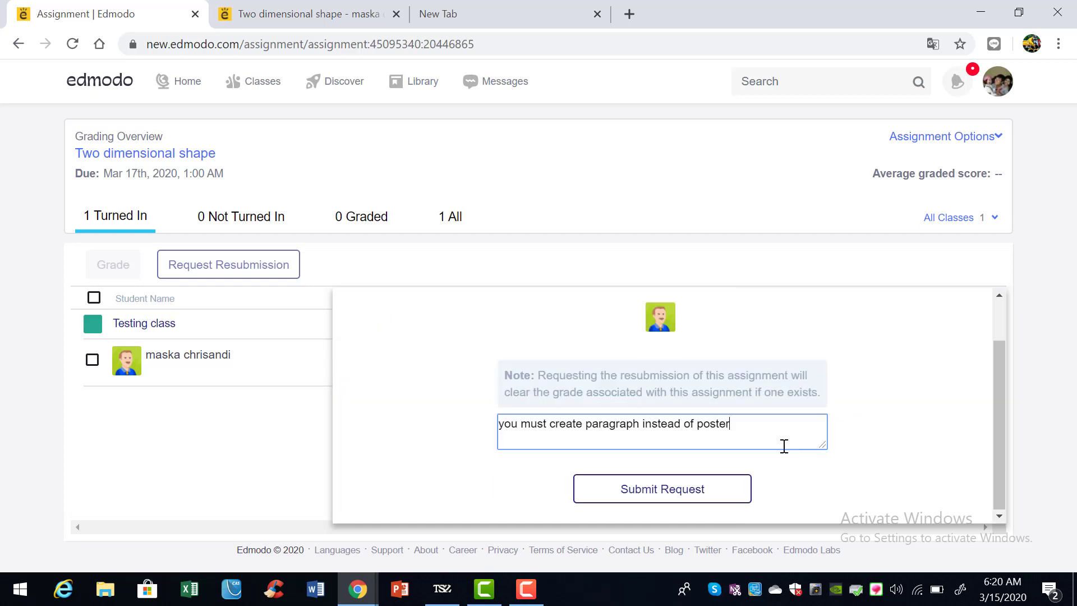
{"action": "scroll", "coordinate": [784, 447], "scroll_direction": "up", "scroll_amount": 1}
{"action": "scroll", "coordinate": [784, 446], "scroll_direction": "down", "scroll_amount": 1}
{"action": "left_click", "coordinate": [685, 487]}
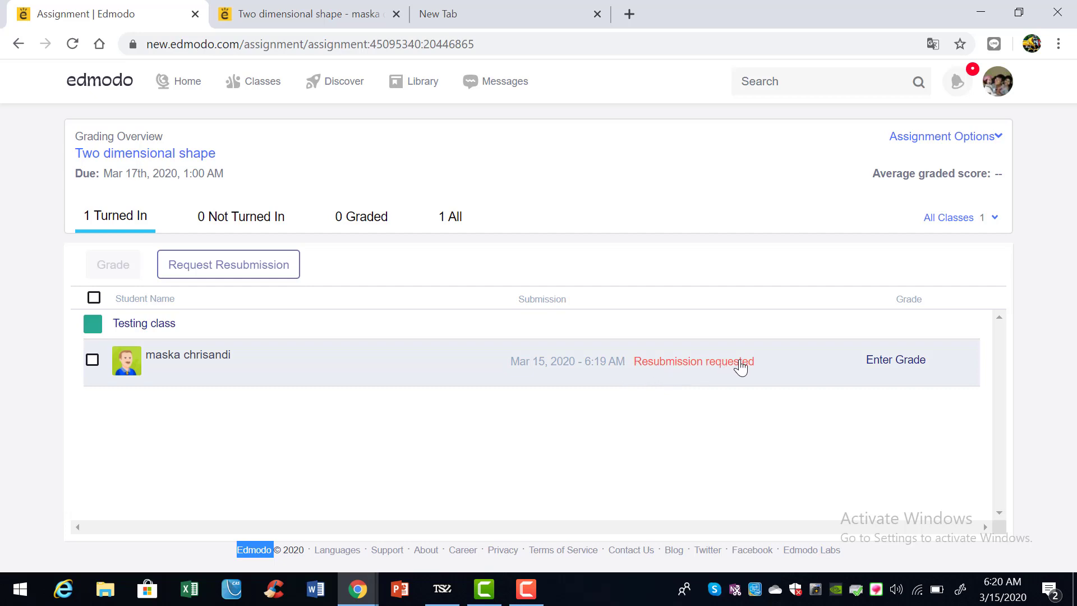
Save the entered grade on the Word response page and reload the assignment's grading overview.
{"action": "left_click", "coordinate": [324, 17]}
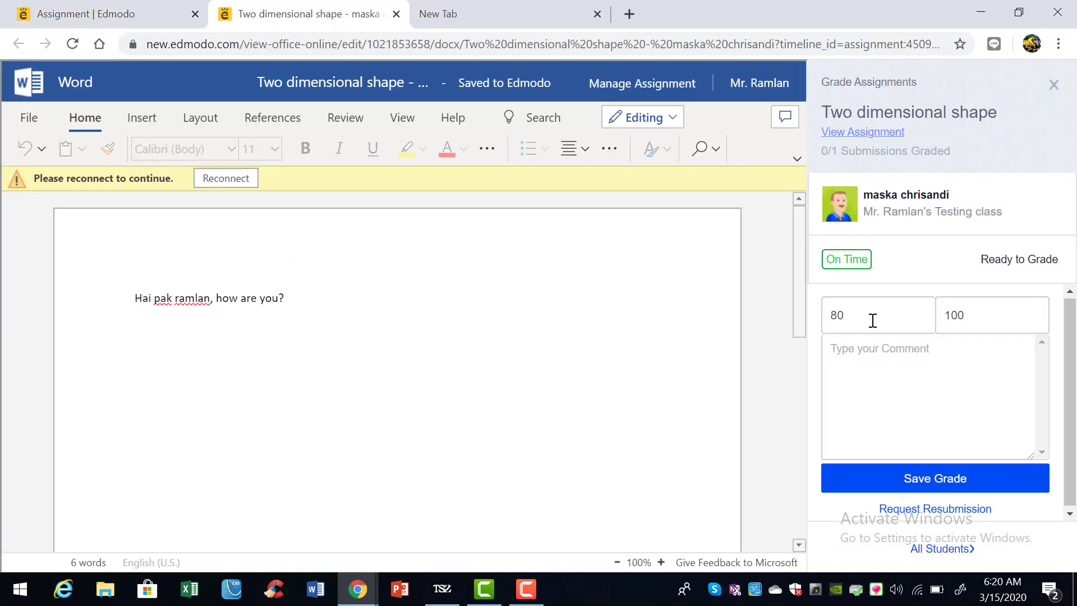
{"action": "left_click", "coordinate": [948, 481]}
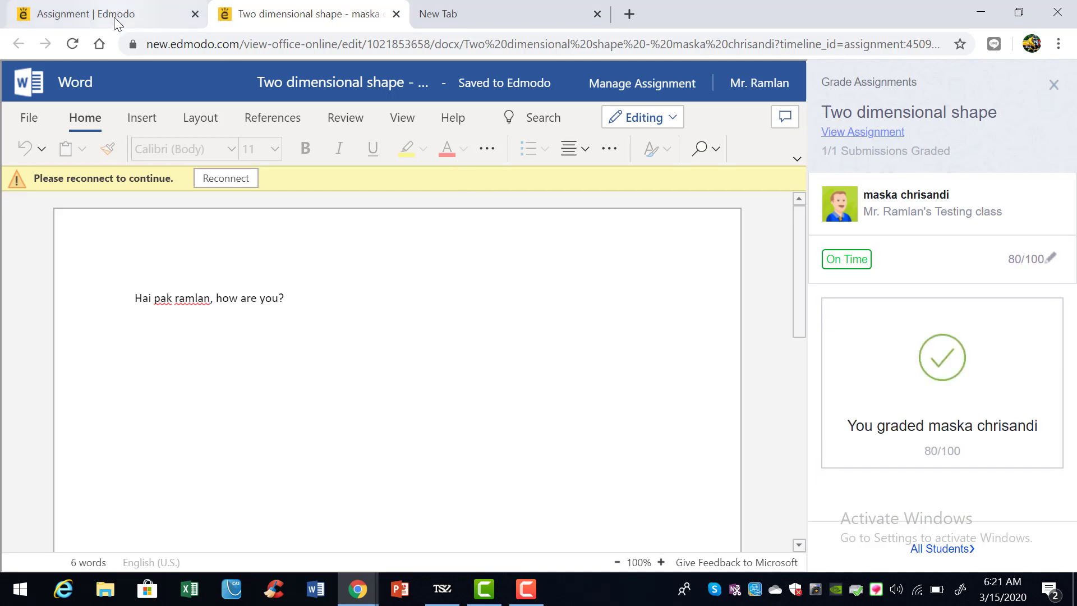
{"action": "left_click", "coordinate": [160, 15]}
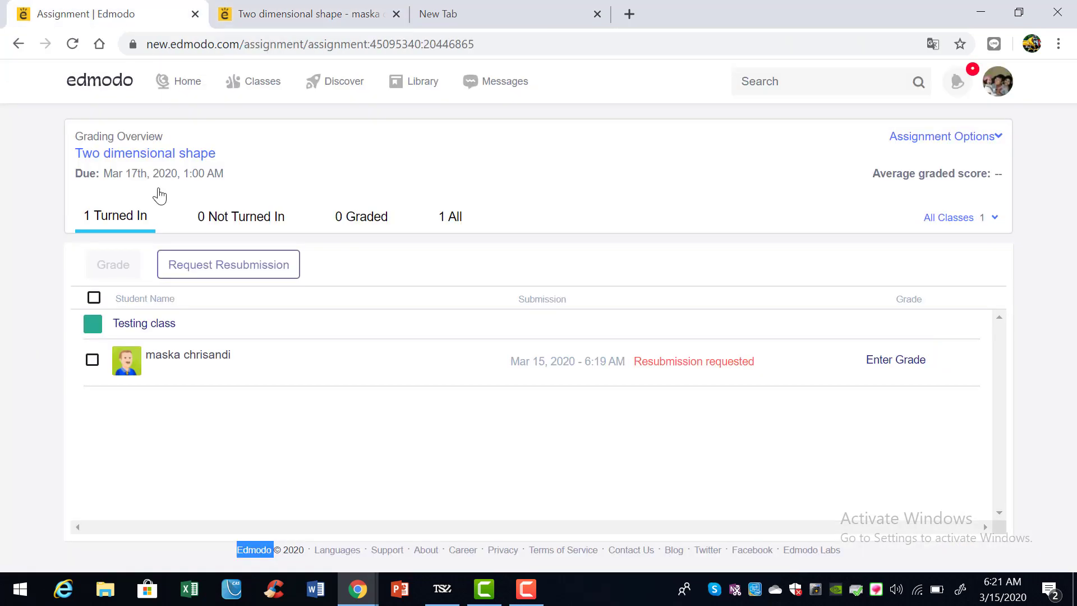
{"action": "left_click", "coordinate": [73, 45]}
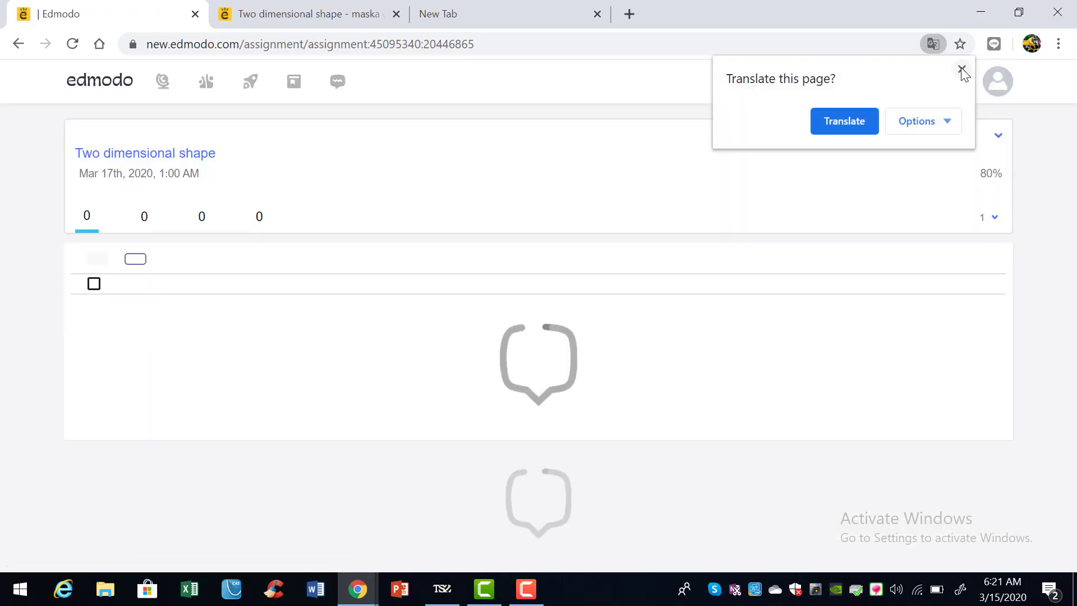
{"action": "left_click", "coordinate": [961, 68]}
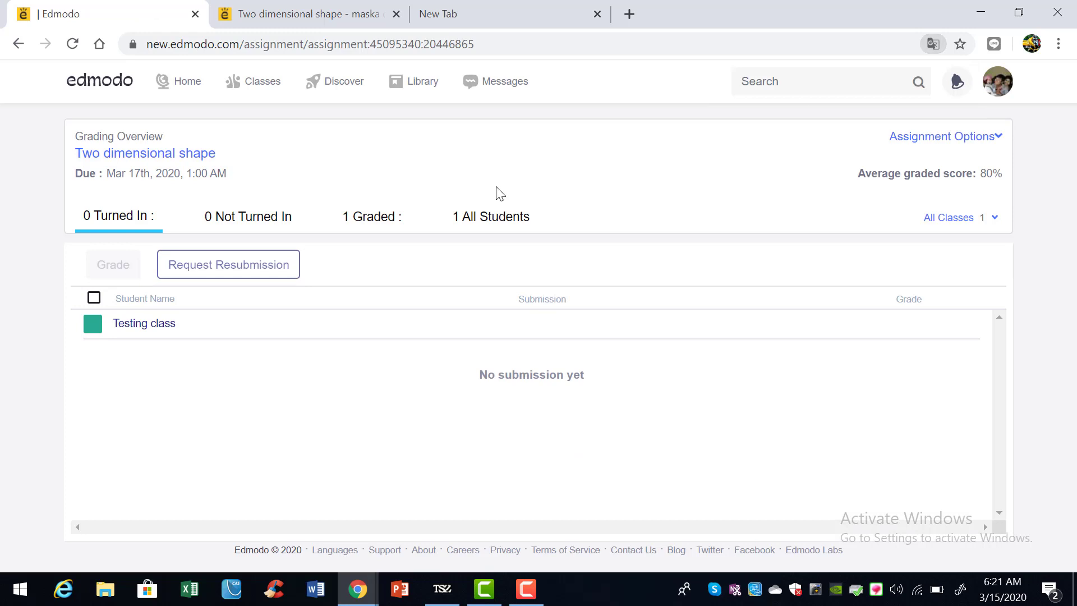
Change the student's score to 85 in the list of graded submissions and save it.
{"action": "left_click", "coordinate": [378, 223]}
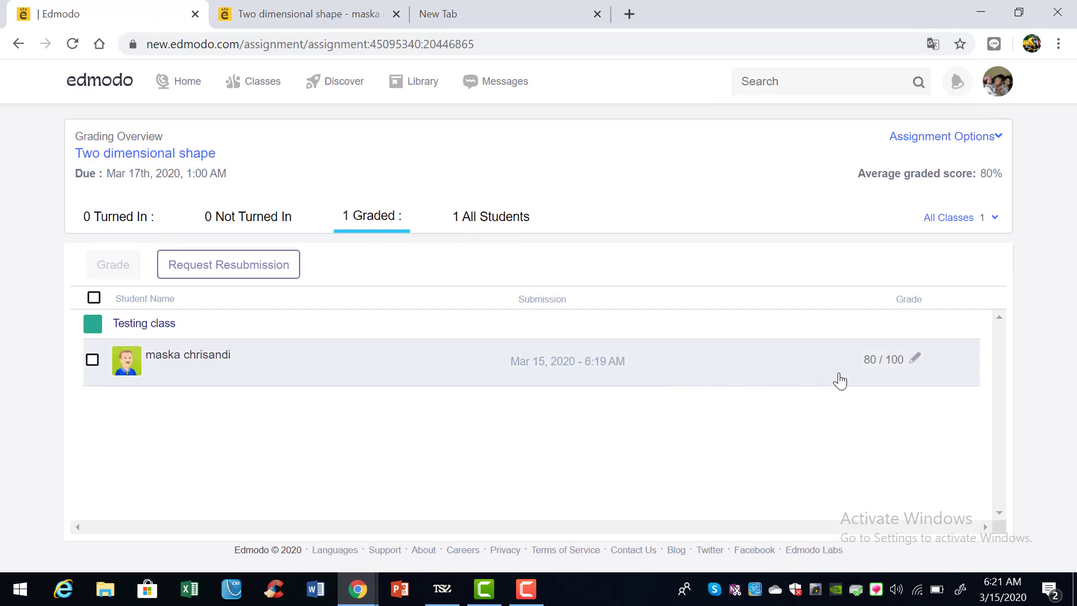
{"action": "left_click", "coordinate": [915, 362]}
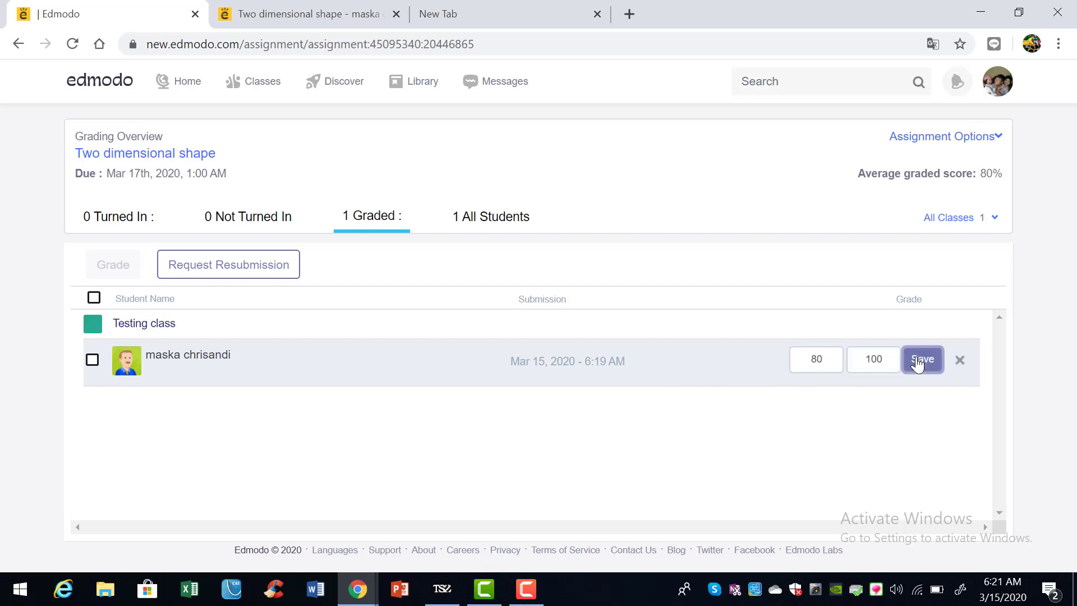
{"action": "left_click", "coordinate": [825, 365]}
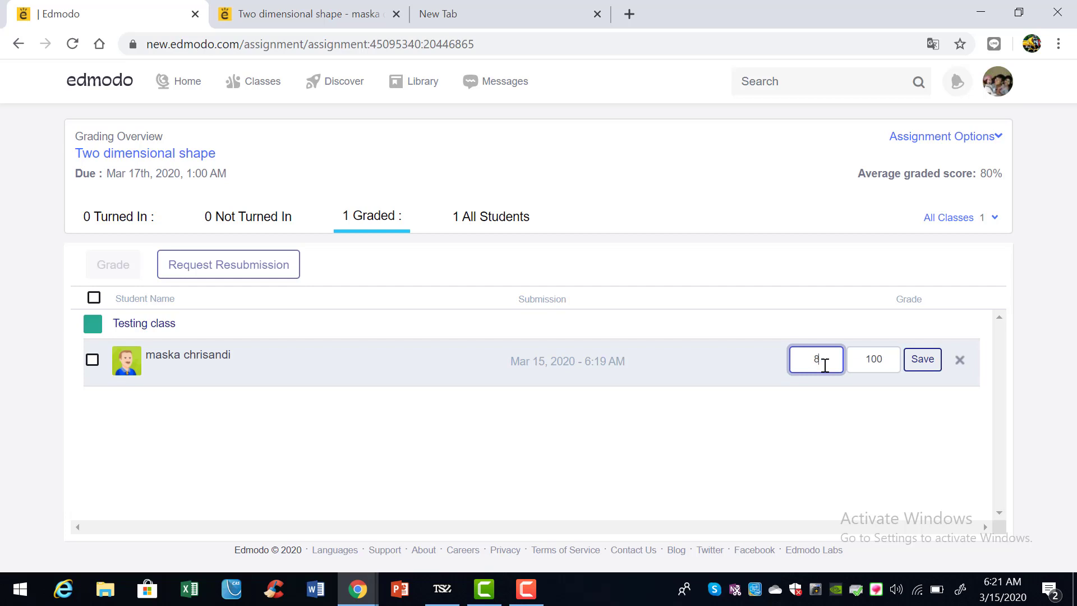
{"action": "type", "text": "5"}
{"action": "left_click", "coordinate": [924, 365]}
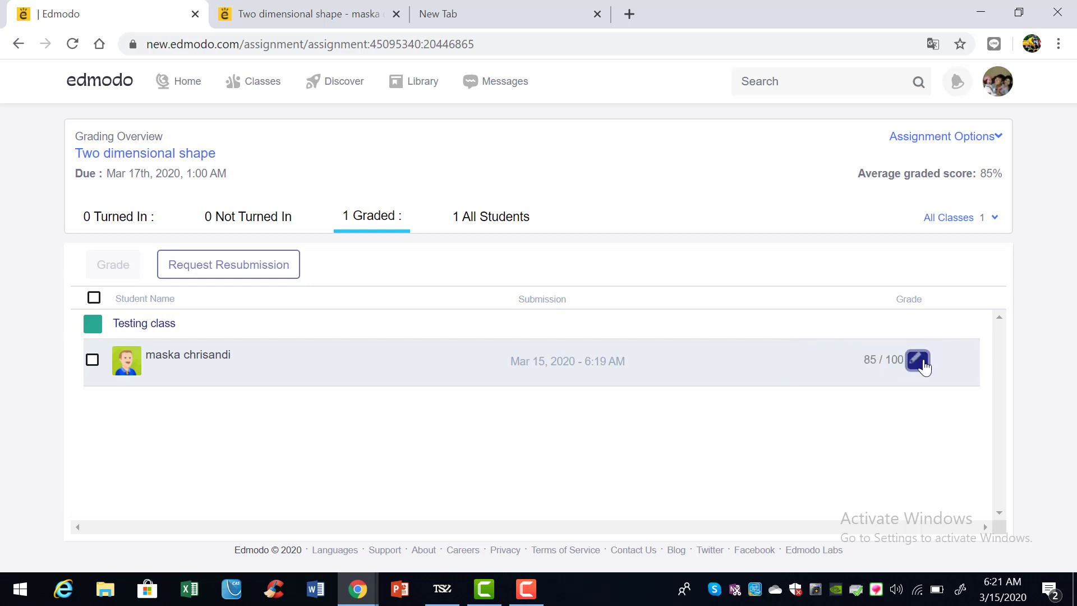
Review the not-turned-in and graded lists, and return to the posts of Testing class.
{"action": "left_click", "coordinate": [251, 226]}
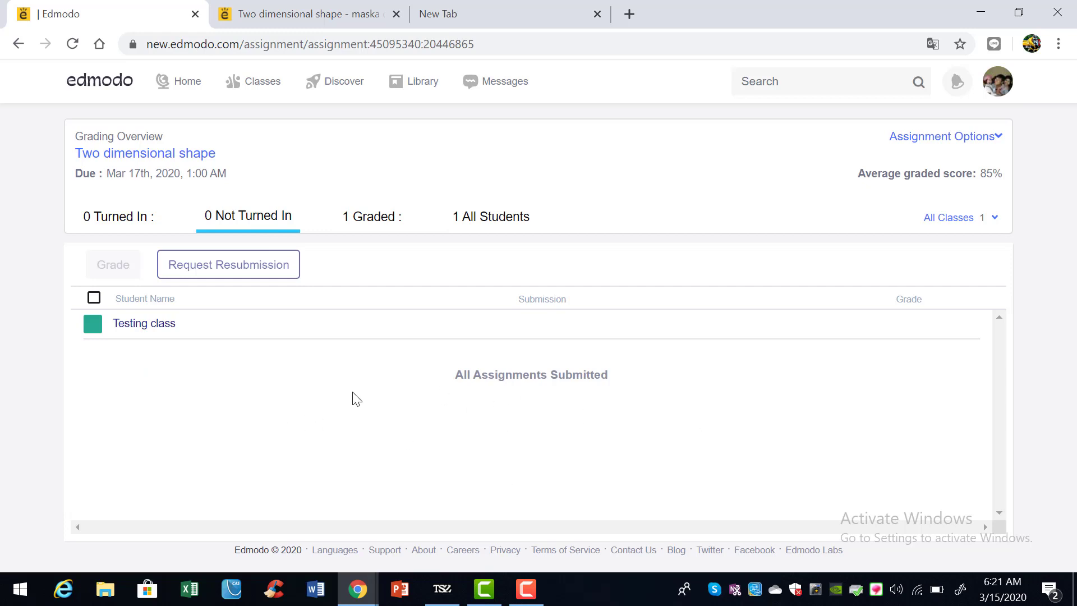
{"action": "left_click", "coordinate": [366, 227]}
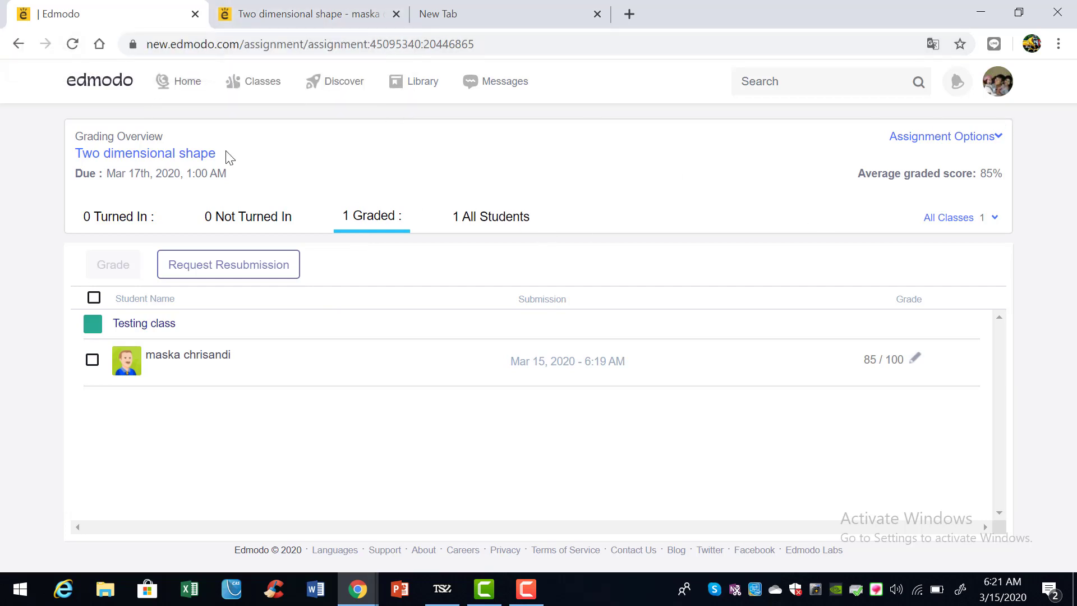
{"action": "left_click", "coordinate": [185, 84]}
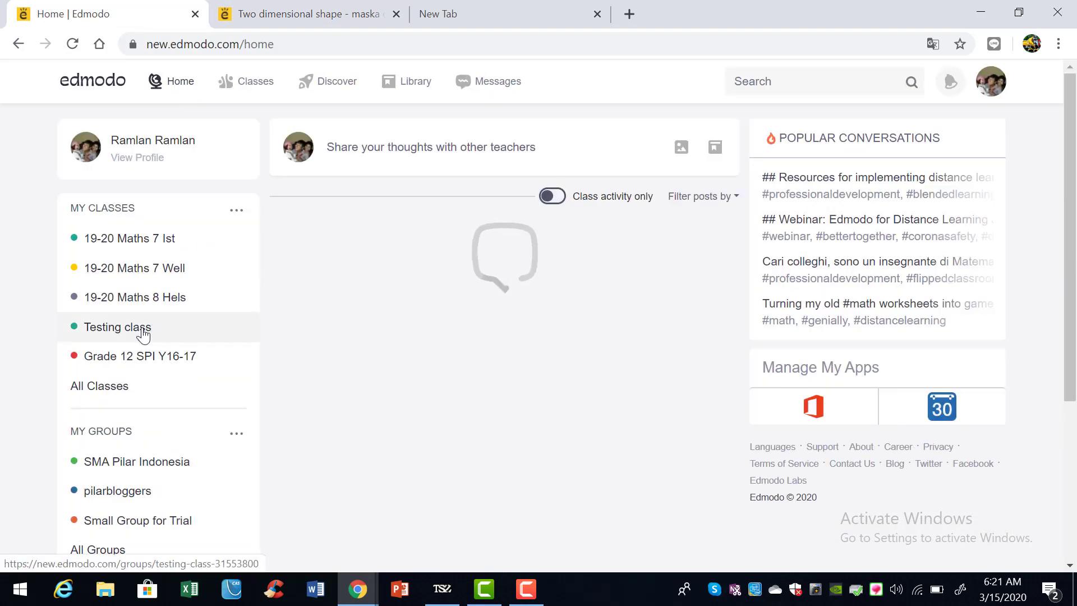
{"action": "left_click", "coordinate": [143, 332]}
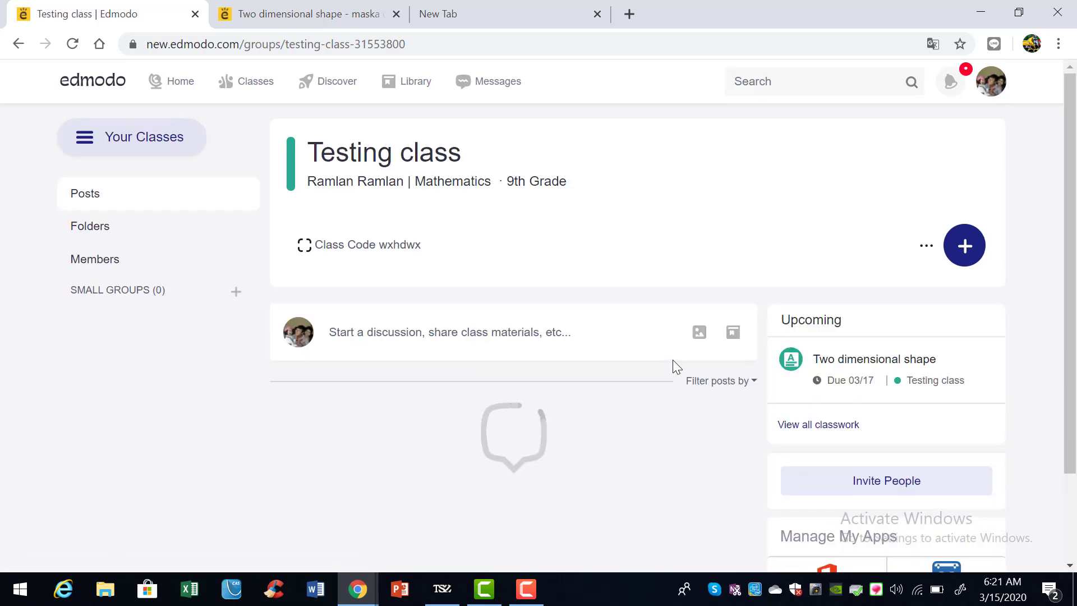
{"action": "scroll", "coordinate": [457, 453], "scroll_direction": "down", "scroll_amount": 3}
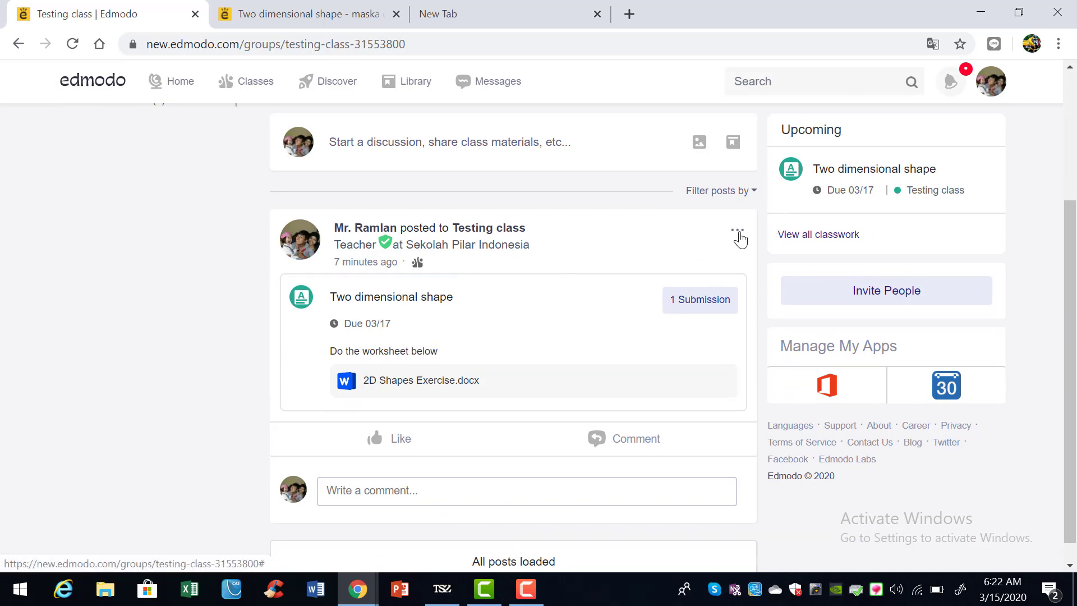
Edit the assignment post's title to "Two dimensional shape area" and its instructions to "Do the worksheet below immediately", and save the post.
{"action": "left_click", "coordinate": [738, 235]}
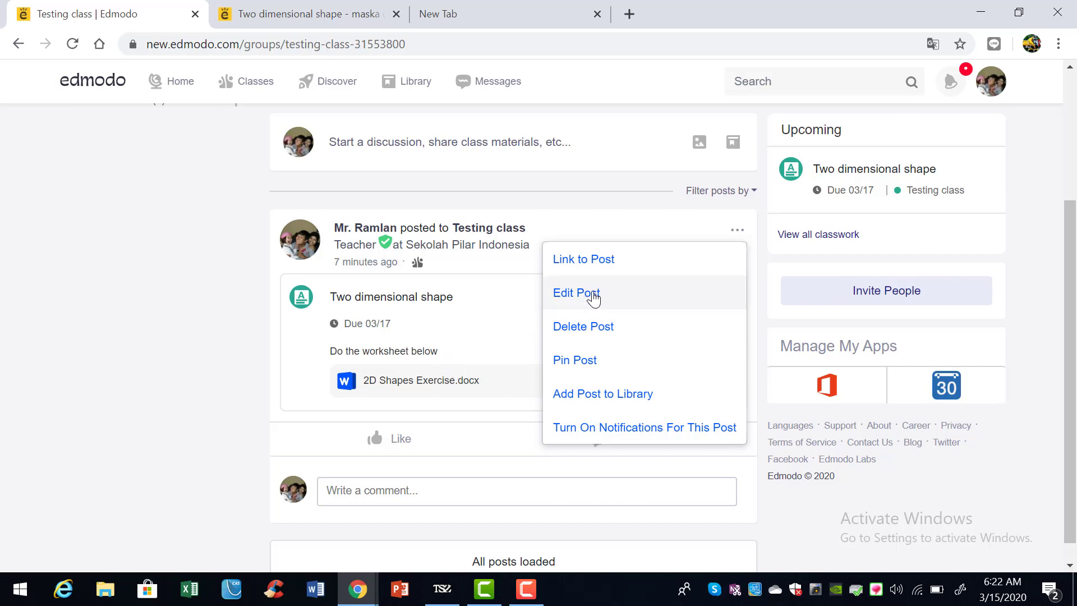
{"action": "left_click", "coordinate": [594, 299]}
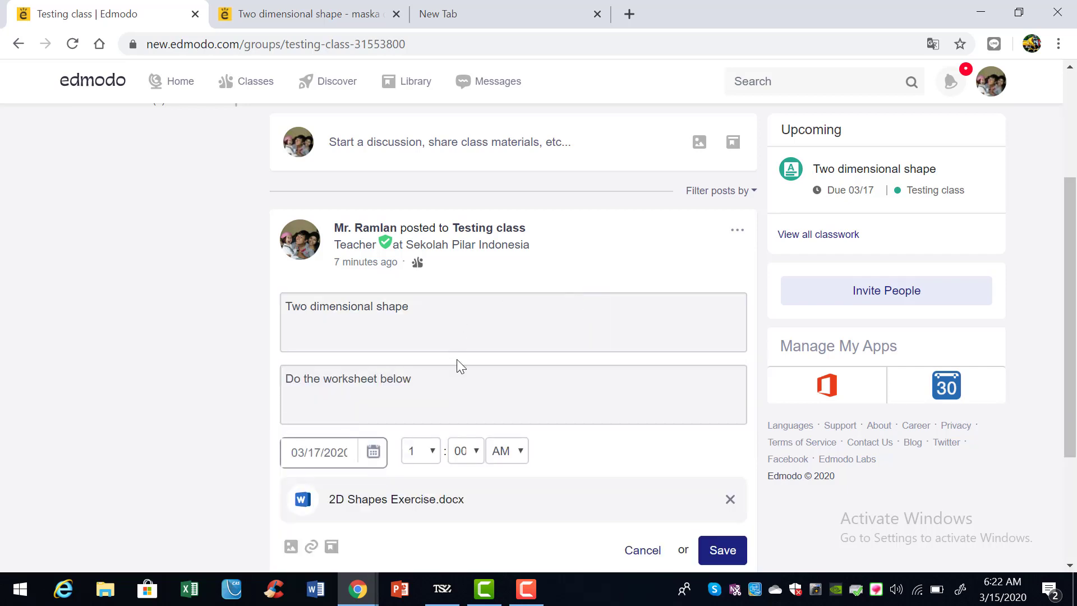
{"action": "scroll", "coordinate": [458, 364], "scroll_direction": "down", "scroll_amount": 3}
{"action": "scroll", "coordinate": [457, 365], "scroll_direction": "up", "scroll_amount": 1}
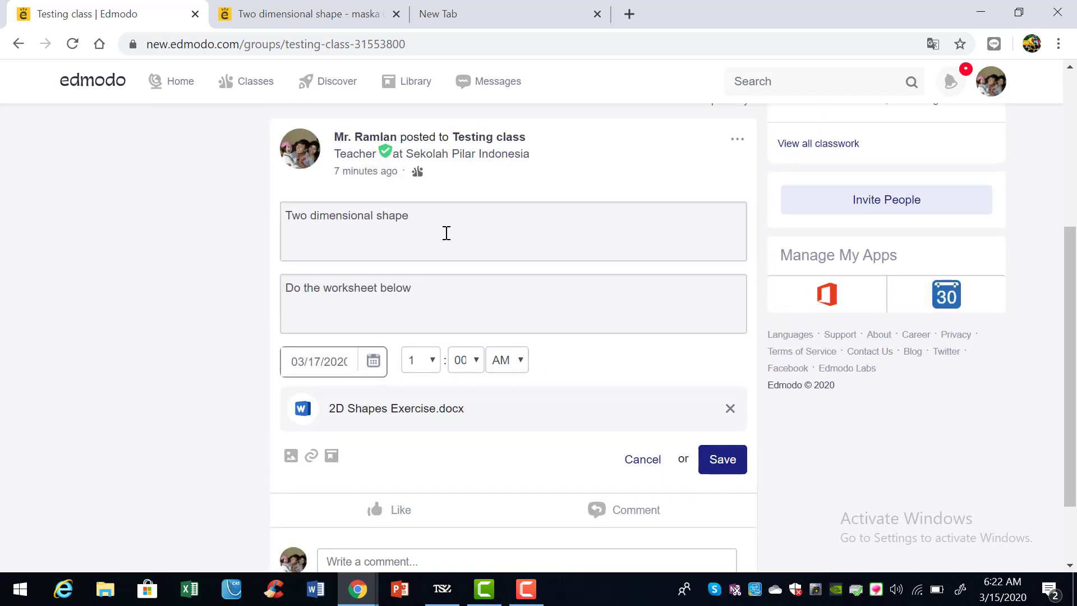
{"action": "left_click", "coordinate": [447, 233]}
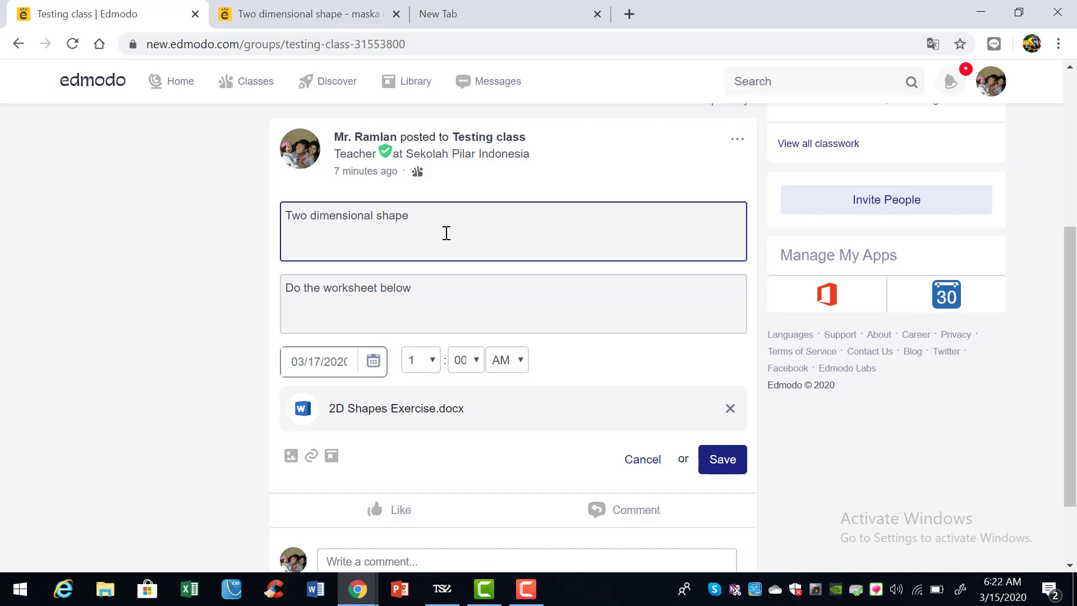
{"action": "type", "text": "area"}
{"action": "left_click", "coordinate": [447, 298]}
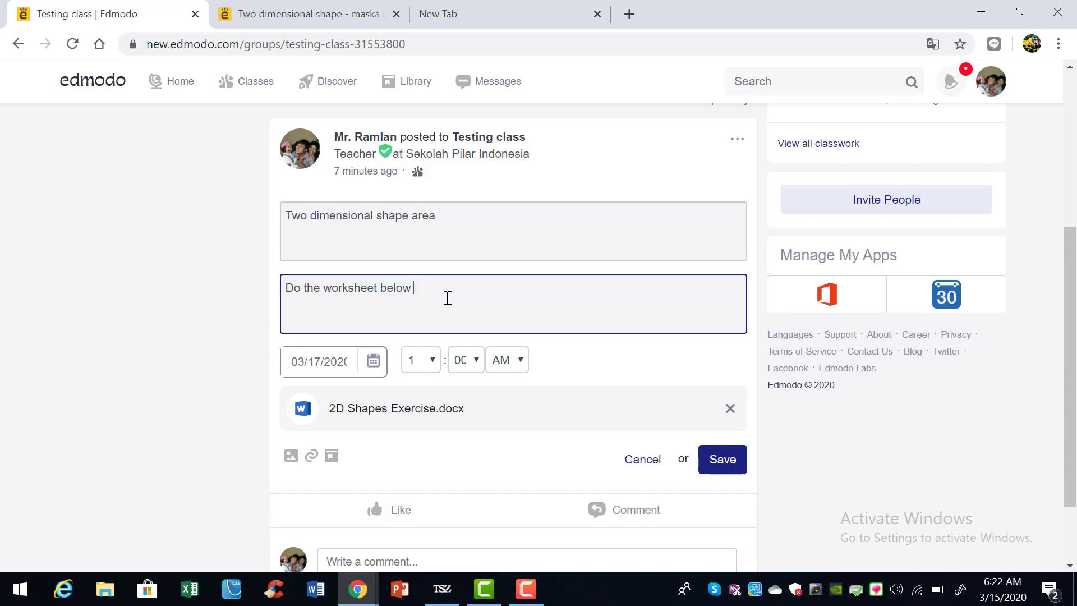
{"action": "type", "text": "immidiately"}
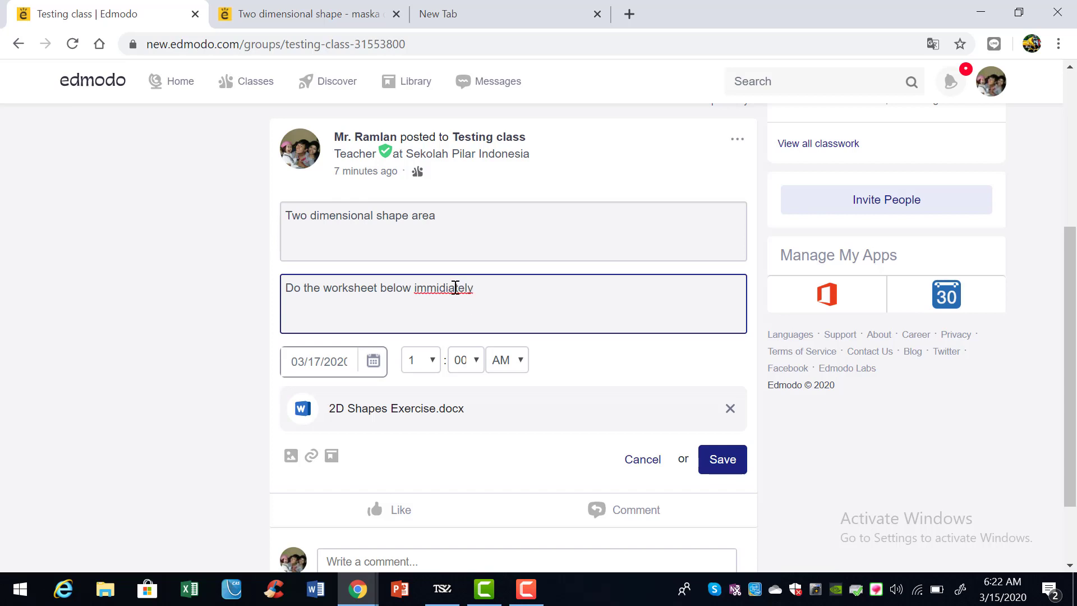
{"action": "right_click", "coordinate": [455, 288]}
{"action": "left_click", "coordinate": [478, 301]}
{"action": "left_click", "coordinate": [717, 464]}
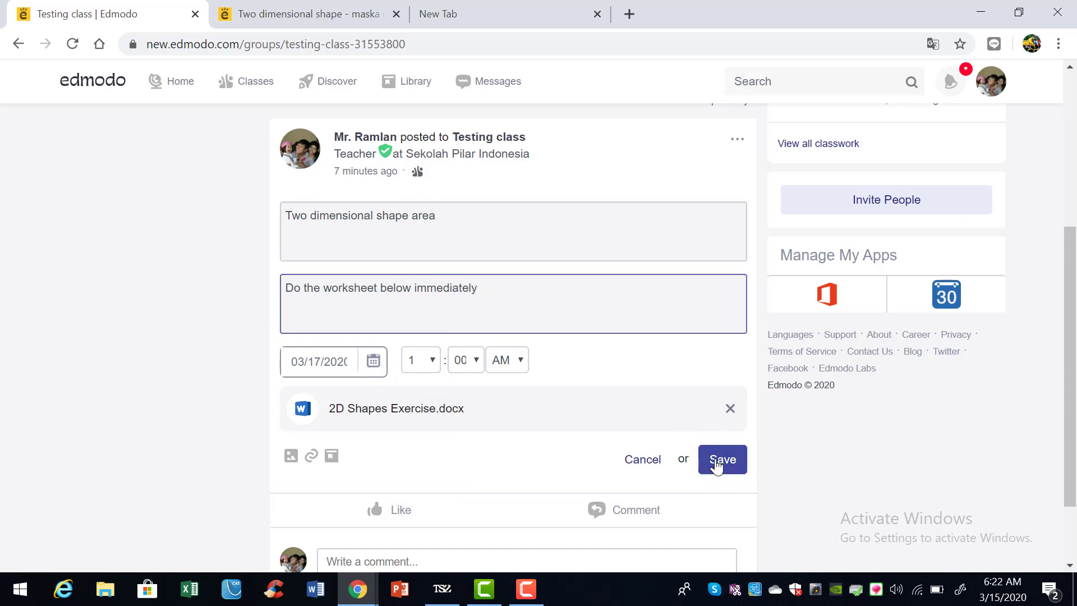
Open the gradebook that shows the progress of Testing class.
{"action": "scroll", "coordinate": [617, 325], "scroll_direction": "up", "scroll_amount": 4}
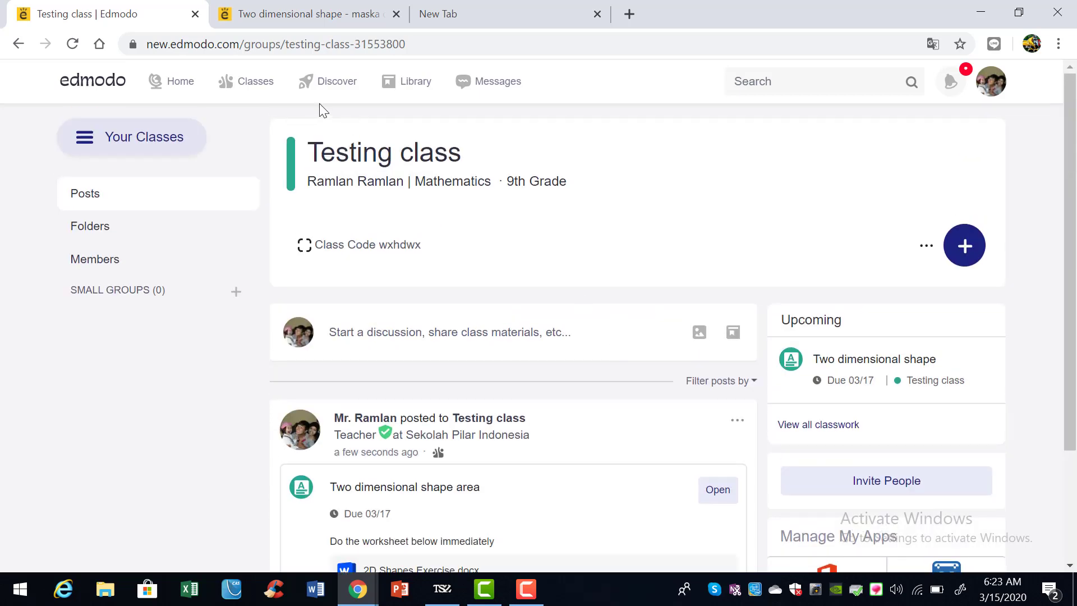
{"action": "mouse_move", "coordinate": [224, 89]}
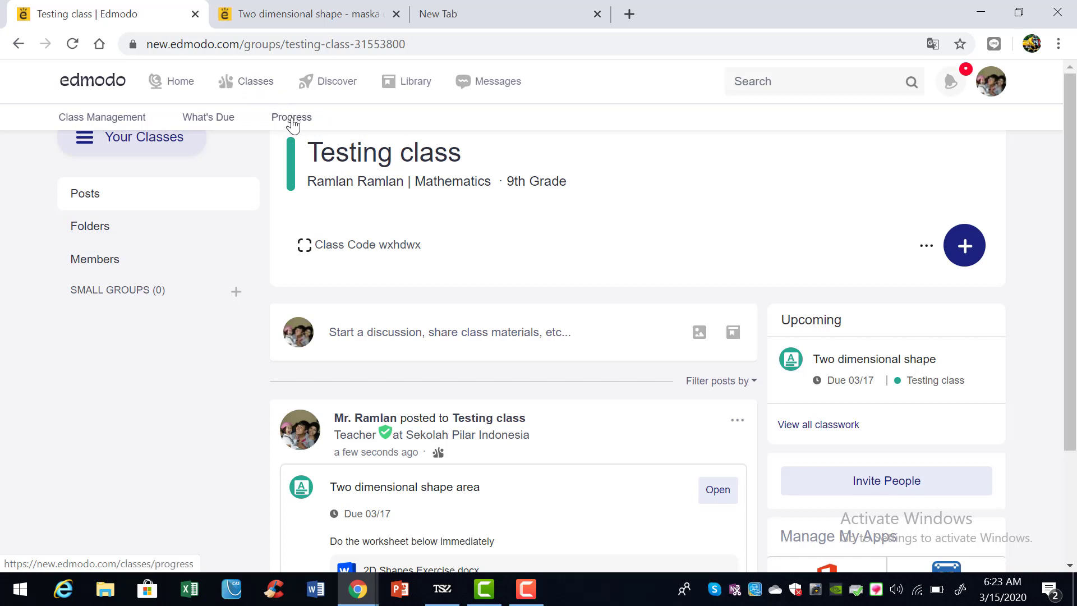
{"action": "left_click", "coordinate": [293, 124]}
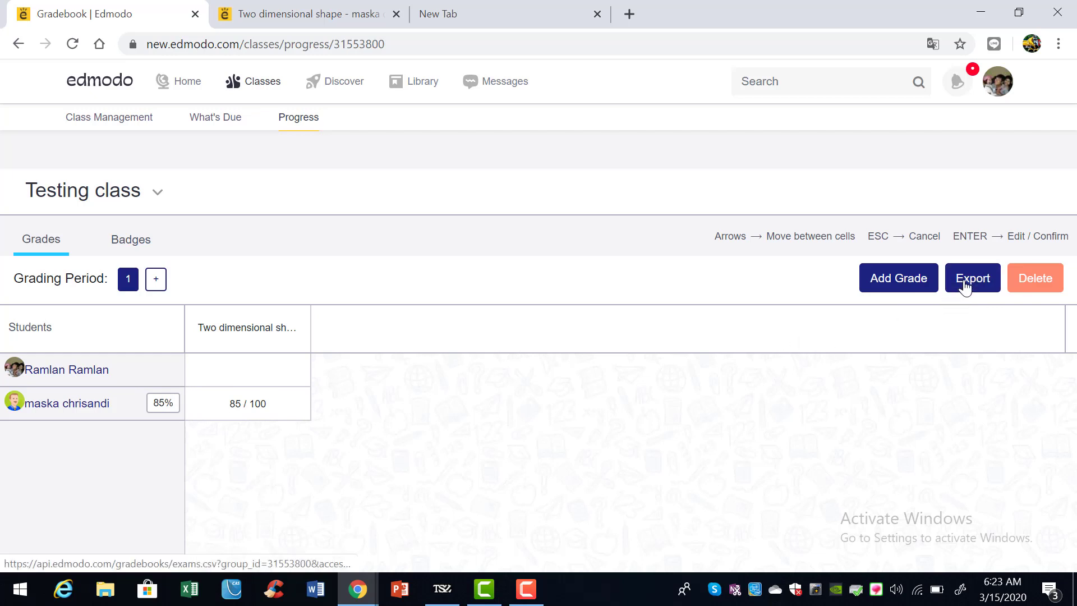
Export the Testing class grades as a CSV file named "Testing class semester 1" into the Maths folder of Data Kerja SPI.
{"action": "left_click", "coordinate": [965, 286]}
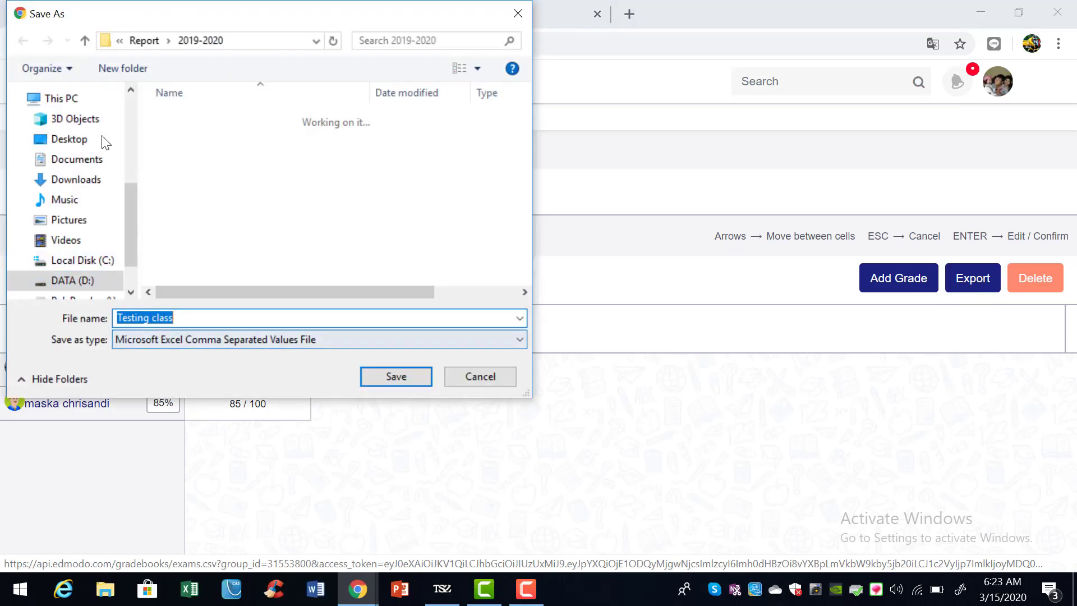
{"action": "left_click", "coordinate": [149, 41]}
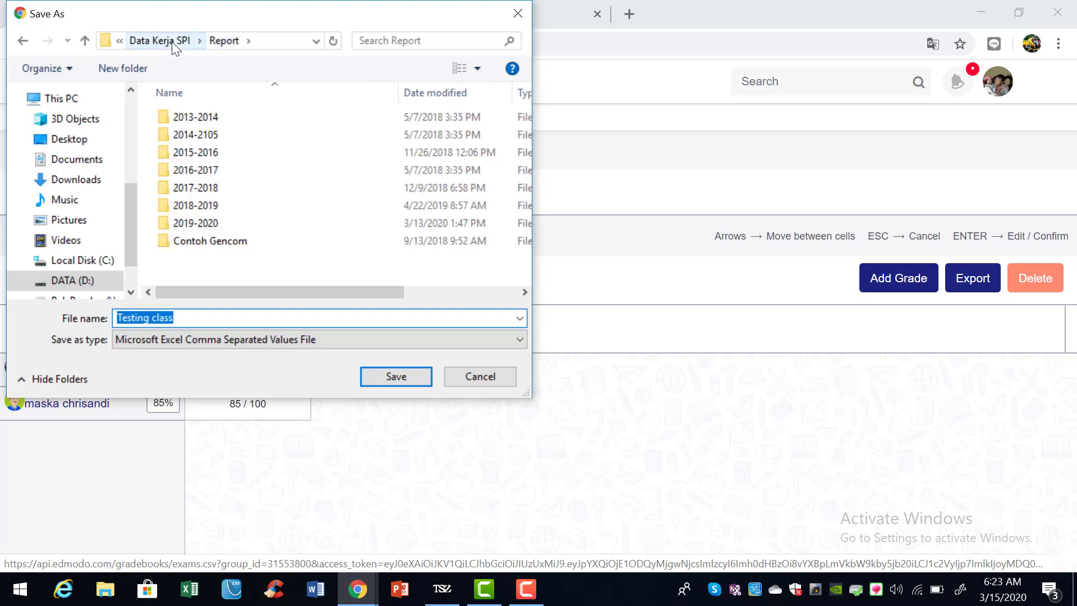
{"action": "left_click", "coordinate": [171, 43]}
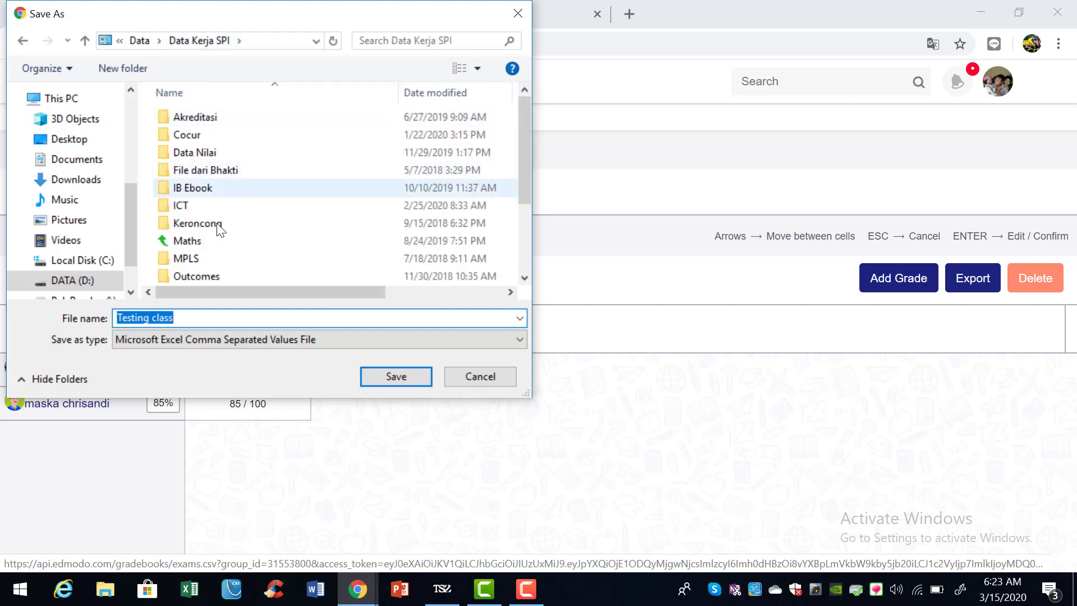
{"action": "double_click", "coordinate": [218, 241]}
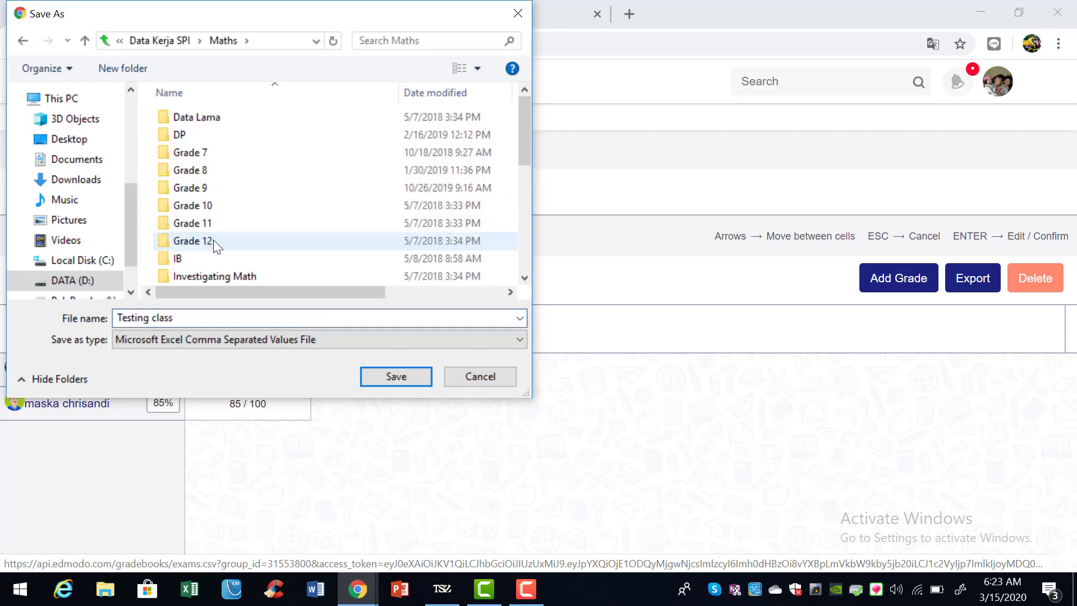
{"action": "double_click", "coordinate": [202, 318]}
{"action": "left_click", "coordinate": [202, 318]}
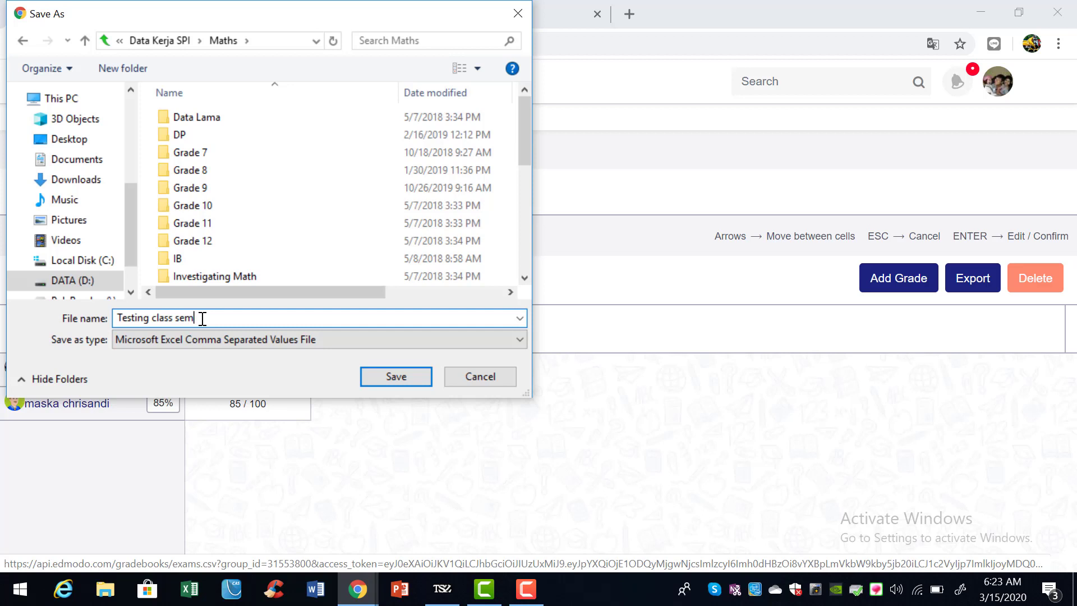
{"action": "type", "text": "semese"}
{"action": "left_click", "coordinate": [393, 384]}
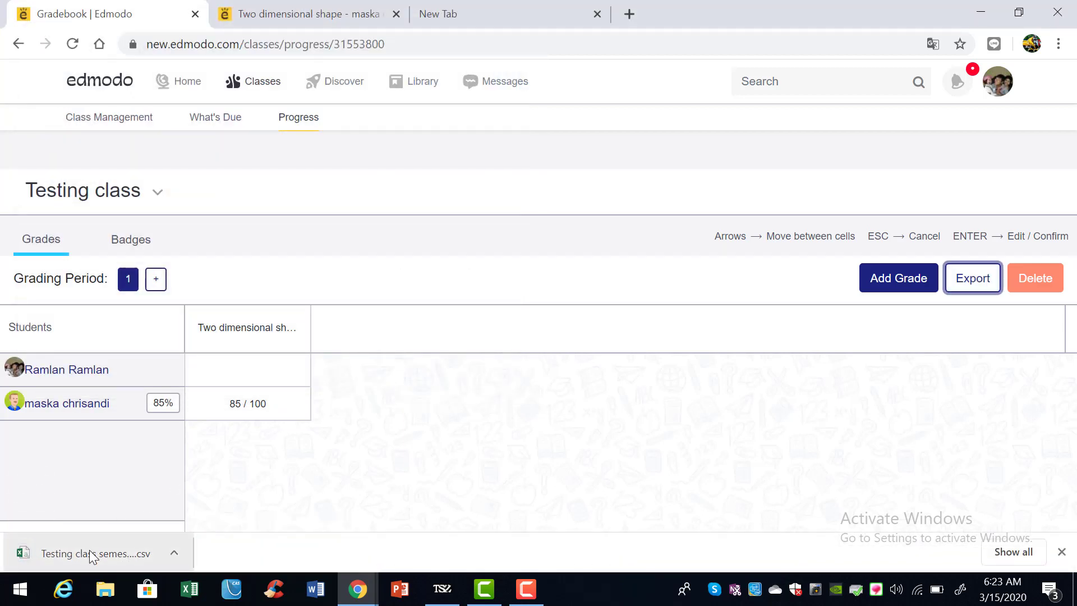
View the exported Testing class grades in Excel and return to the Edmodo gradebook in Chrome.
{"action": "left_click", "coordinate": [91, 555]}
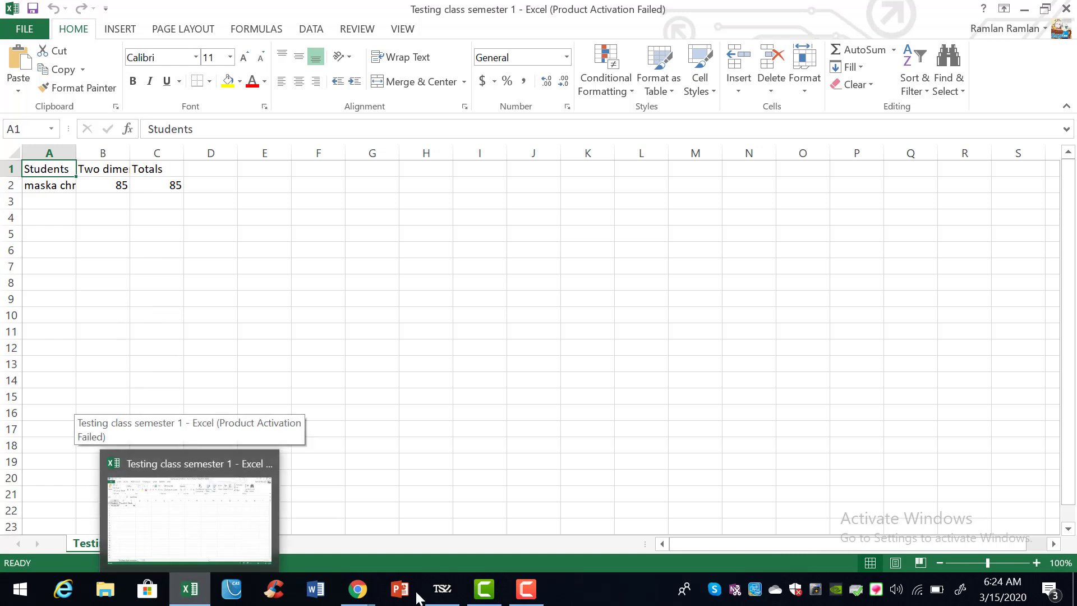
{"action": "left_click", "coordinate": [365, 595]}
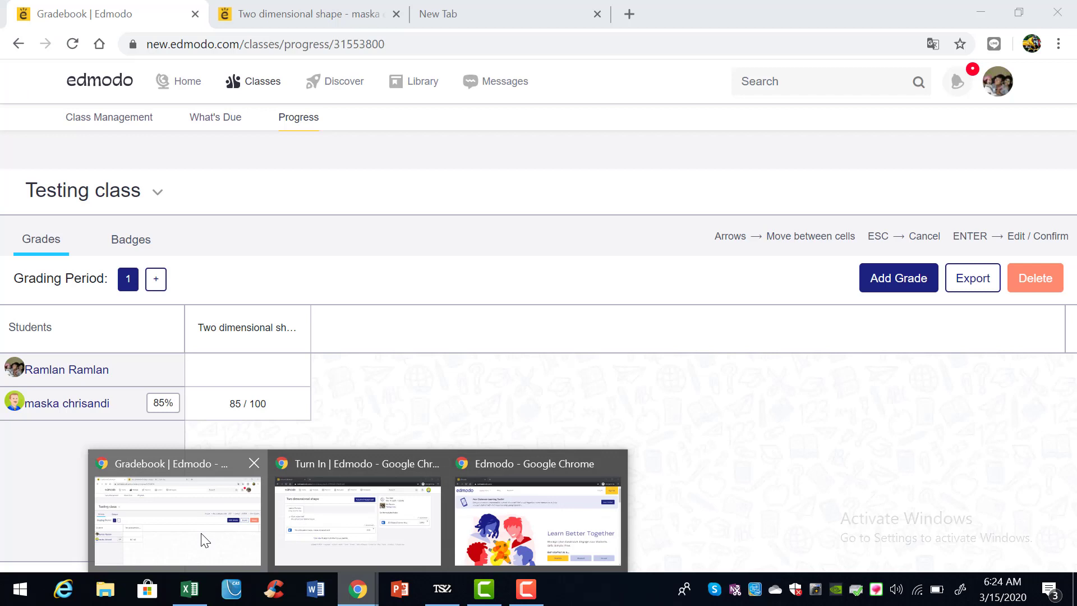
{"action": "left_click", "coordinate": [205, 540]}
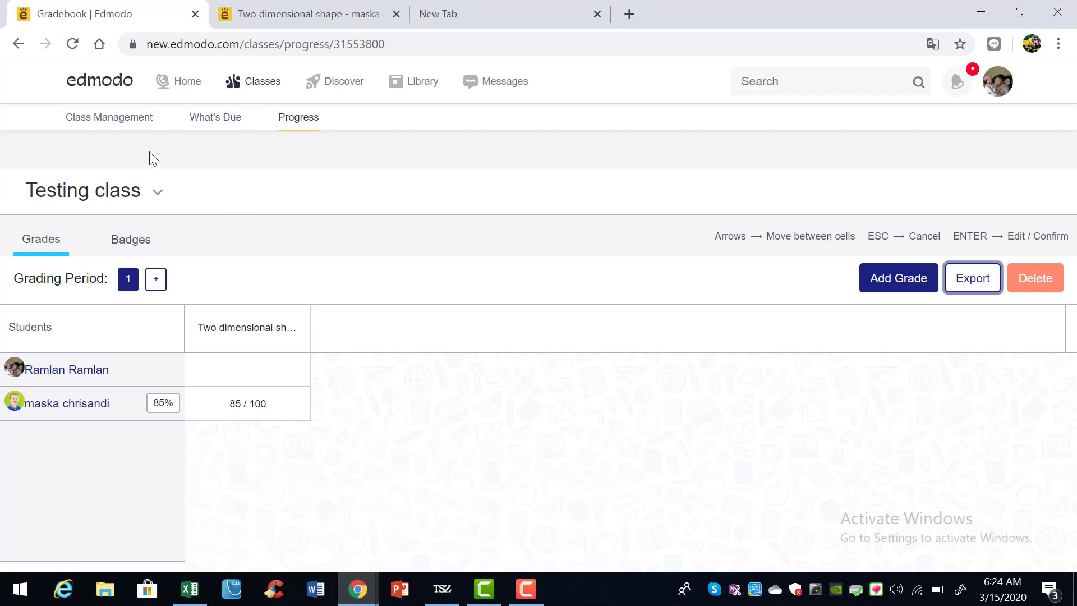
Switch the gradebook to the class ICT Grade 12 SPI Y 19-20 and look through its students' grades.
{"action": "left_click", "coordinate": [137, 196]}
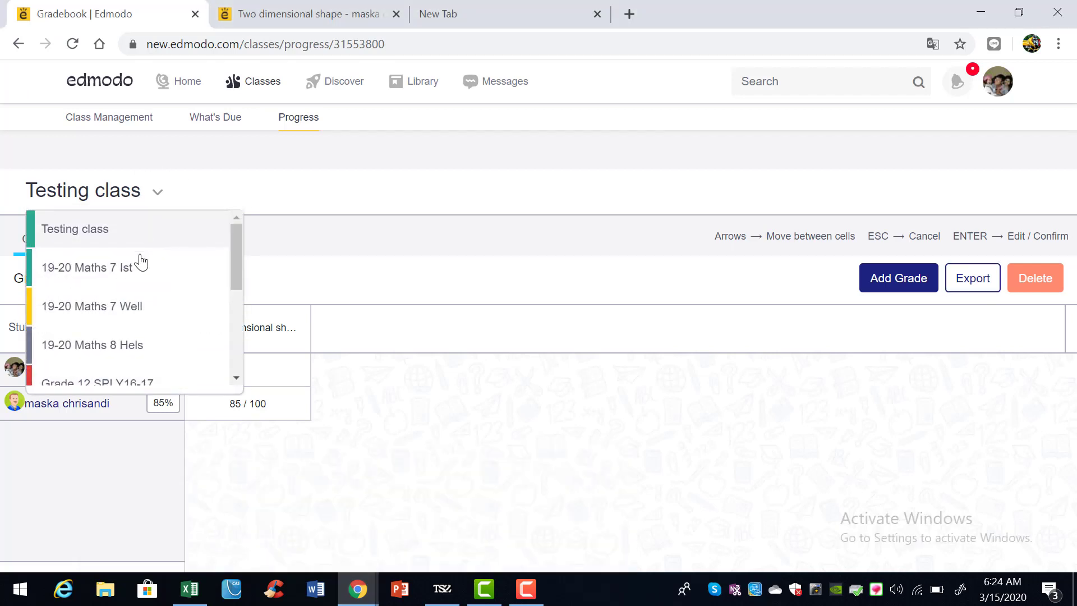
{"action": "scroll", "coordinate": [144, 315], "scroll_direction": "down", "scroll_amount": 3}
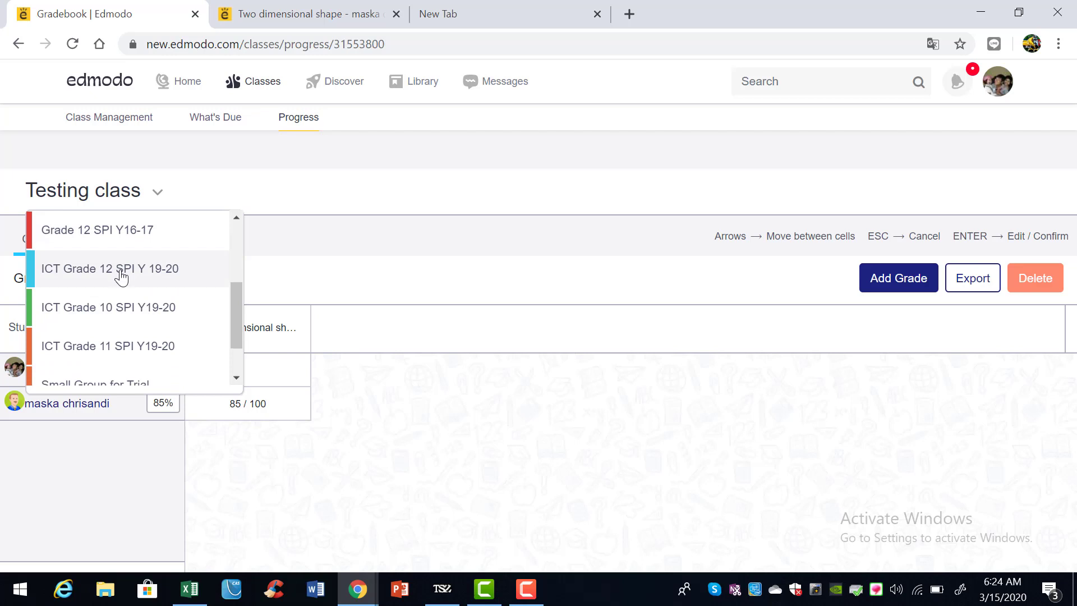
{"action": "left_click", "coordinate": [122, 273]}
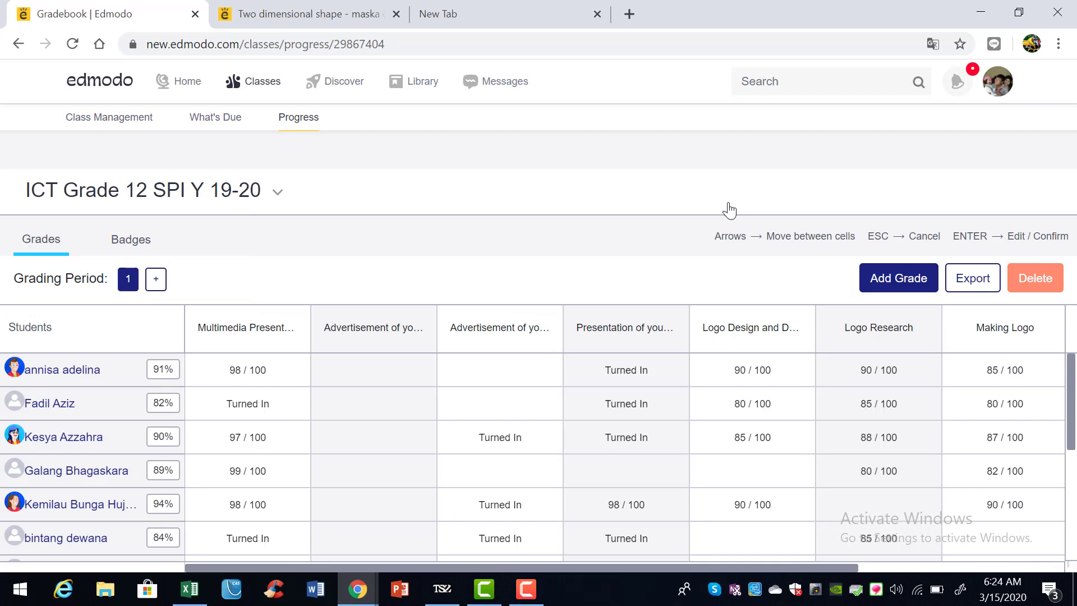
{"action": "scroll", "coordinate": [501, 373], "scroll_direction": "down", "scroll_amount": 3}
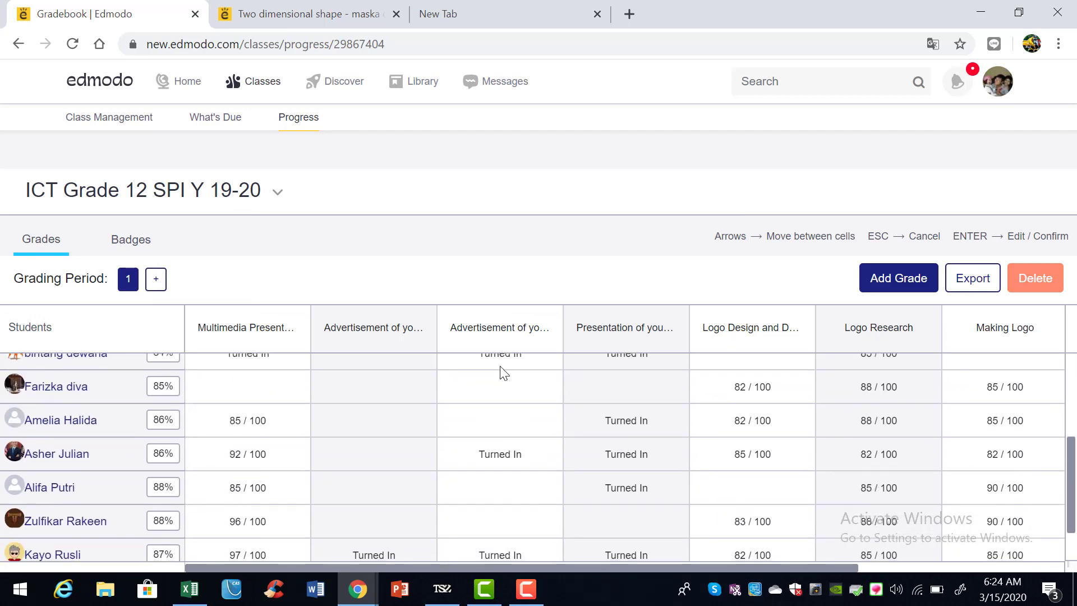
{"action": "scroll", "coordinate": [503, 373], "scroll_direction": "down", "scroll_amount": 1}
{"action": "scroll", "coordinate": [503, 374], "scroll_direction": "up", "scroll_amount": 3}
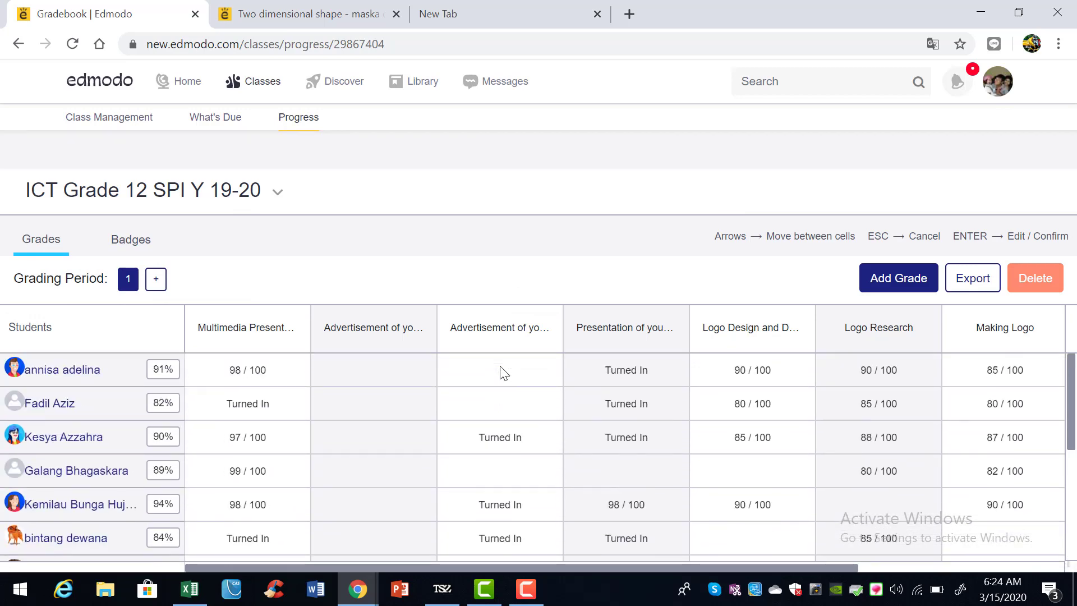
Export the class's grades as the CSV file "ICT Grade 12 SPI Y 19-20" into the Maths folder and open it in Excel.
{"action": "left_click", "coordinate": [973, 284]}
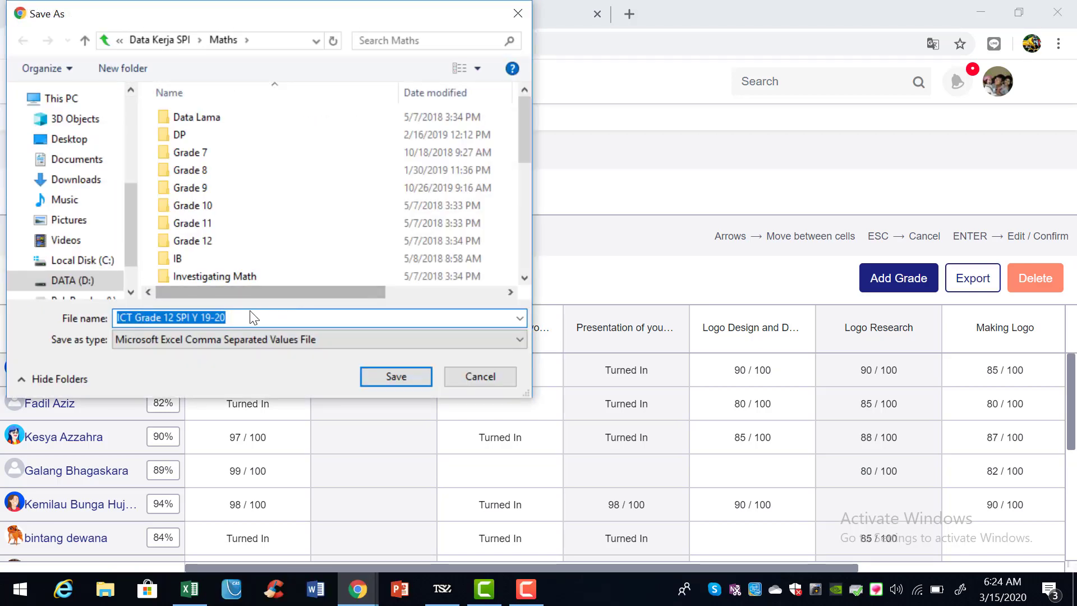
{"action": "left_click", "coordinate": [392, 380]}
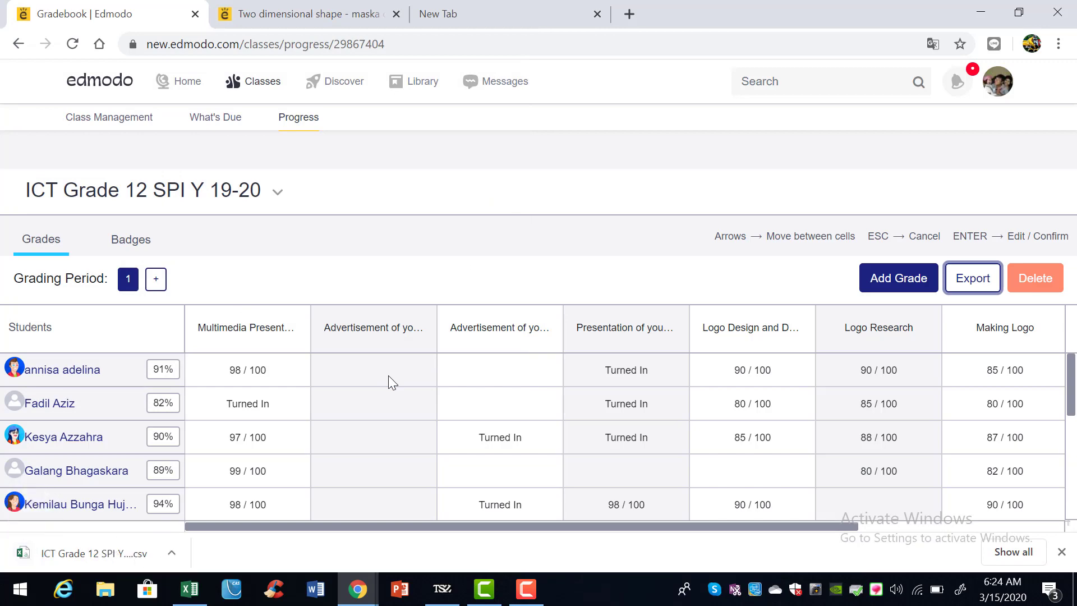
{"action": "left_click", "coordinate": [96, 553]}
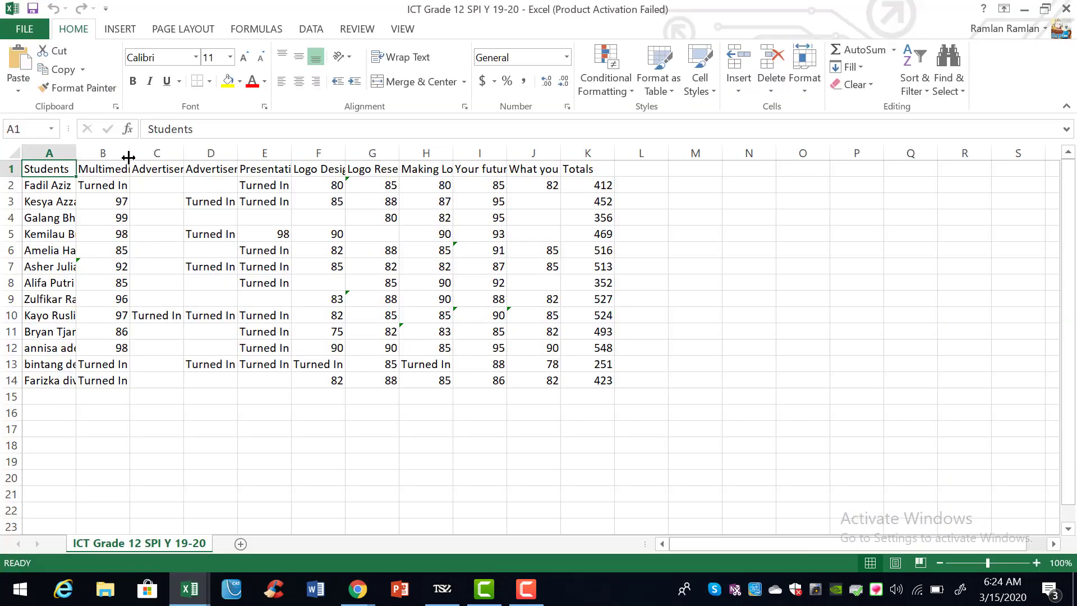
Fit column B to its heading, inspect the assignment headings and scores, and minimize Excel to return to the gradebook.
{"action": "double_click", "coordinate": [128, 158]}
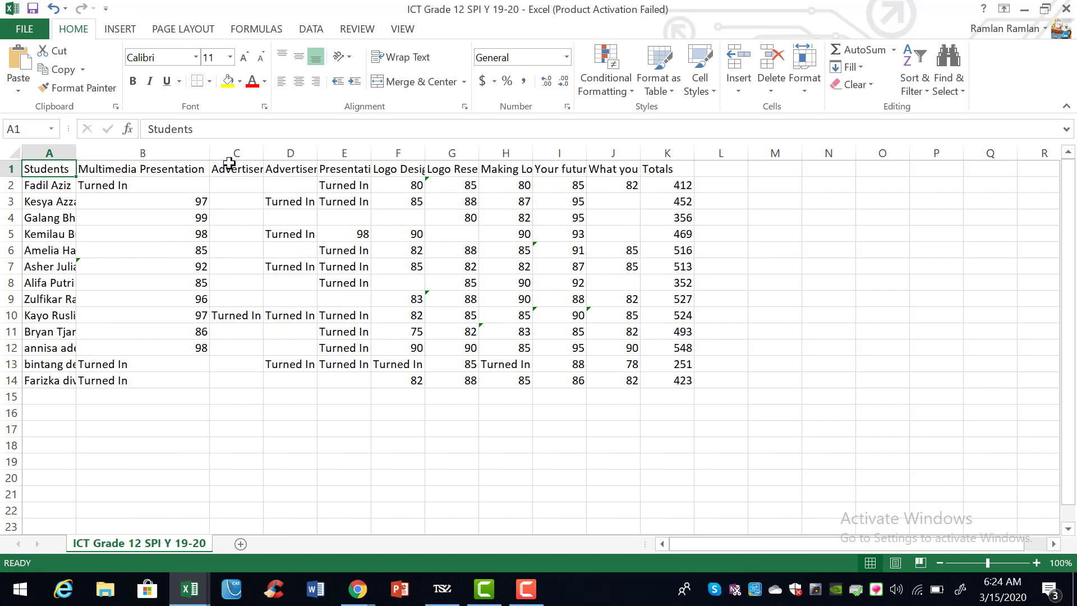
{"action": "left_click", "coordinate": [135, 173]}
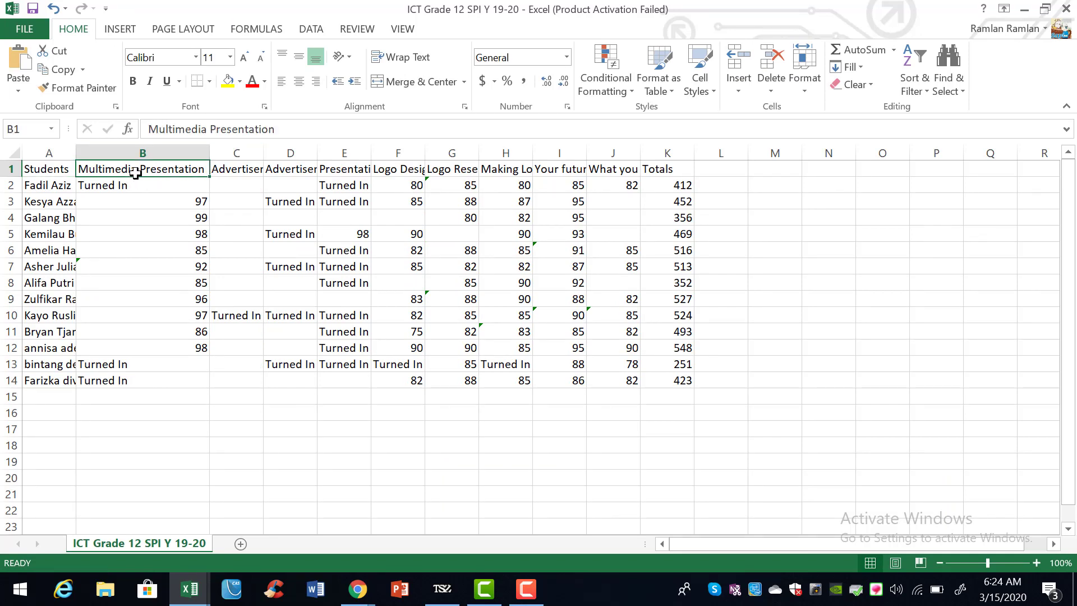
{"action": "key", "text": "Right"}
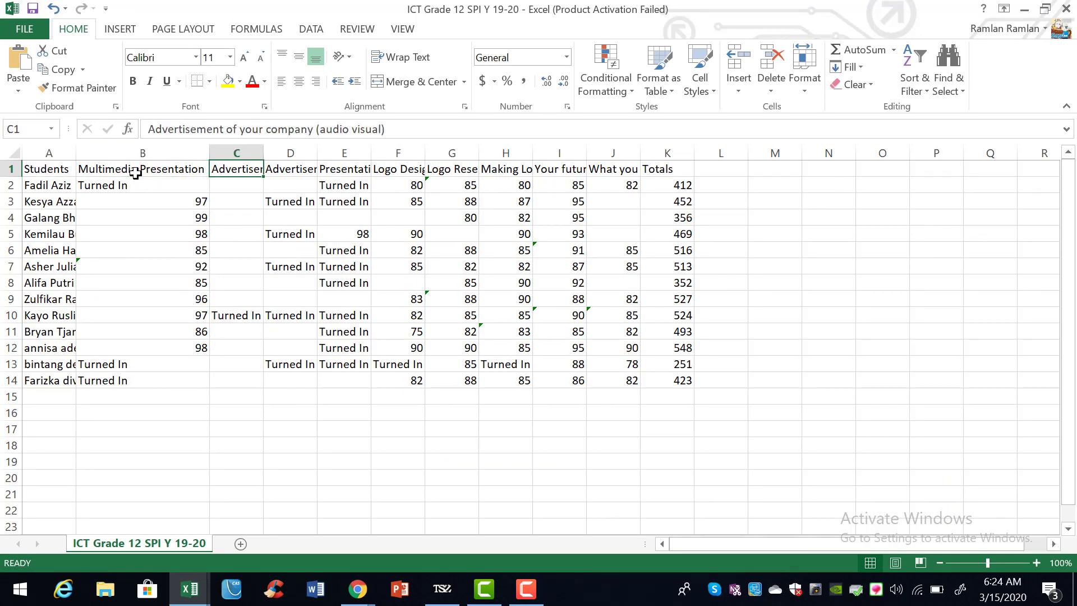
{"action": "left_click", "coordinate": [191, 199]}
{"action": "left_click", "coordinate": [197, 218]}
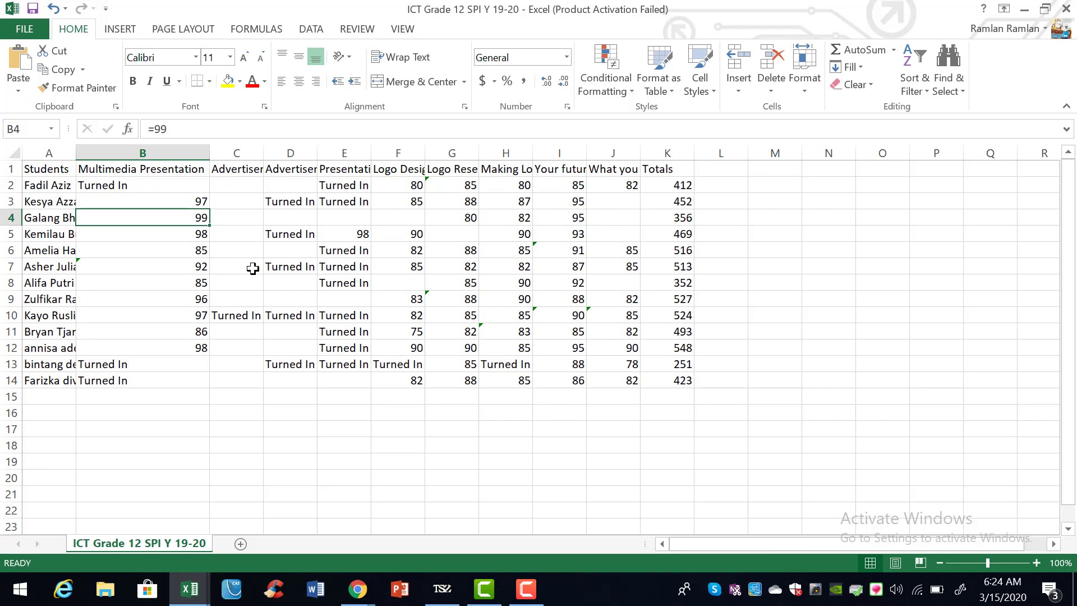
{"action": "left_click", "coordinate": [1024, 8]}
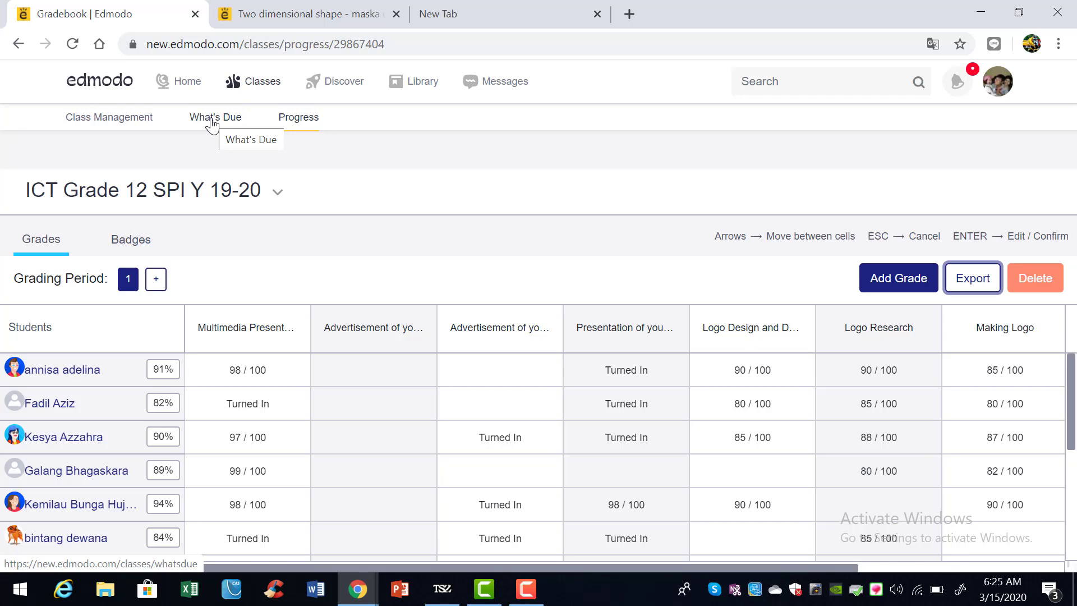
Open the What's Due overview and mark the "Two dimensional shape area" assignment of Testing class as reviewed.
{"action": "left_click", "coordinate": [212, 124]}
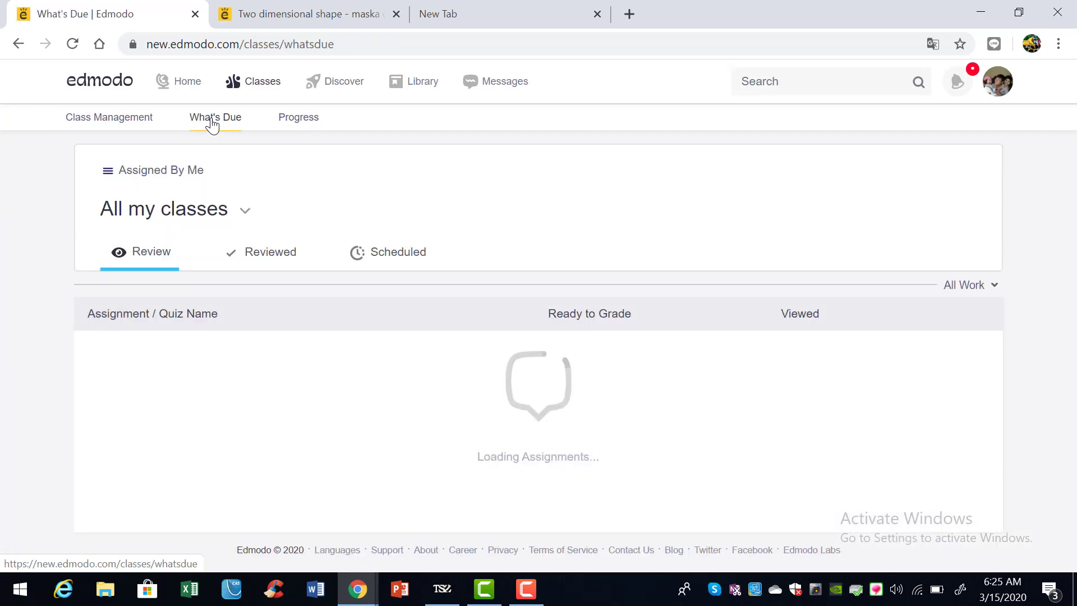
{"action": "scroll", "coordinate": [562, 392], "scroll_direction": "down", "scroll_amount": 8}
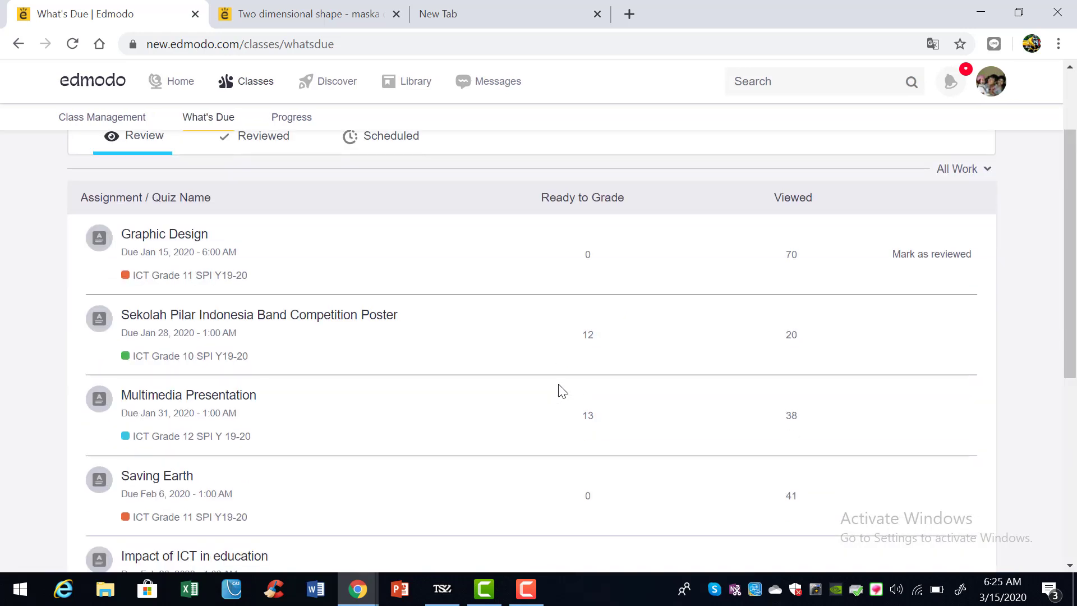
{"action": "scroll", "coordinate": [562, 391], "scroll_direction": "down", "scroll_amount": 1}
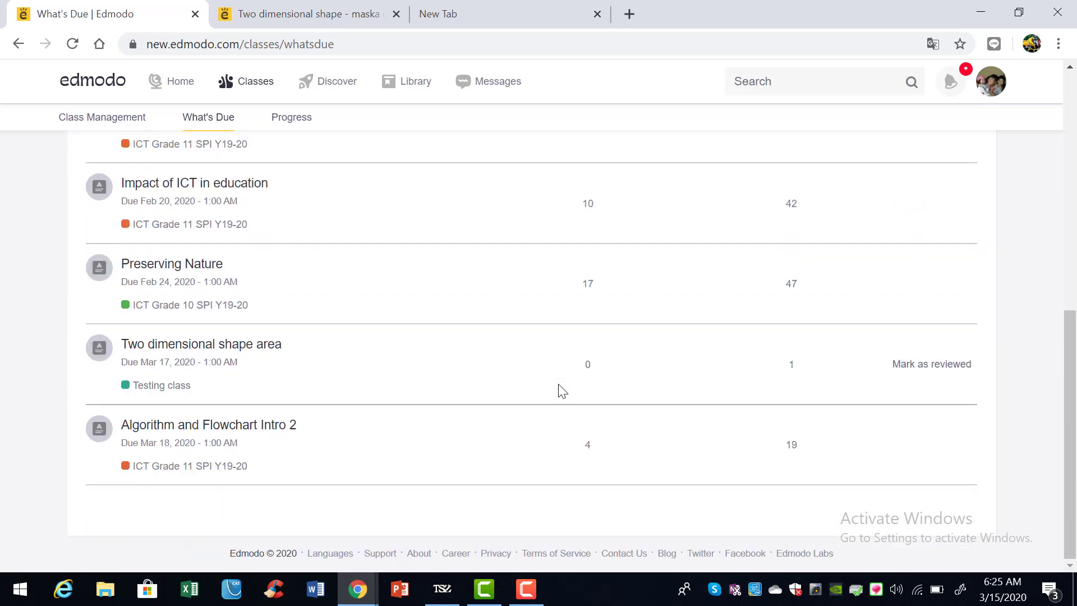
{"action": "scroll", "coordinate": [560, 389], "scroll_direction": "up", "scroll_amount": 1}
{"action": "scroll", "coordinate": [560, 389], "scroll_direction": "down", "scroll_amount": 1}
{"action": "left_click", "coordinate": [926, 367]}
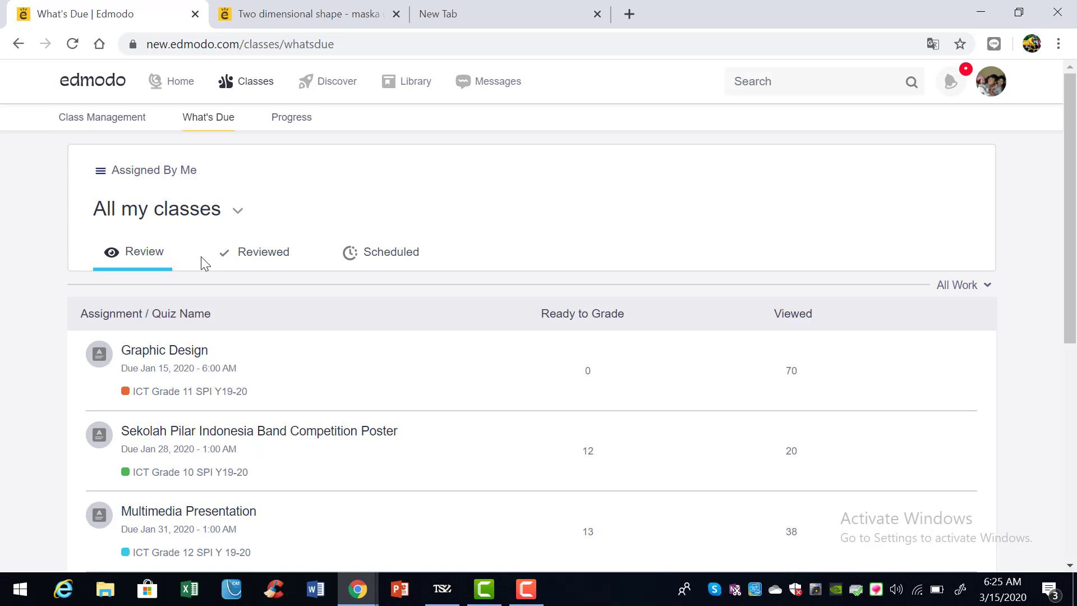
Check the reviewed assignments for "Two dimensional shape area" and look through the assignments still awaiting review.
{"action": "left_click", "coordinate": [250, 268]}
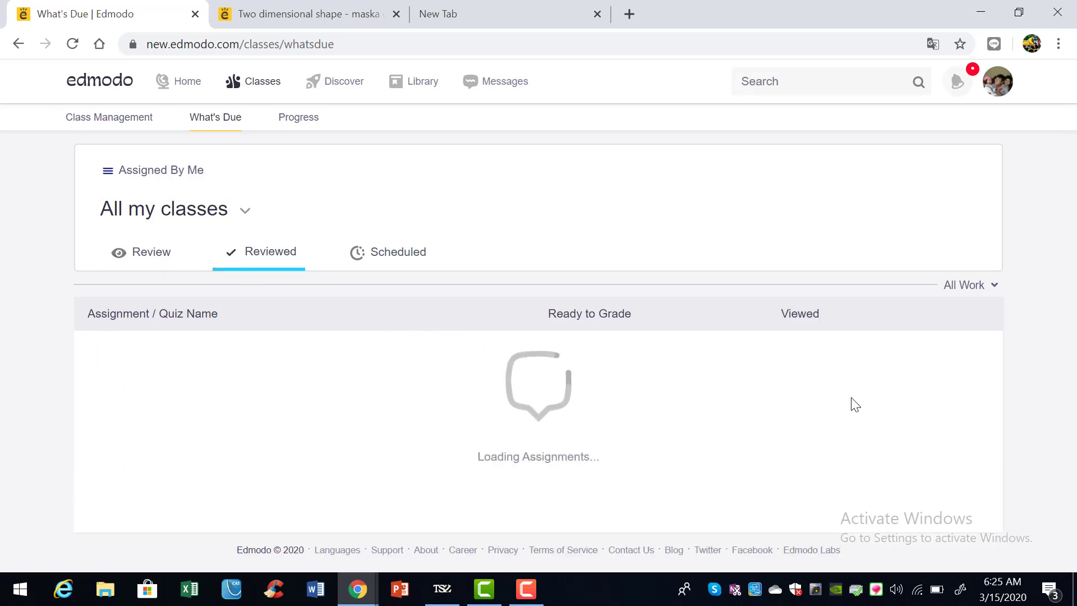
{"action": "scroll", "coordinate": [853, 404], "scroll_direction": "down", "scroll_amount": 3}
{"action": "scroll", "coordinate": [842, 398], "scroll_direction": "up", "scroll_amount": 2}
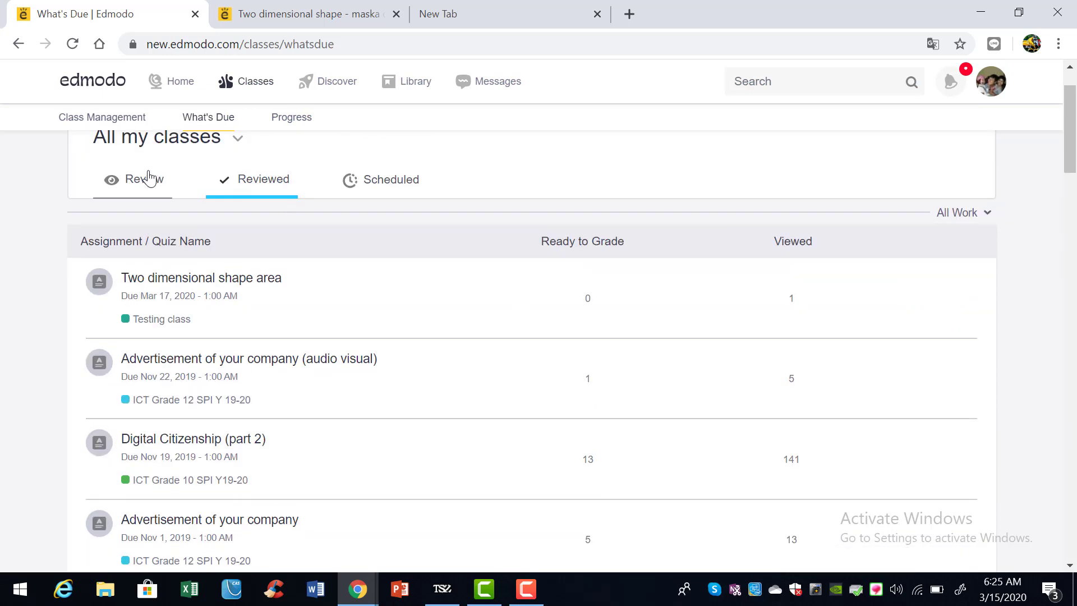
{"action": "left_click", "coordinate": [149, 180]}
{"action": "scroll", "coordinate": [277, 320], "scroll_direction": "down", "scroll_amount": 3}
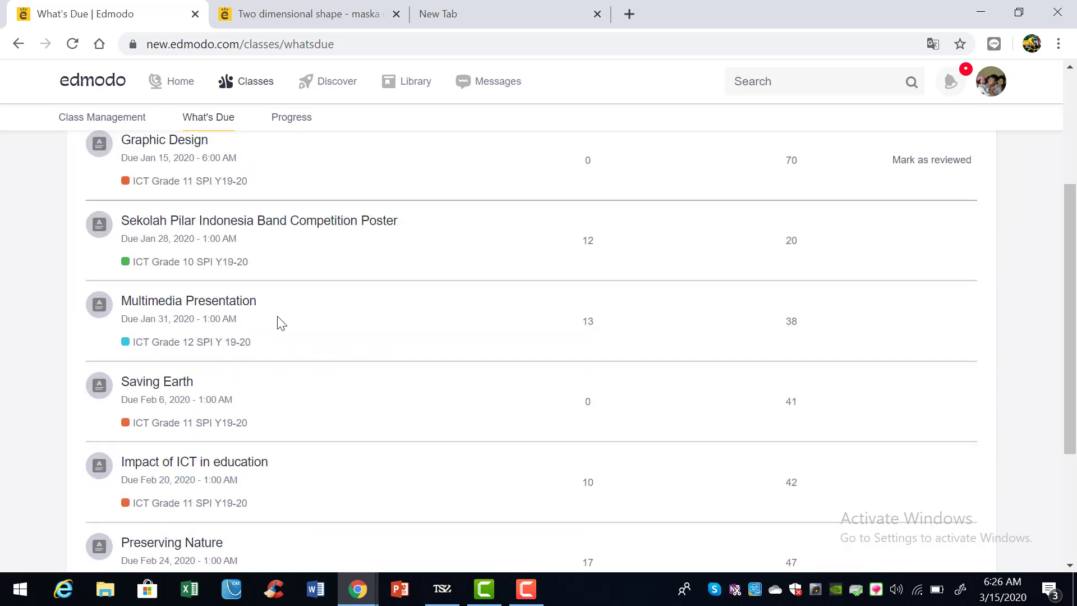
{"action": "scroll", "coordinate": [277, 317], "scroll_direction": "down", "scroll_amount": 3}
{"action": "scroll", "coordinate": [277, 317], "scroll_direction": "up", "scroll_amount": 6}
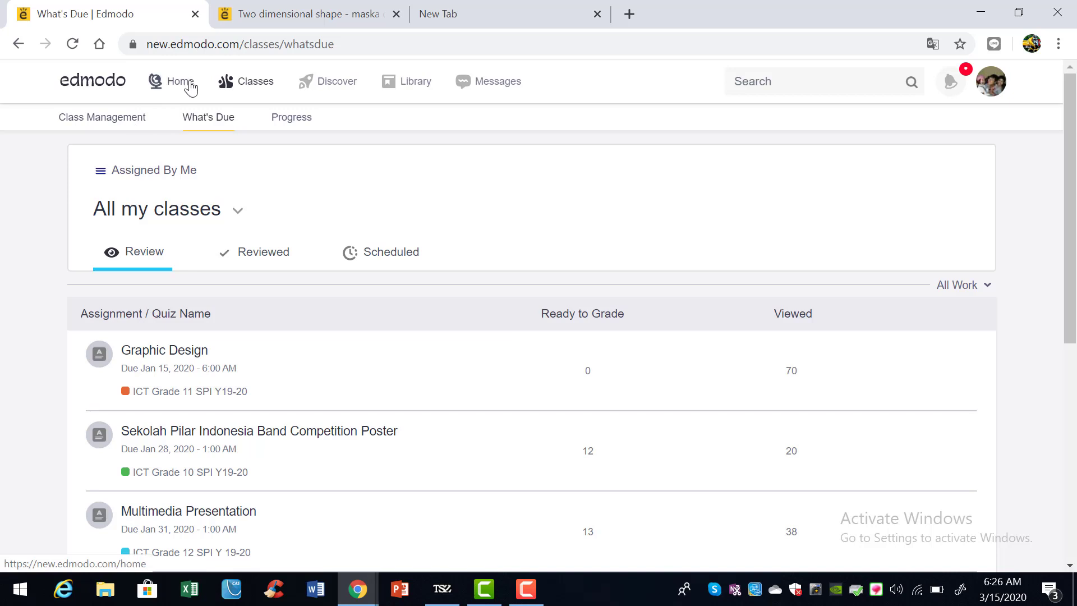
Return to the home page and open Testing class from the list of classes.
{"action": "left_click", "coordinate": [191, 87]}
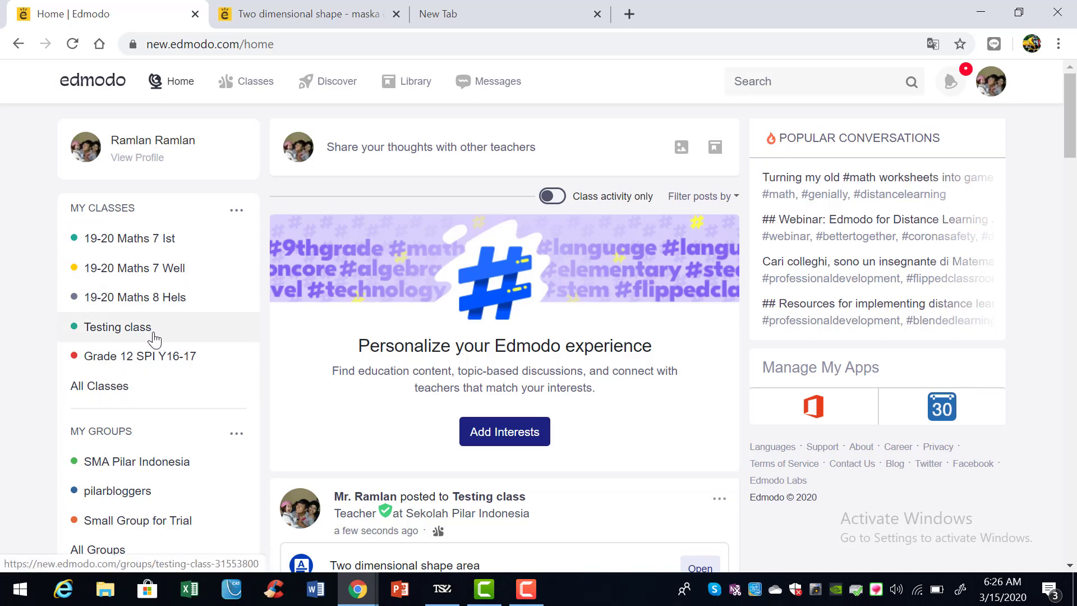
{"action": "left_click", "coordinate": [149, 336]}
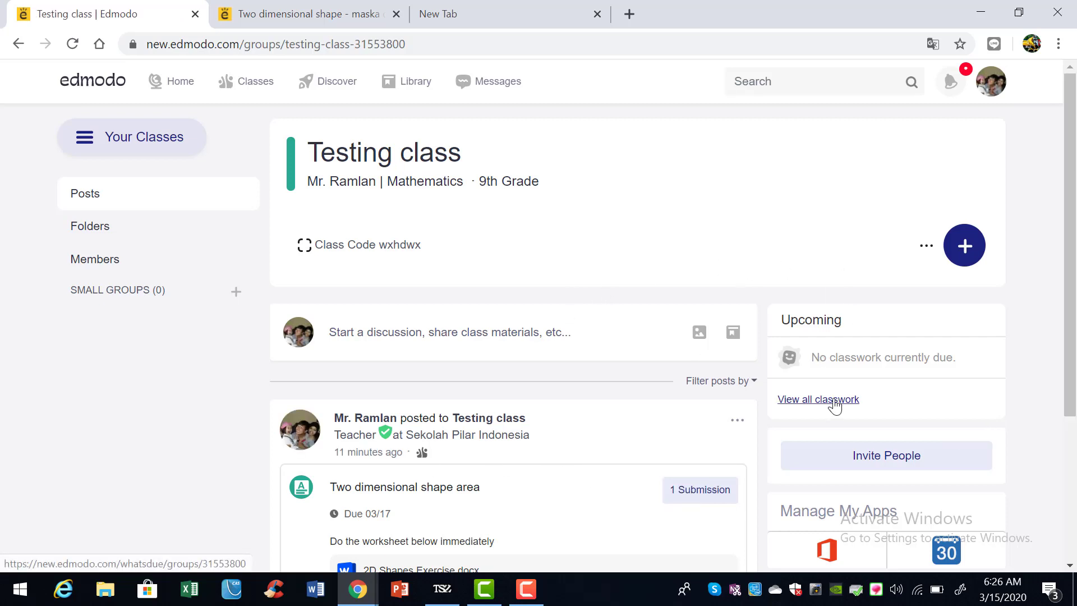
Review the class code sharing option, and invite a person found by first name in the school directory to Testing class.
{"action": "left_click", "coordinate": [920, 456]}
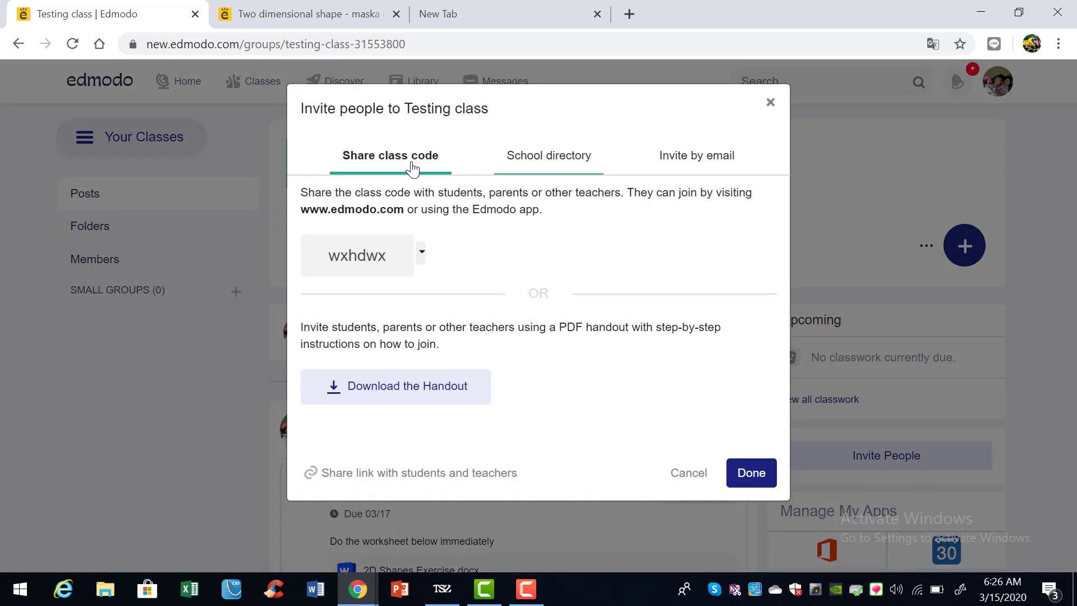
{"action": "left_click", "coordinate": [576, 166]}
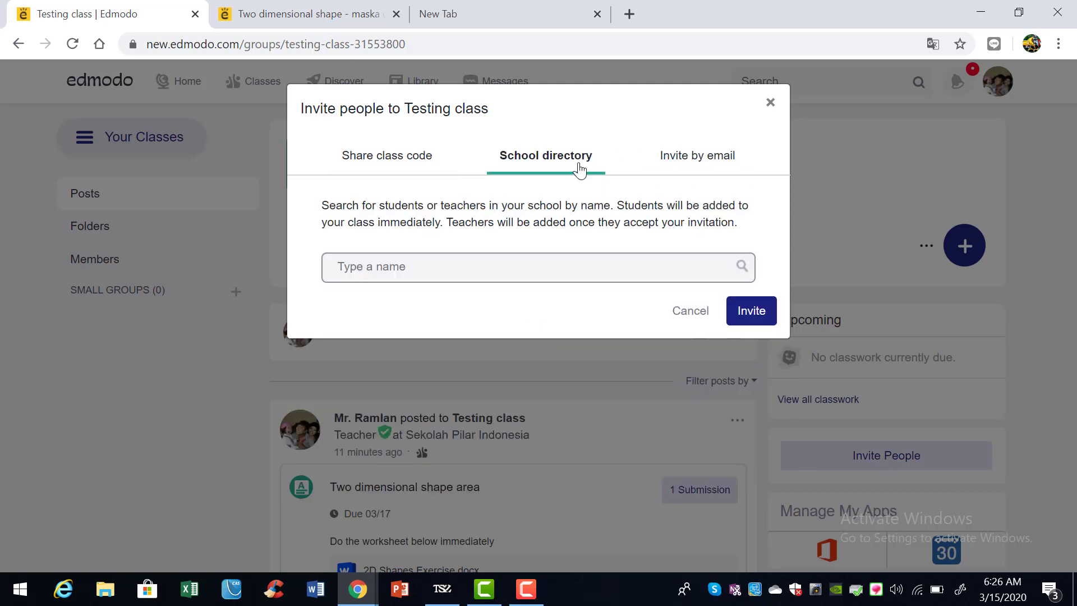
{"action": "left_click", "coordinate": [356, 162]}
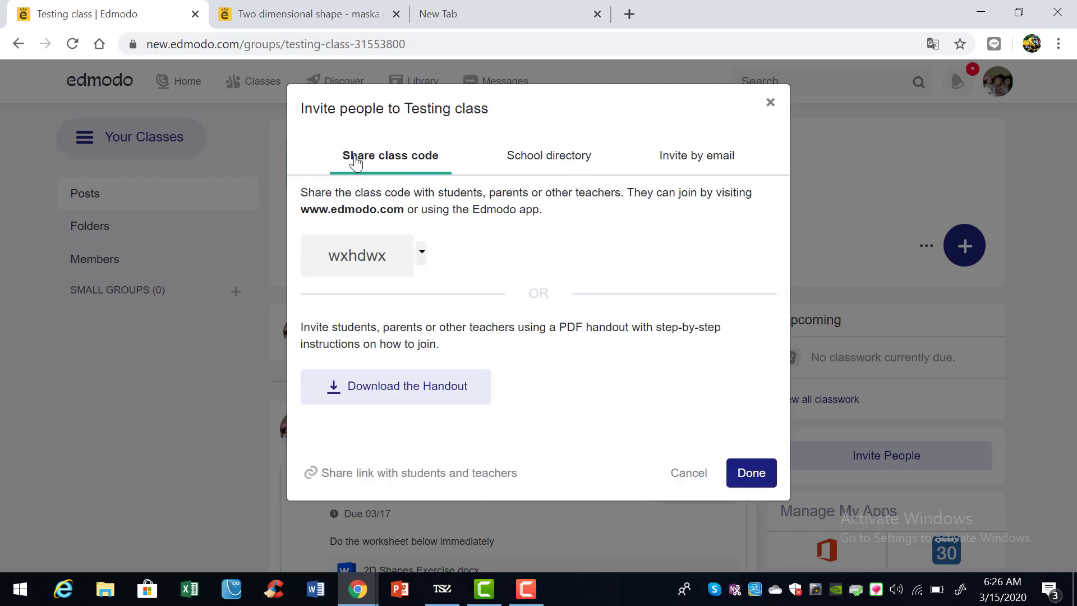
{"action": "left_click", "coordinate": [552, 162]}
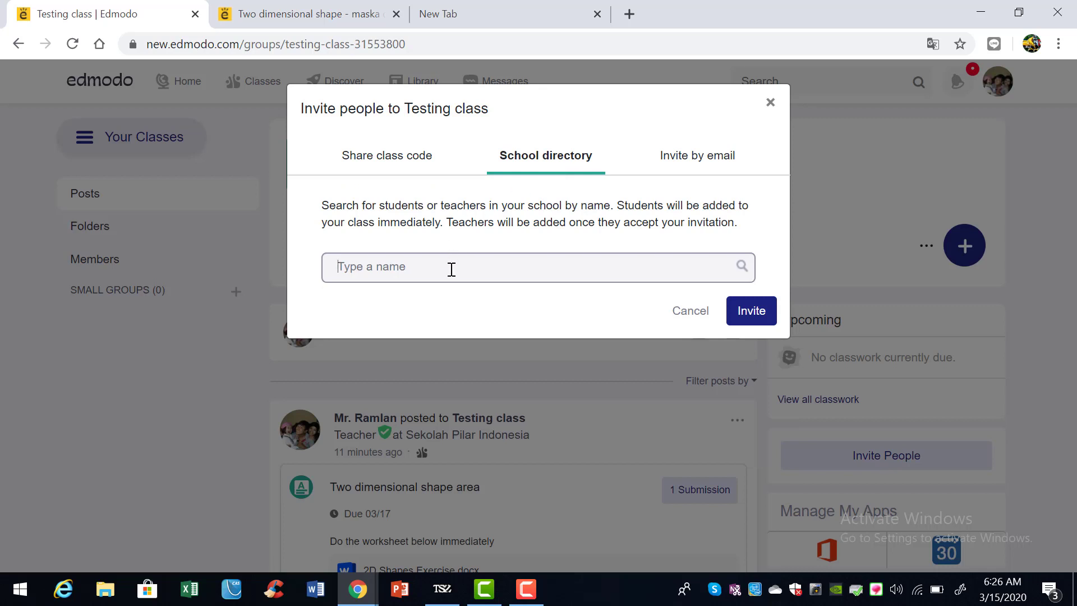
{"action": "type", "text": "eni"}
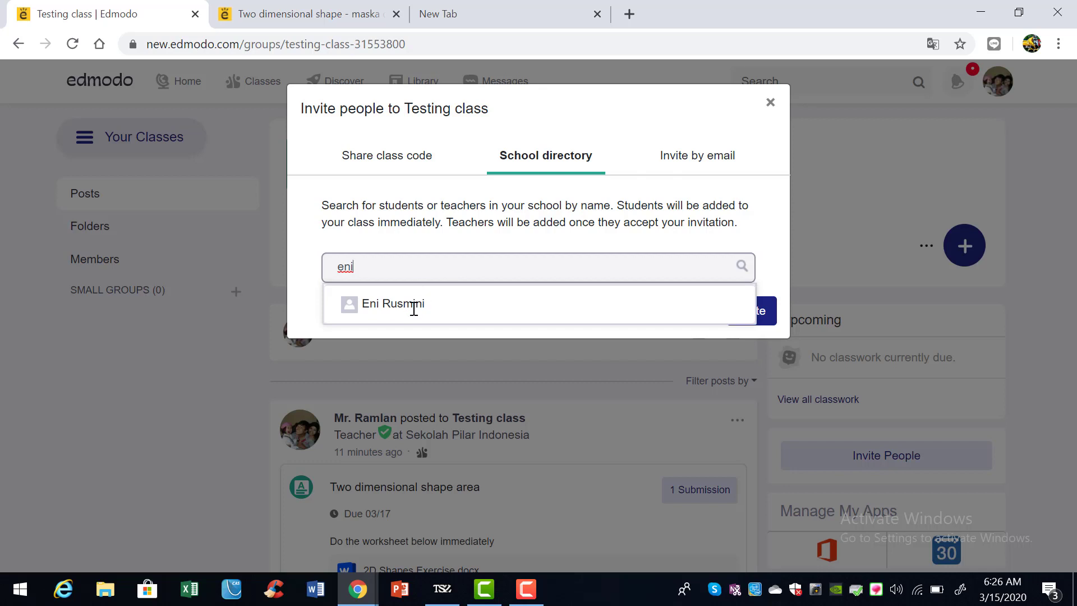
{"action": "left_click", "coordinate": [349, 304]}
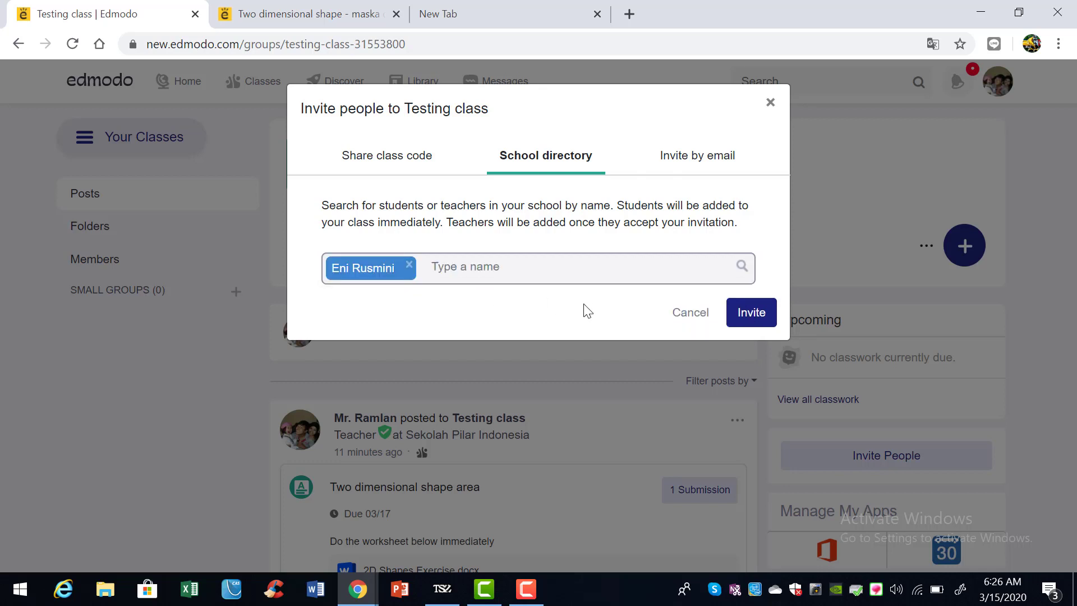
{"action": "left_click", "coordinate": [752, 312]}
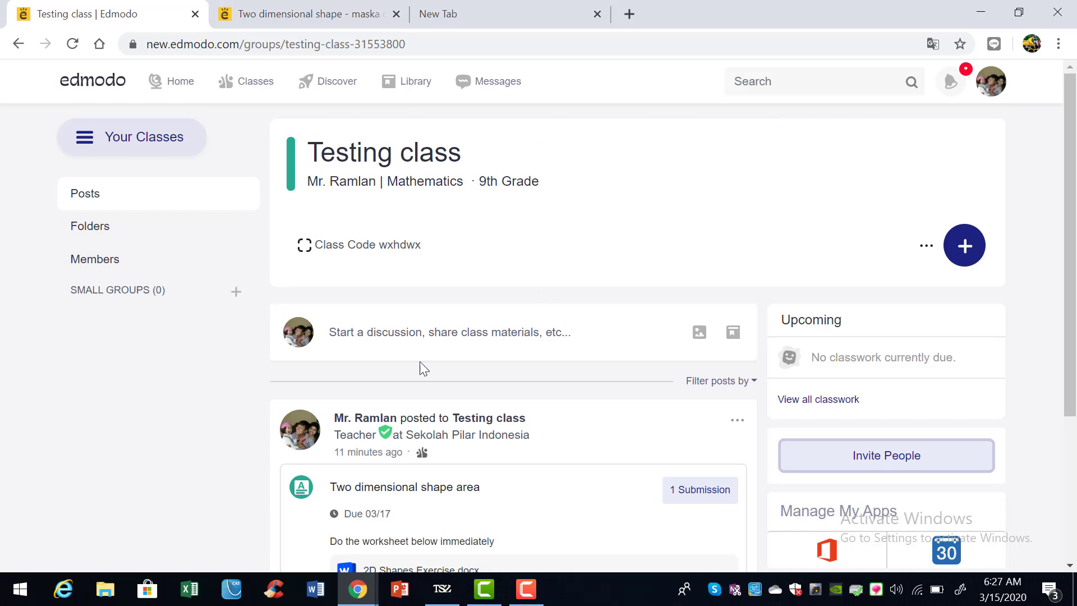
Check the student members of Testing class and return to the home page with the class list.
{"action": "left_click", "coordinate": [115, 271]}
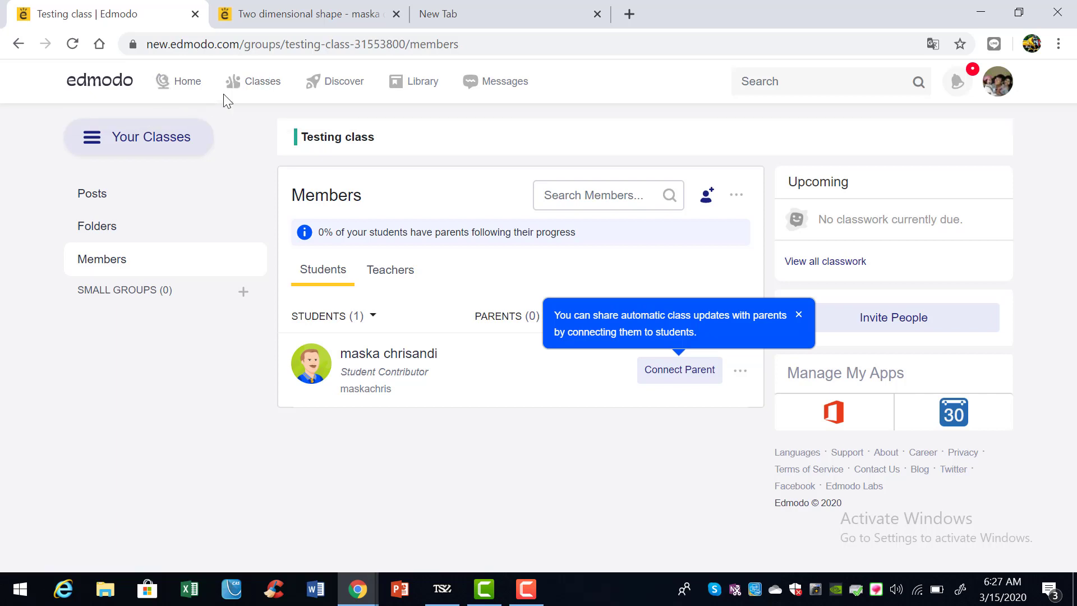
{"action": "mouse_move", "coordinate": [245, 95]}
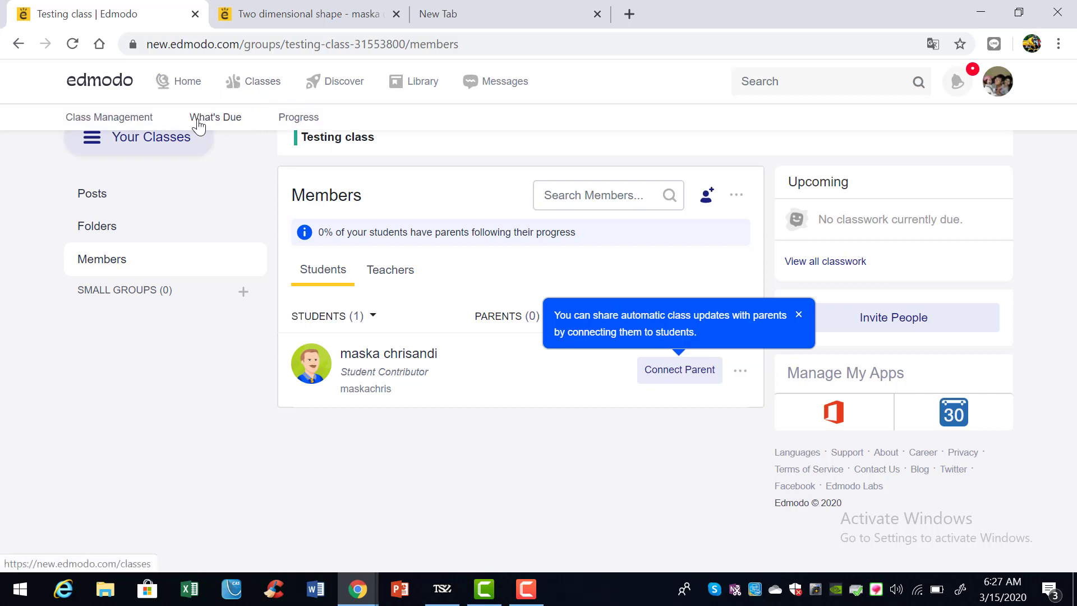
{"action": "left_click", "coordinate": [140, 118]}
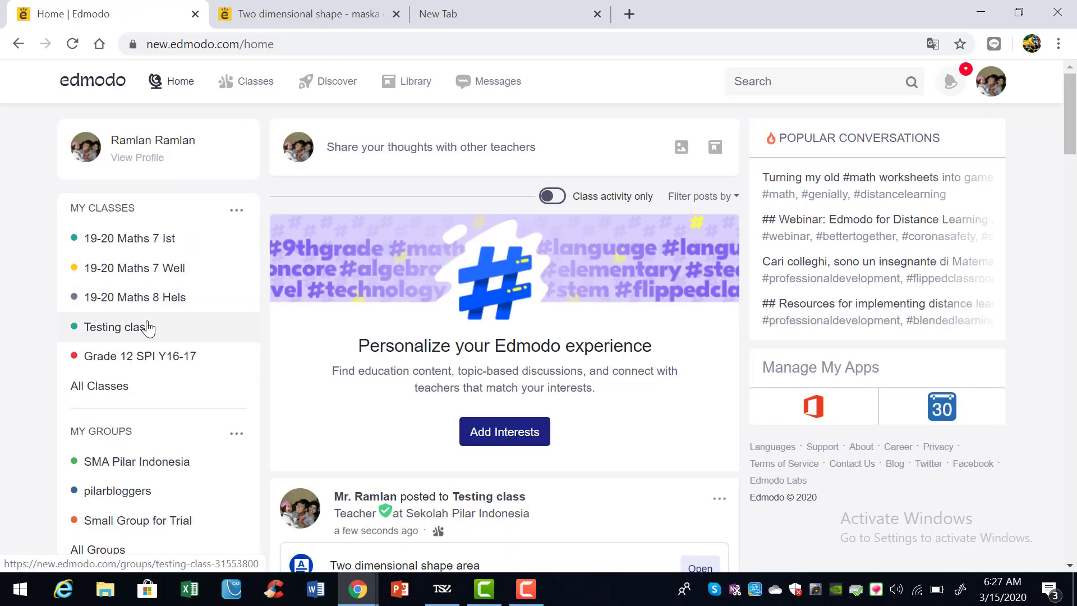
Open the 19-20 Maths 7 Well class, view the teachers among its members, and go back through its posts to the home page.
{"action": "left_click", "coordinate": [154, 275]}
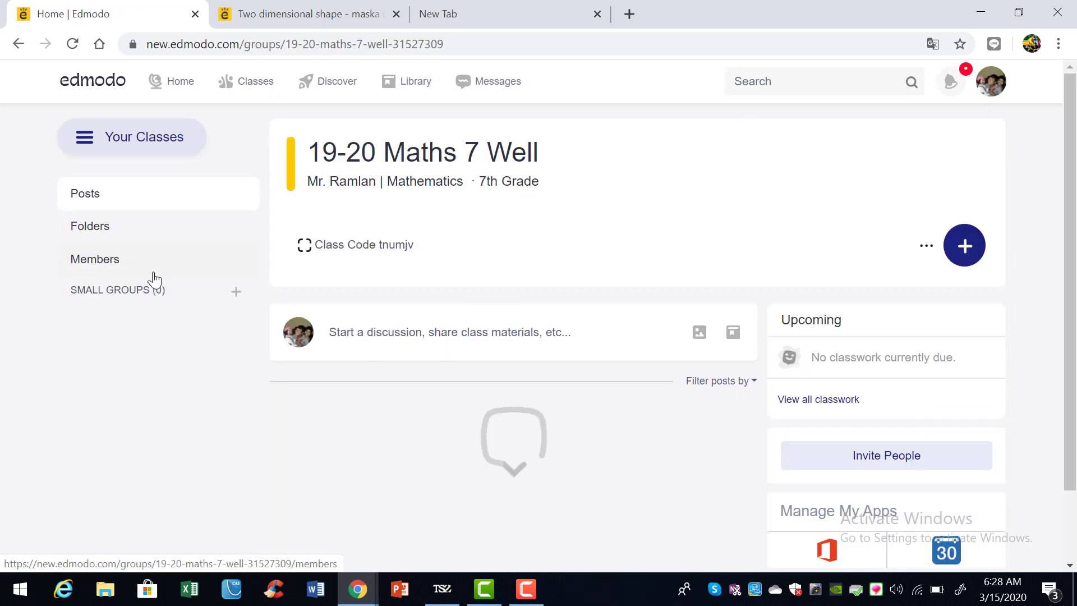
{"action": "left_click", "coordinate": [101, 268]}
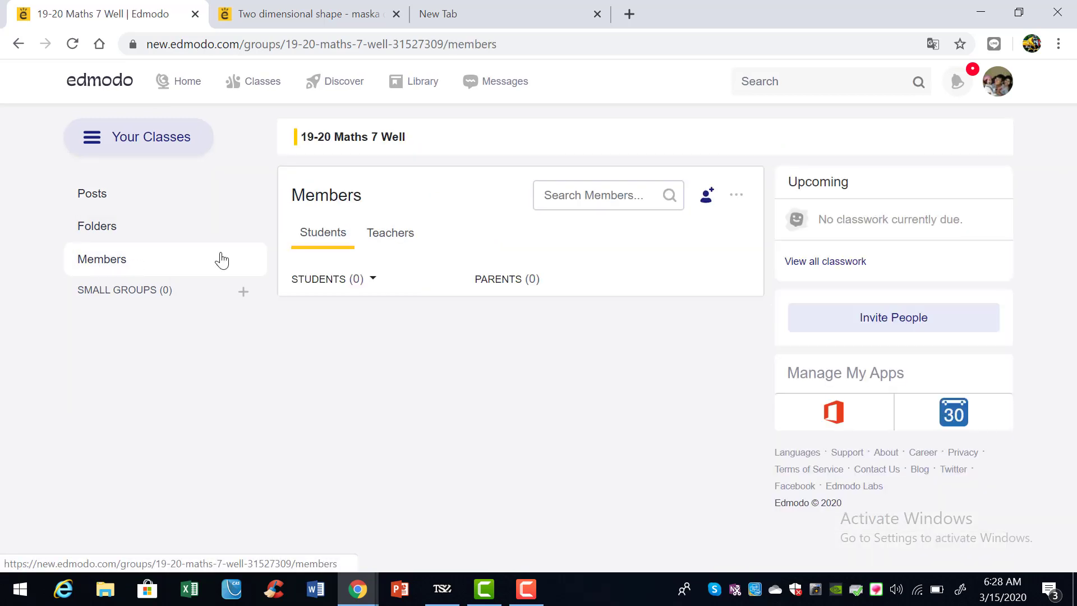
{"action": "left_click", "coordinate": [366, 234]}
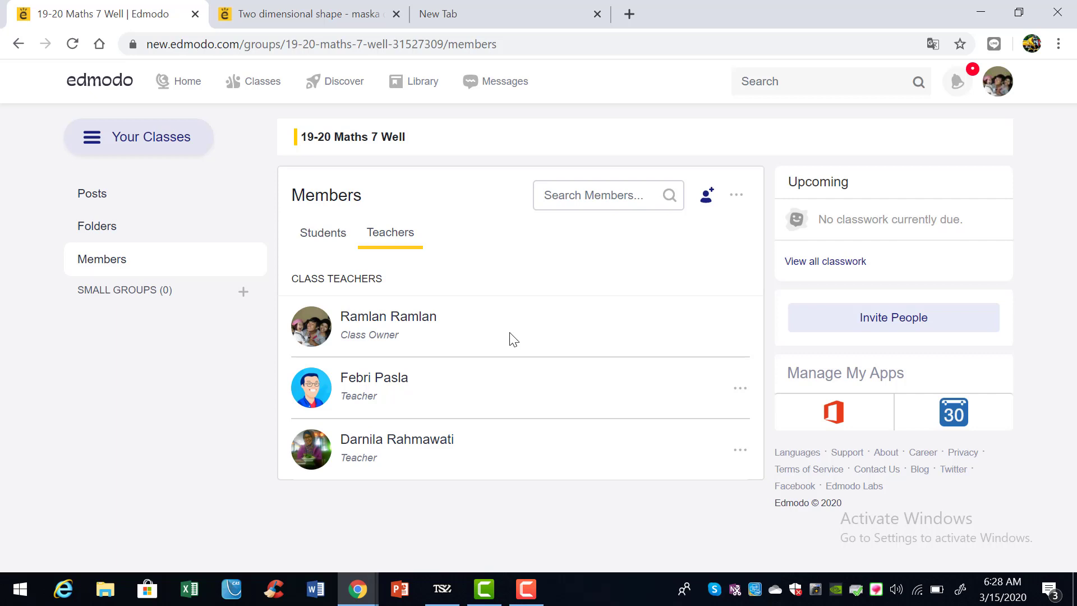
{"action": "left_click", "coordinate": [116, 206]}
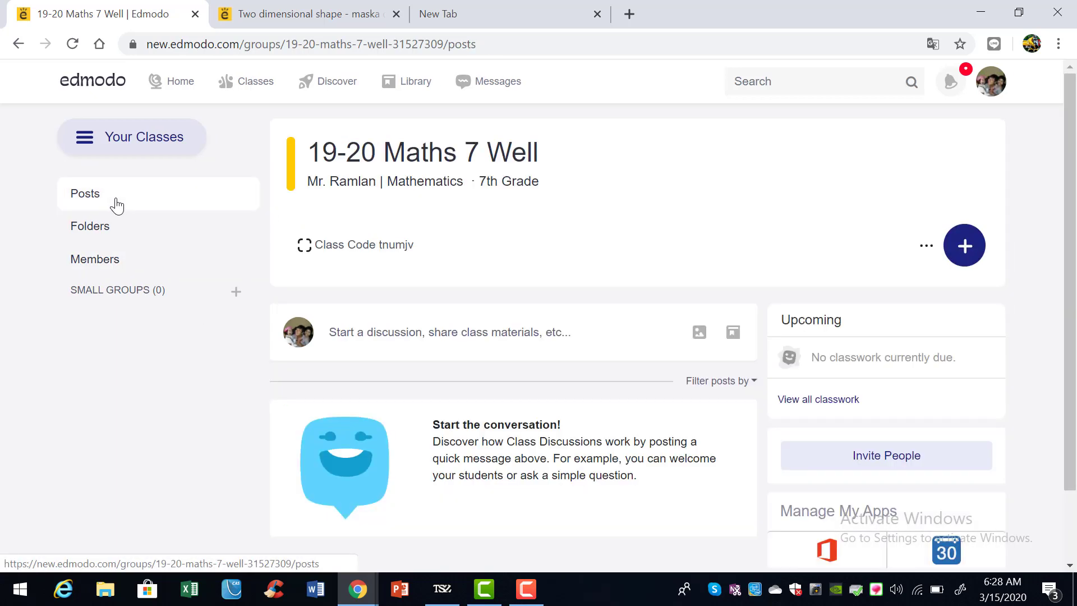
{"action": "left_click", "coordinate": [174, 94]}
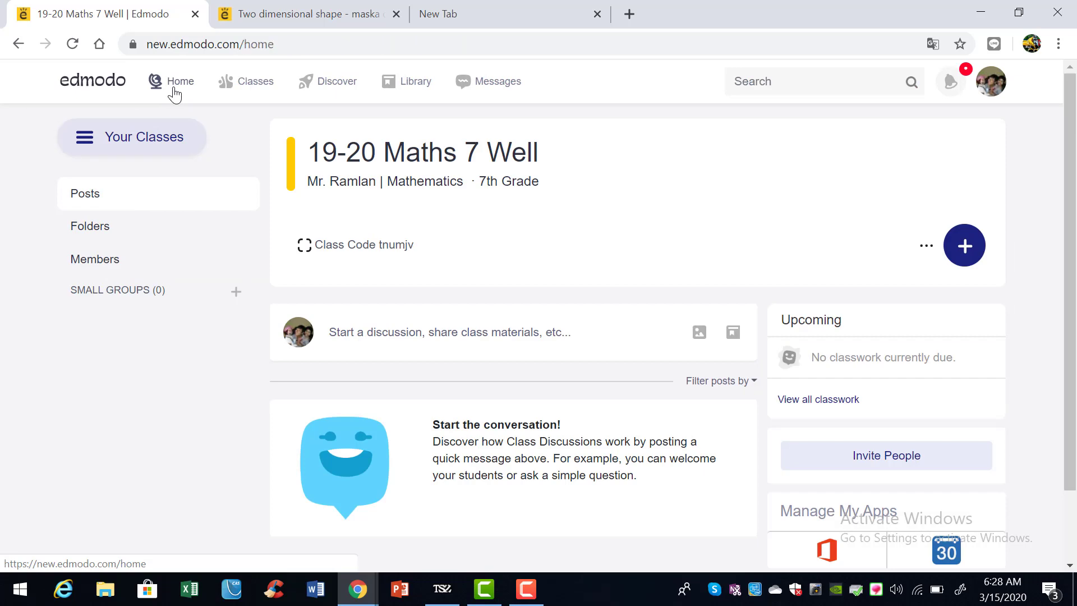